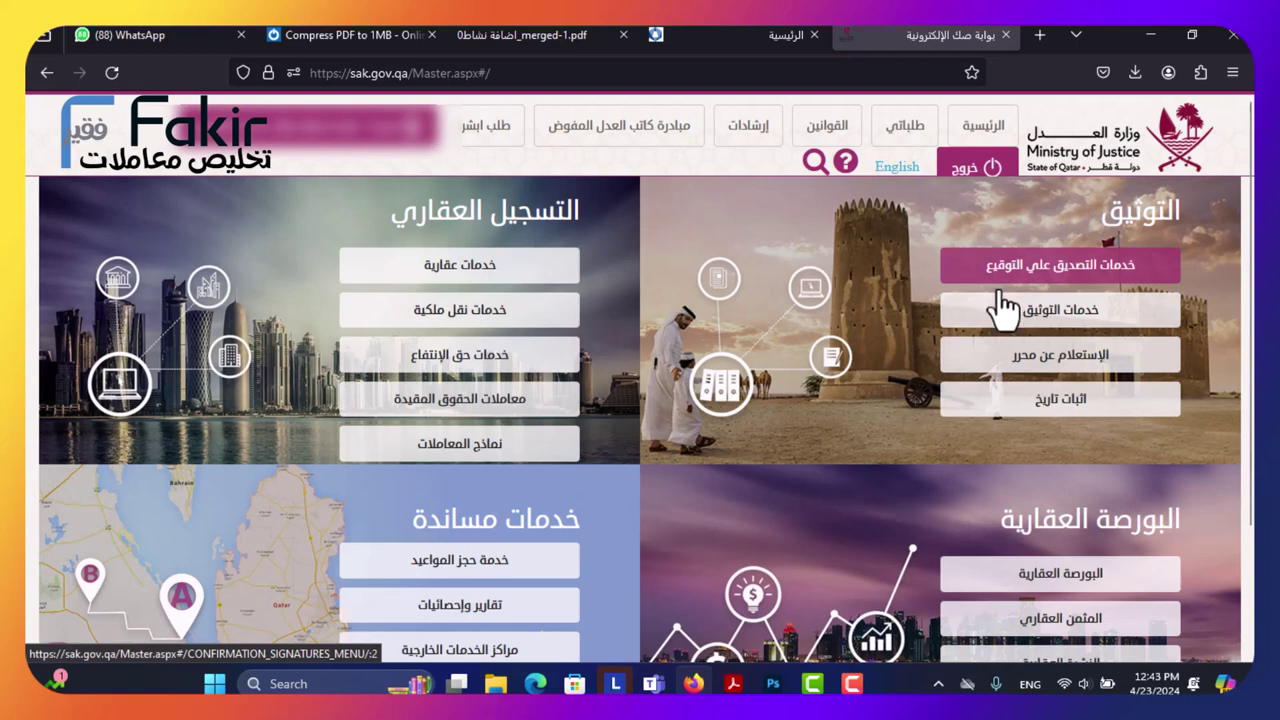
Go to خدمات التوثيق > البيع and open the joint-stock share sale request.
left_click(1003, 330)
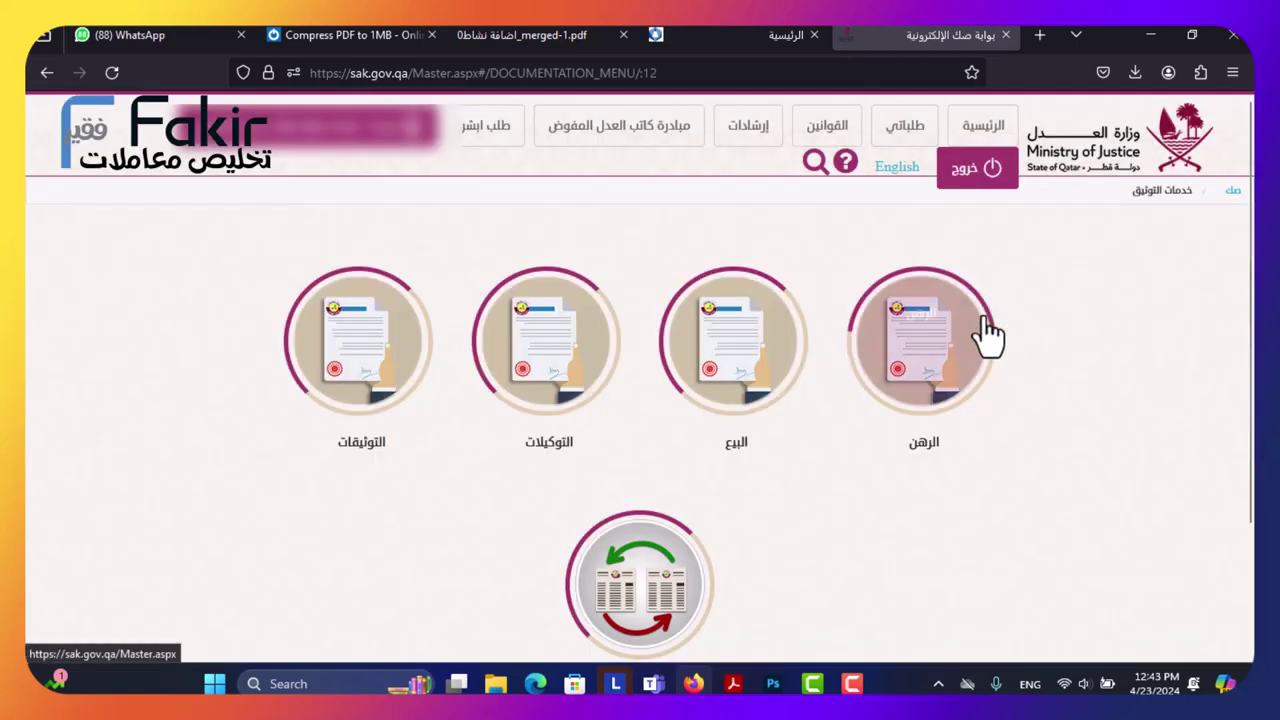
left_click(719, 352)
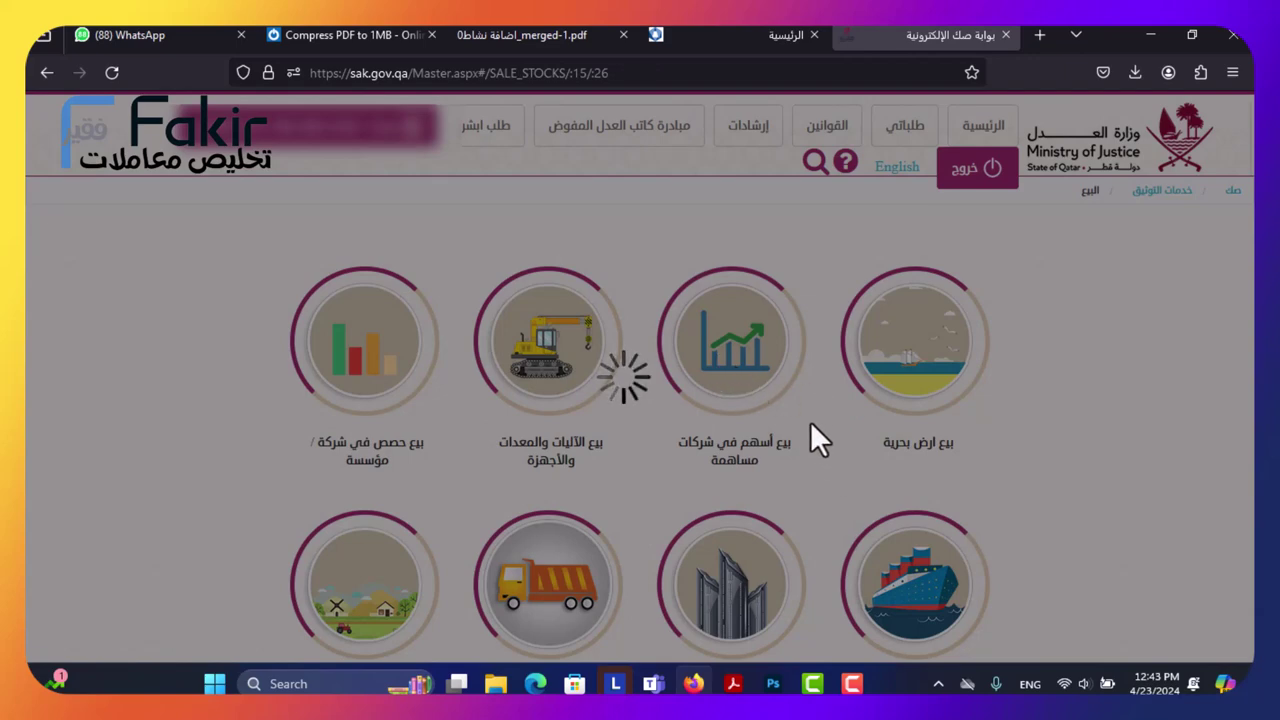
left_click(810, 422)
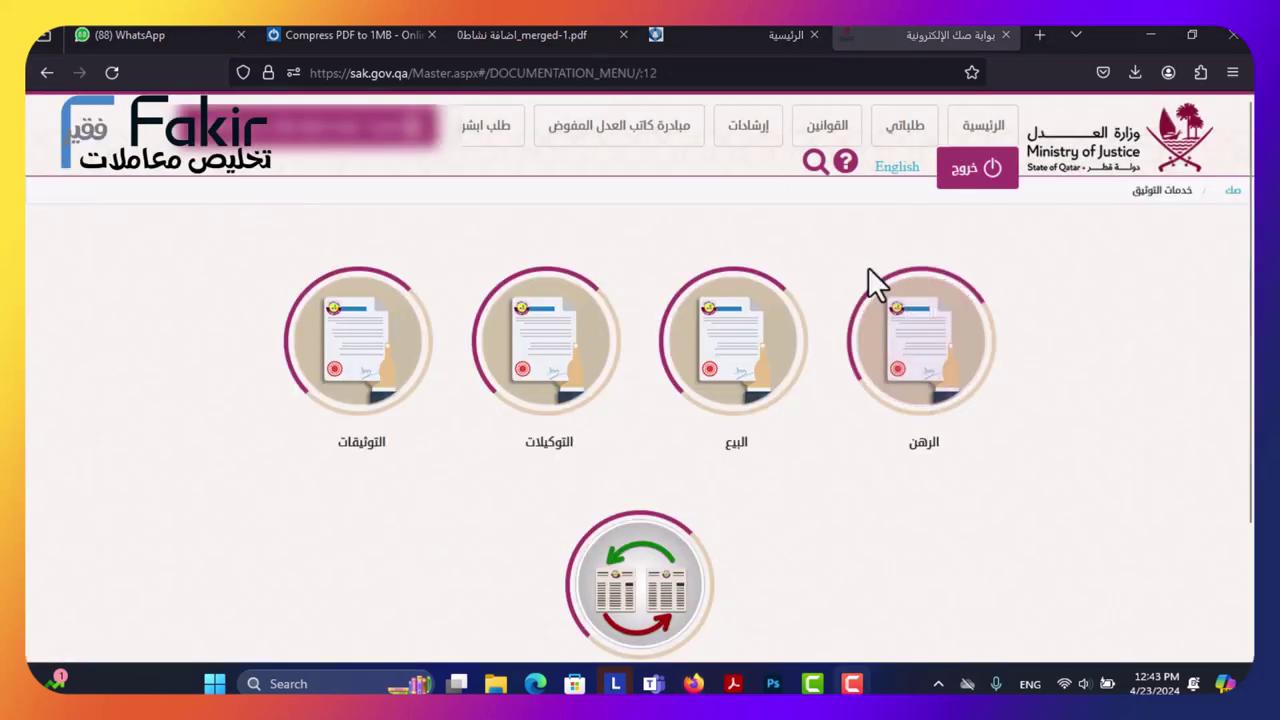
Return to the البيع menu and browse its share, vehicle, farm and sale-contract options.
left_click(729, 367)
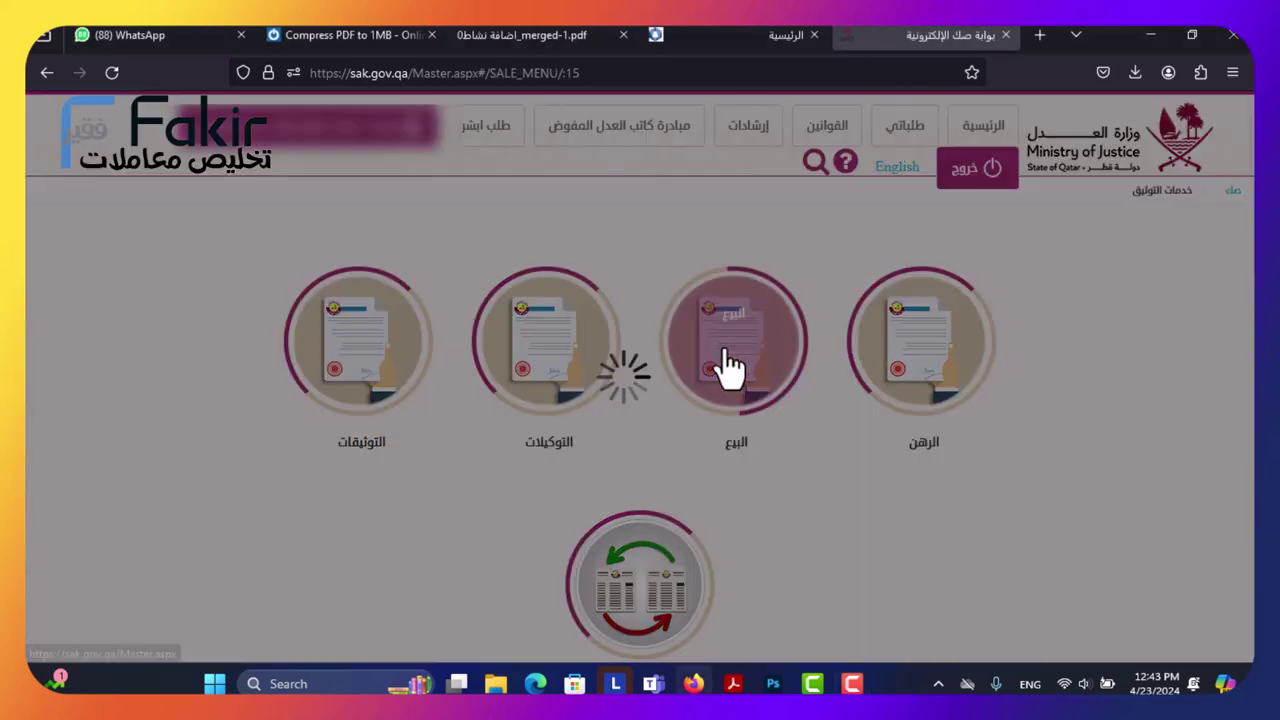
scroll(428, 345, "down", 4)
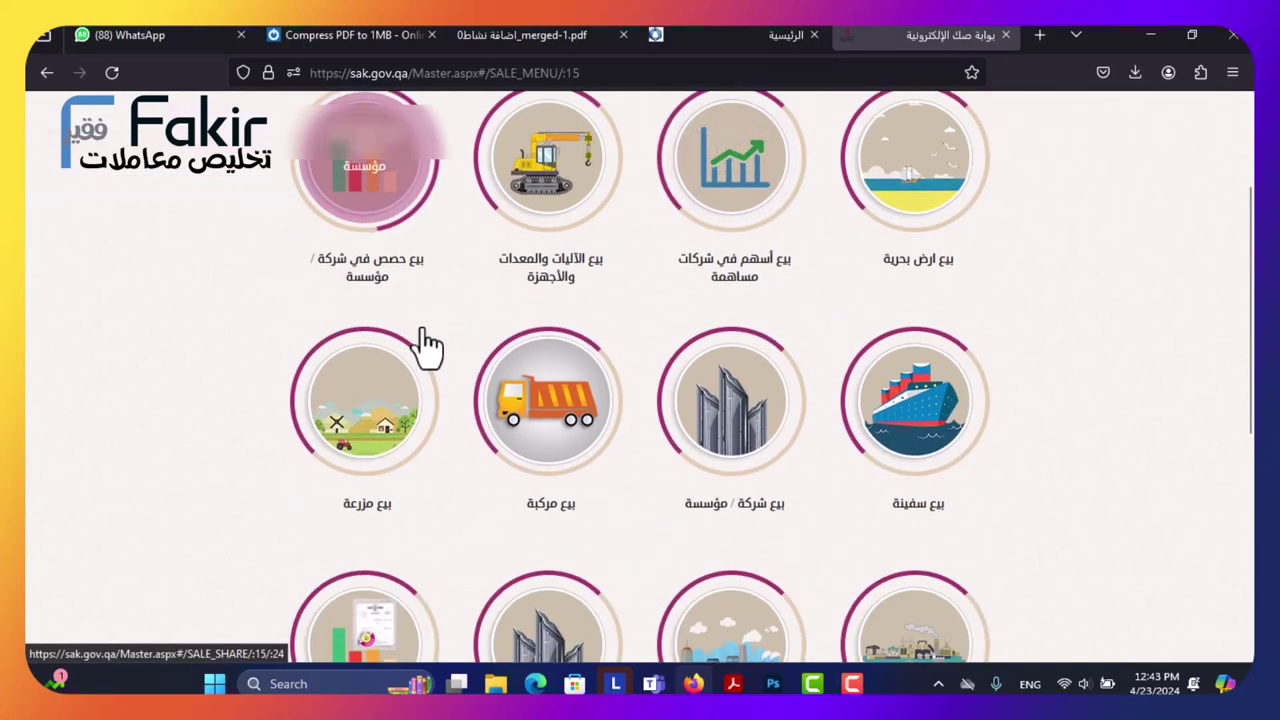
scroll(423, 340, "up", 2)
scroll(373, 290, "down", 5)
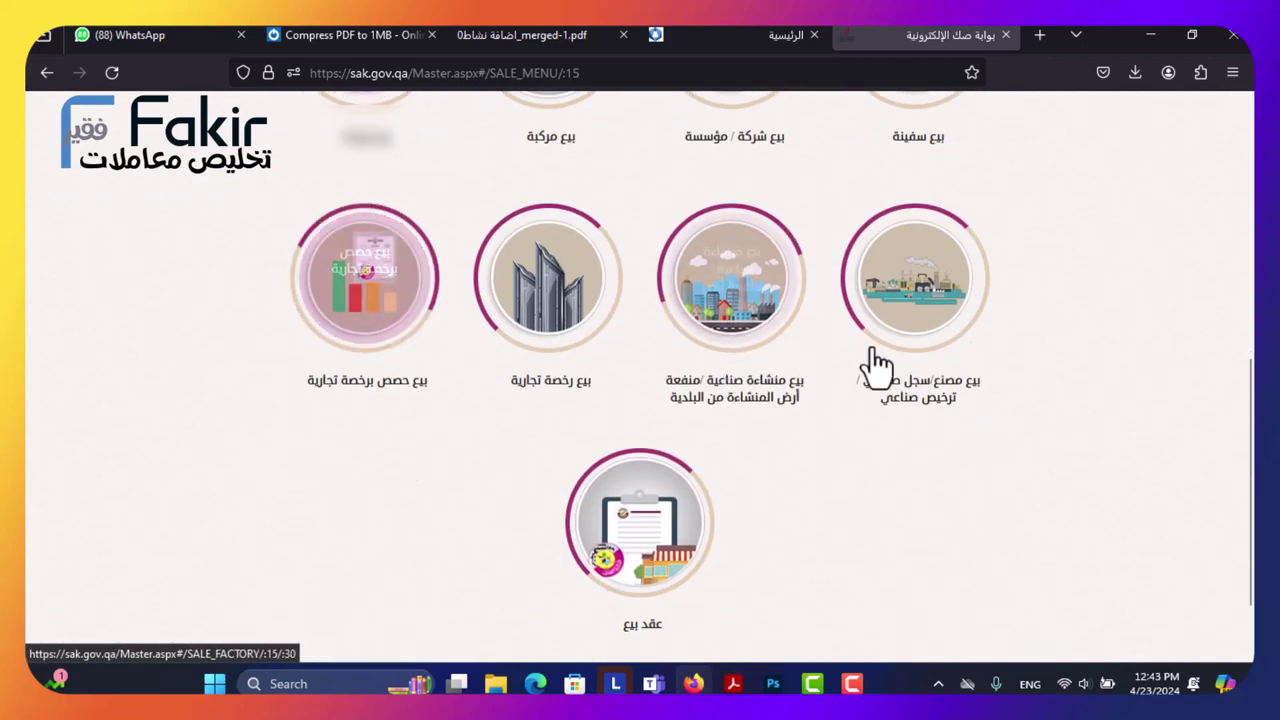
scroll(871, 366, "up", 1)
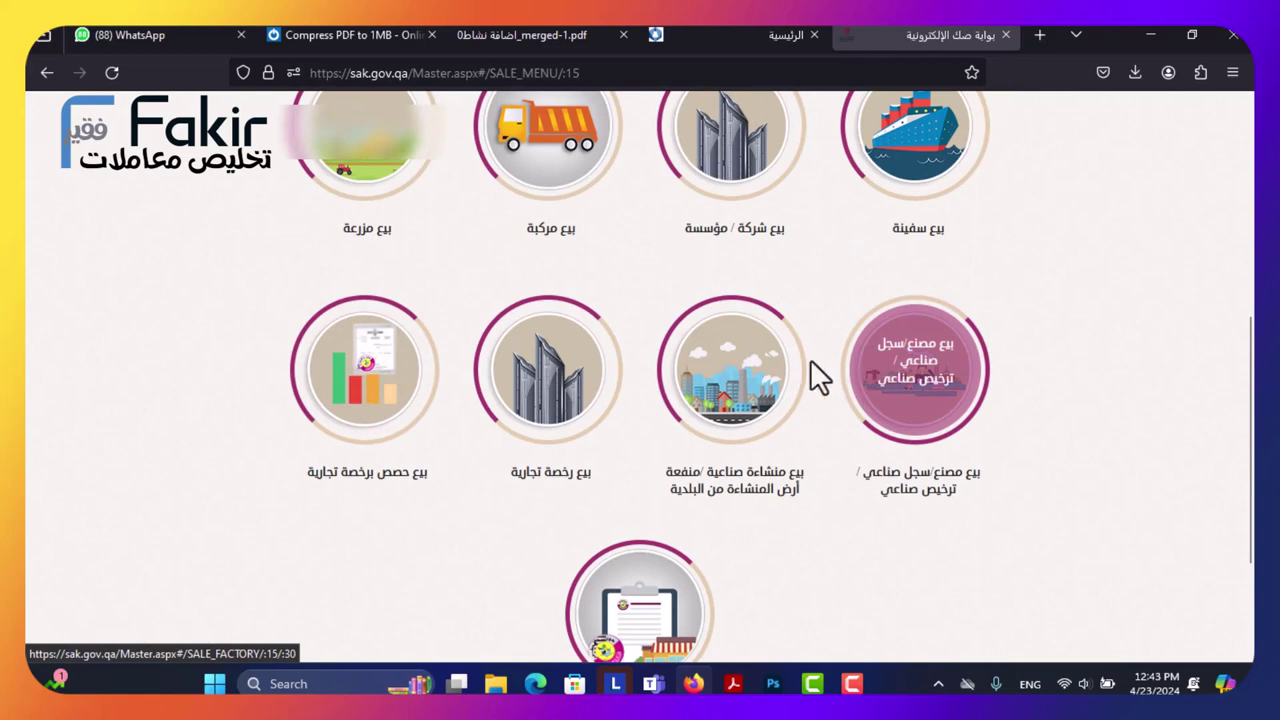
scroll(730, 370, "down", 2)
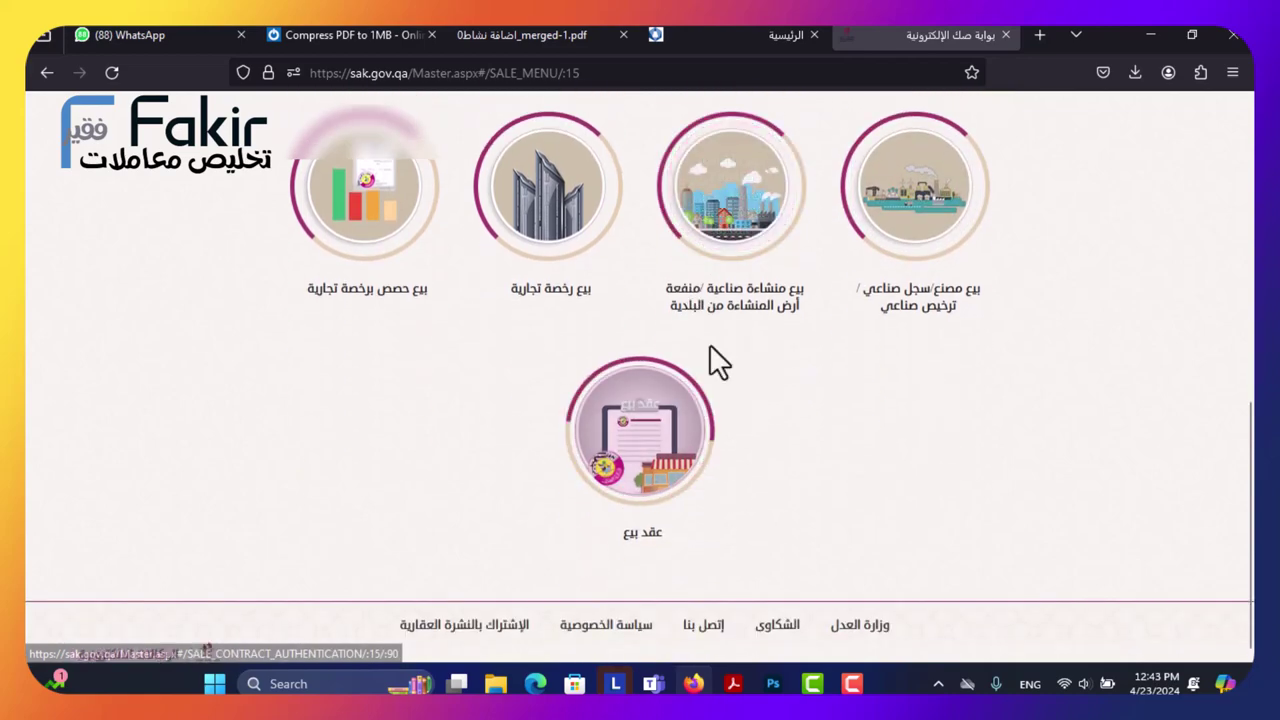
scroll(709, 372, "up", 3)
scroll(706, 343, "up", 4)
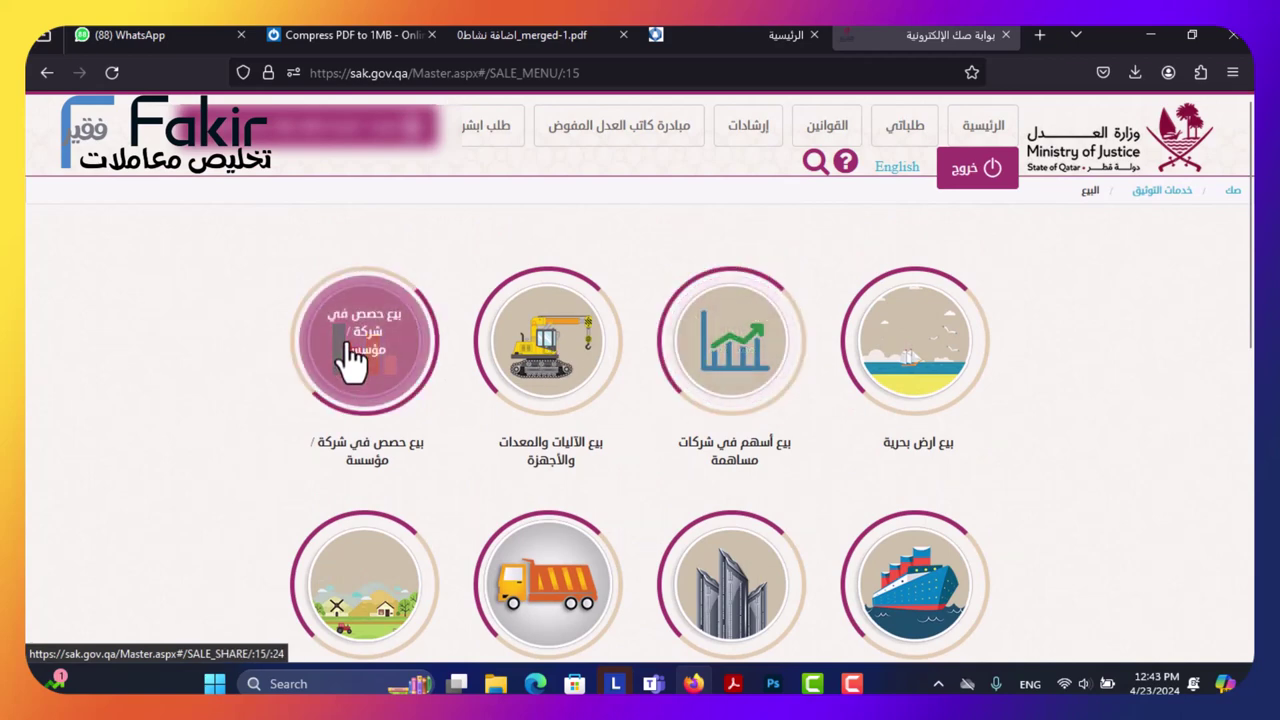
Choose بيع حصص في شركة / مؤسسة and confirm registering as الطرف الأول (البائع).
left_click(350, 360)
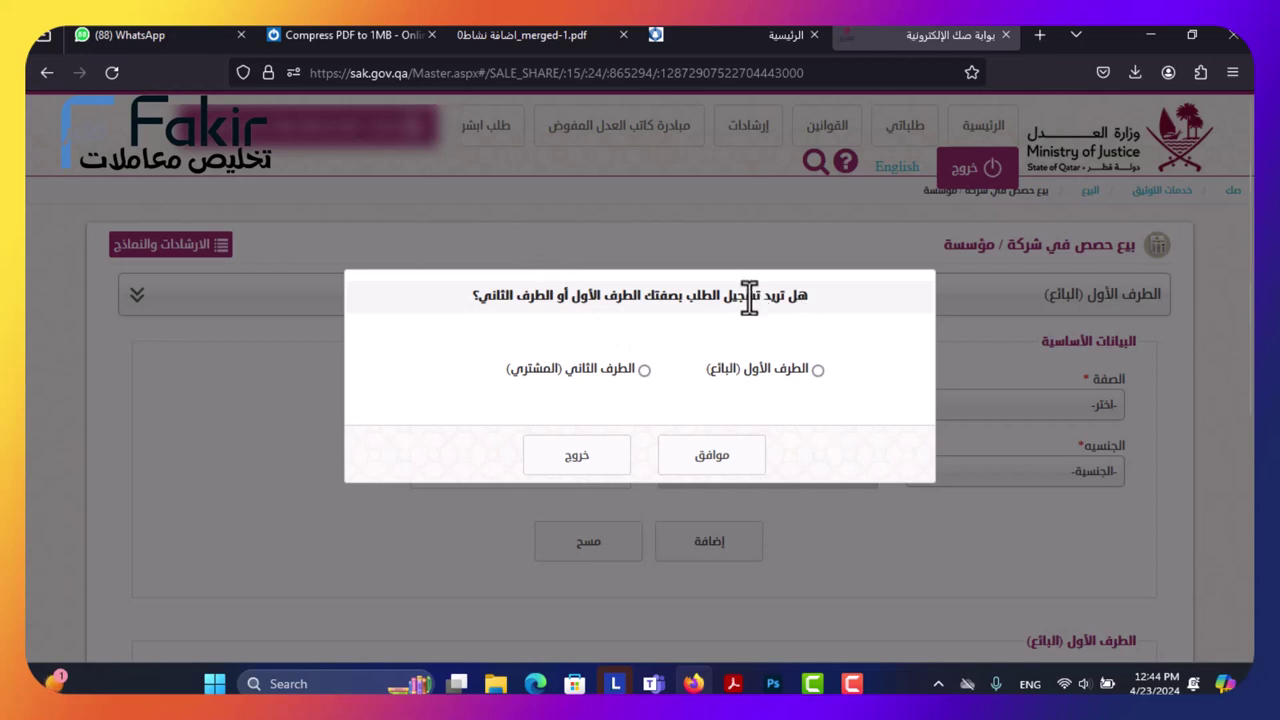
left_click(818, 371)
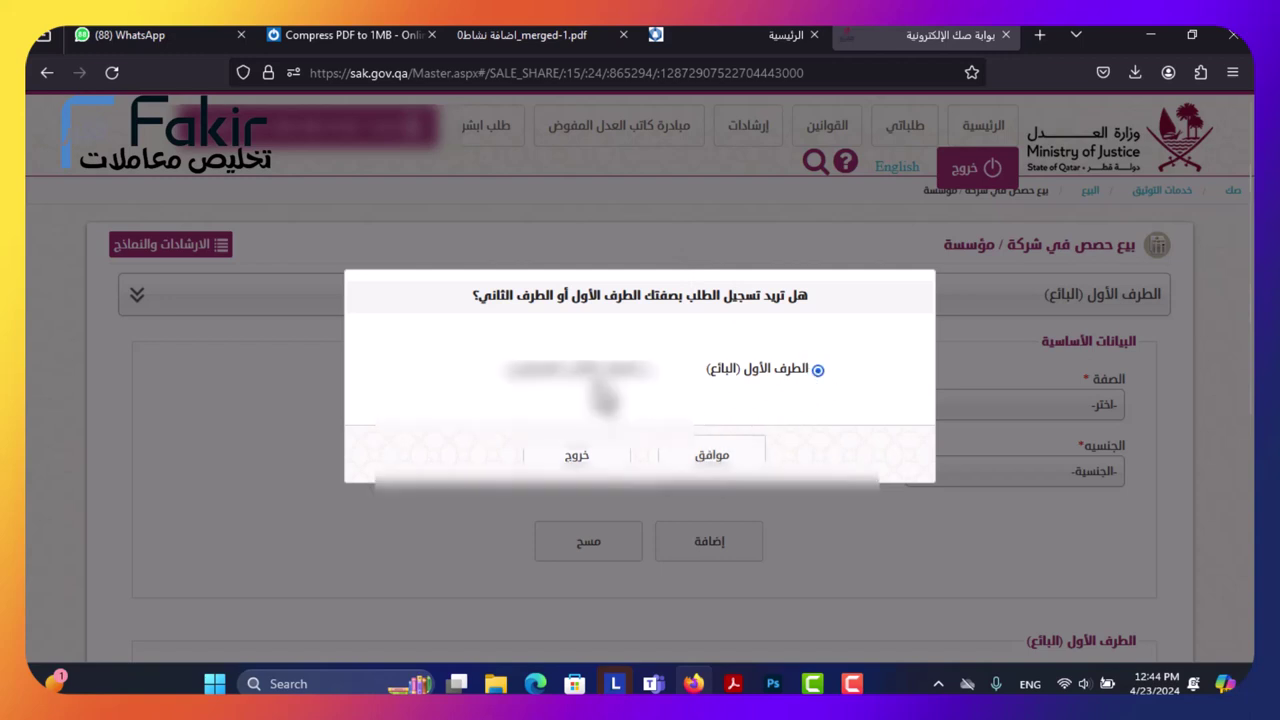
left_click(697, 455)
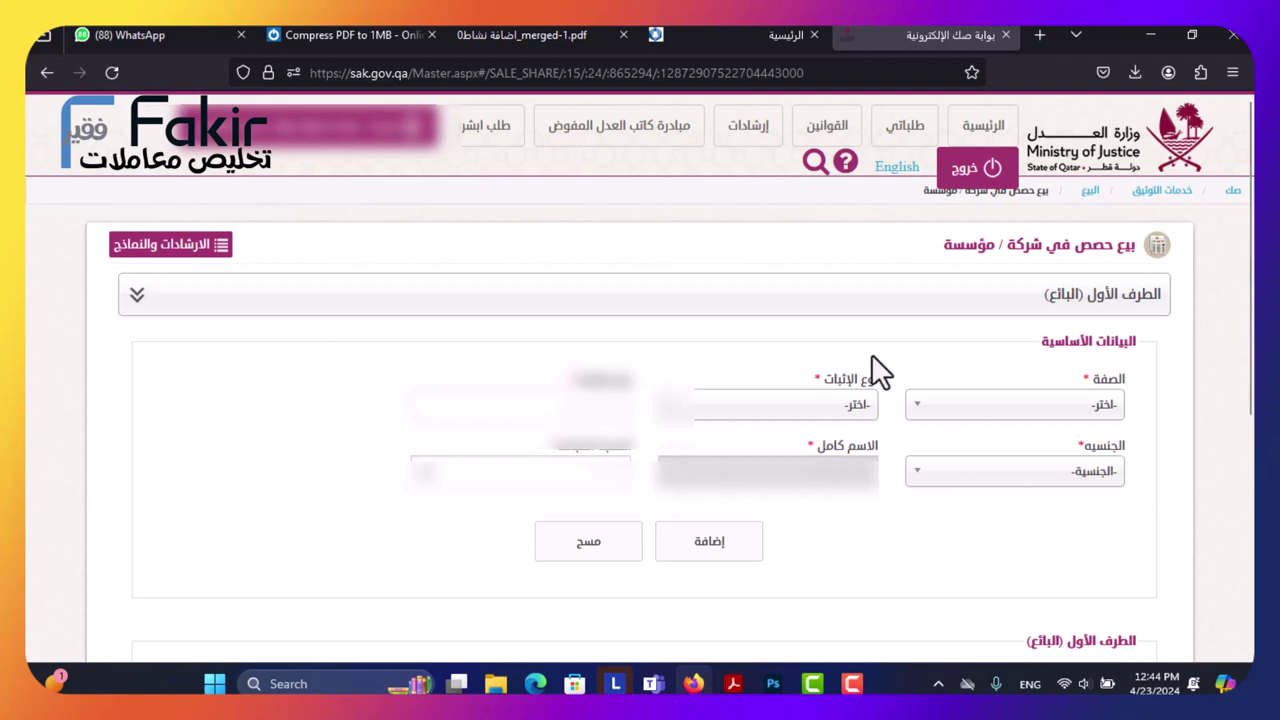
Set the seller's capacity to مالك السجل التجاري with expiry date 19/12/2031.
left_click(946, 405)
scroll(1015, 512, "down", 2)
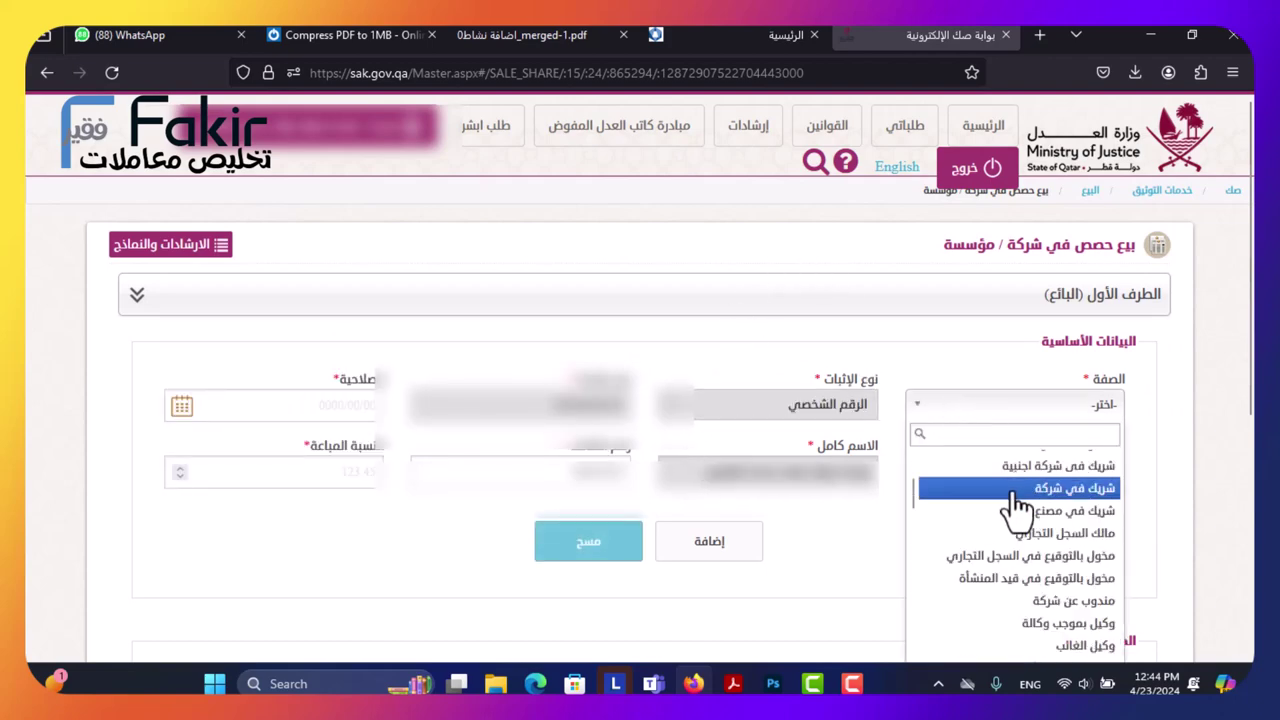
left_click(1022, 543)
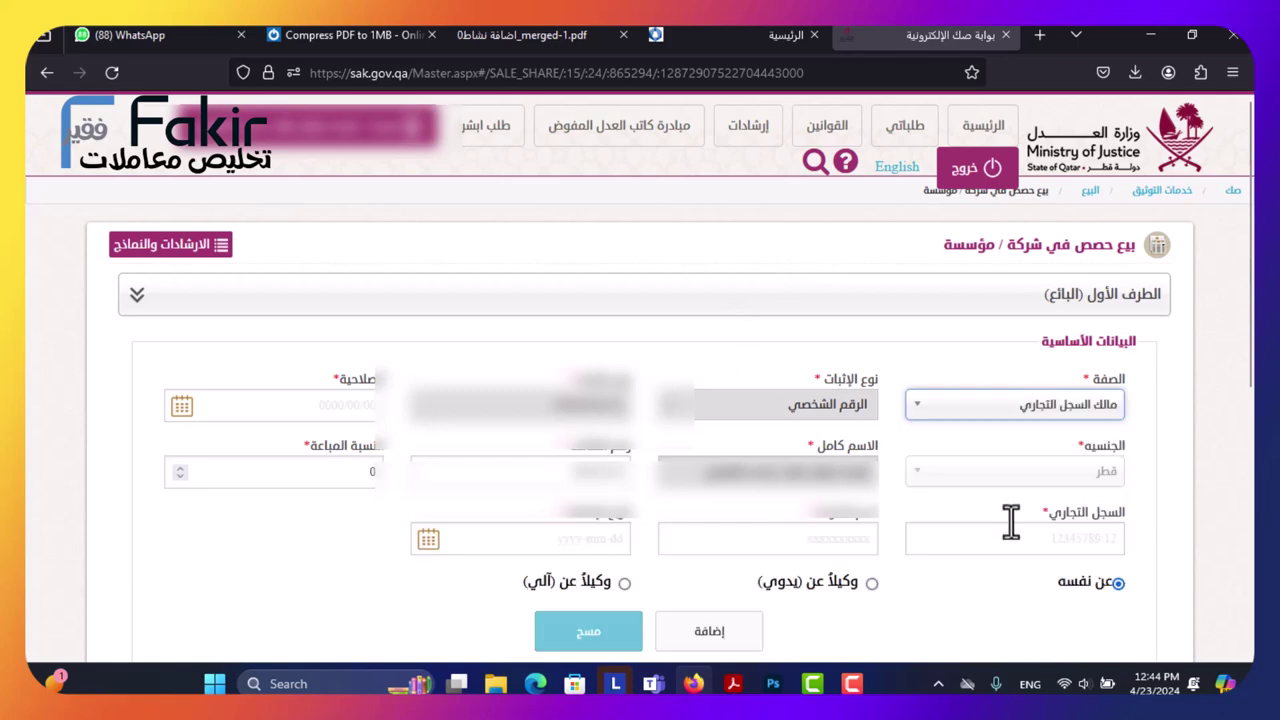
left_click(190, 406)
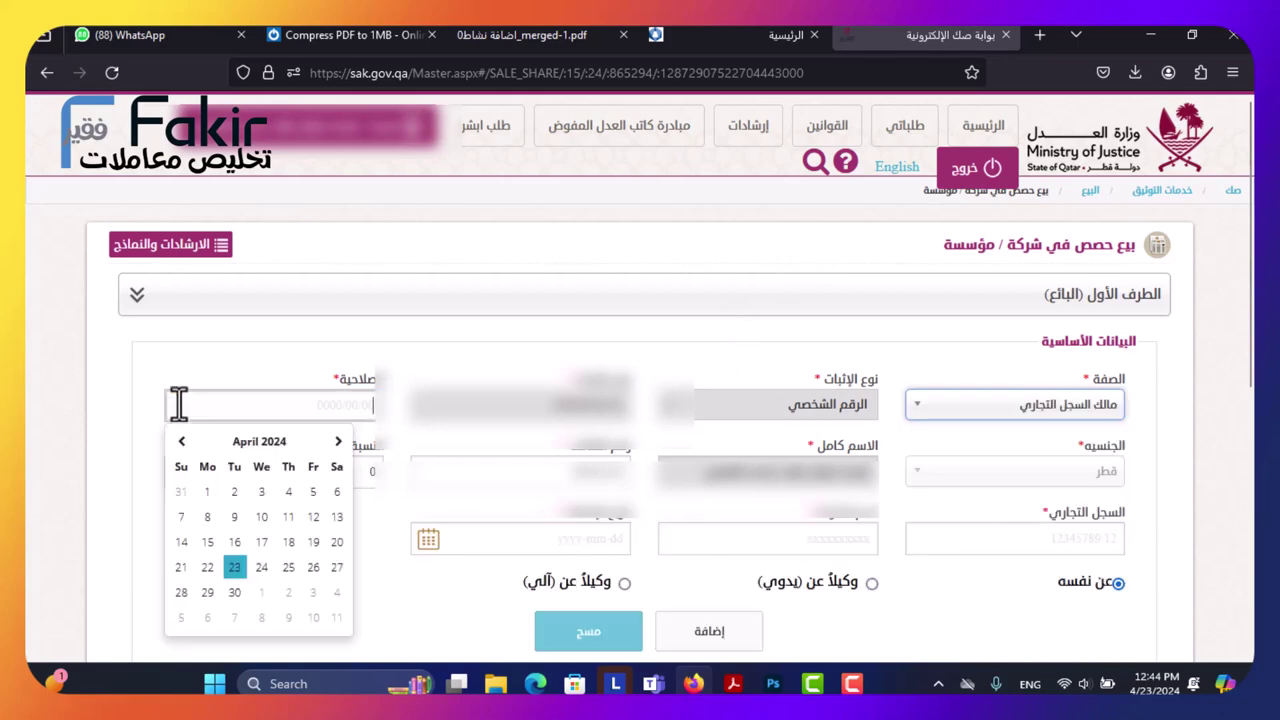
left_click(260, 442)
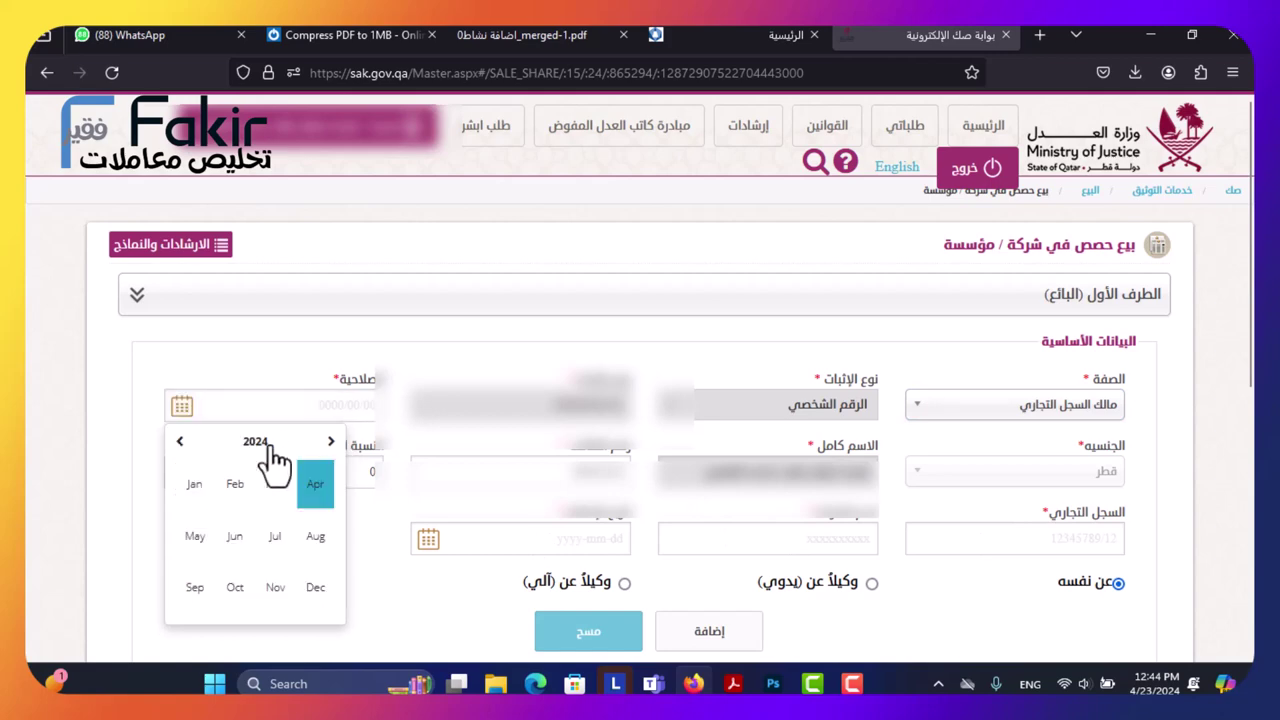
left_click(262, 446)
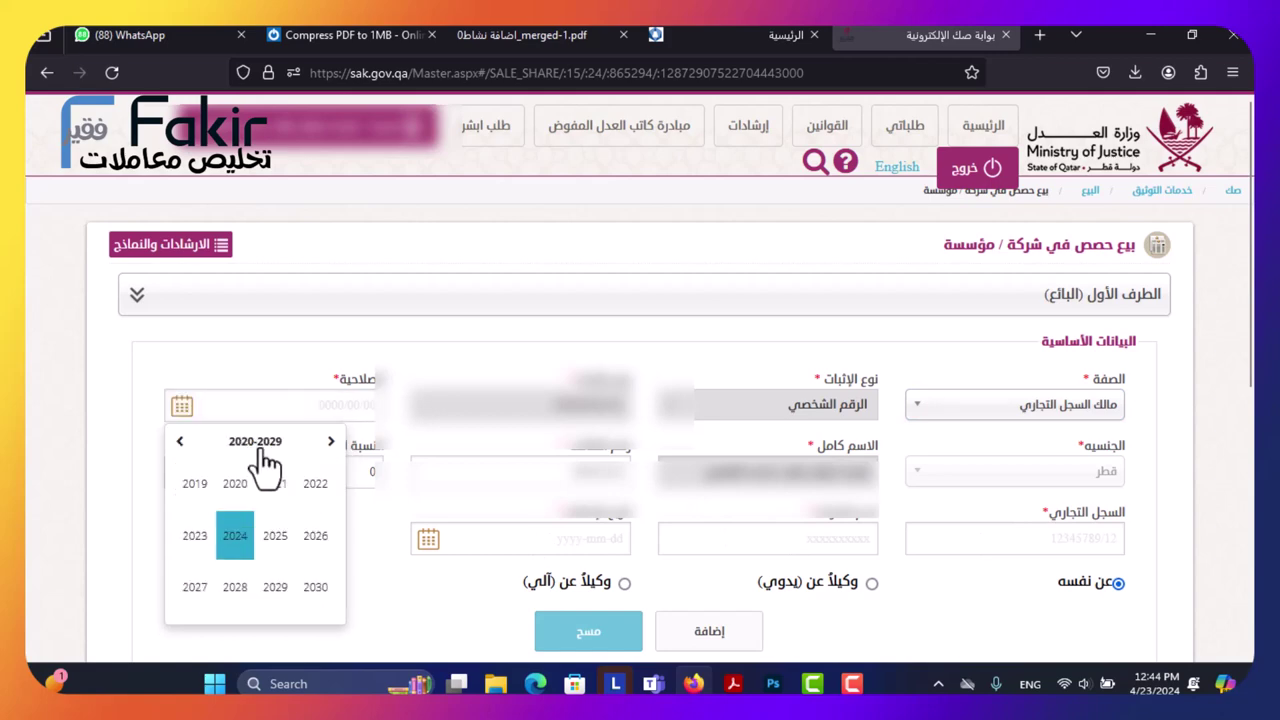
left_click(328, 442)
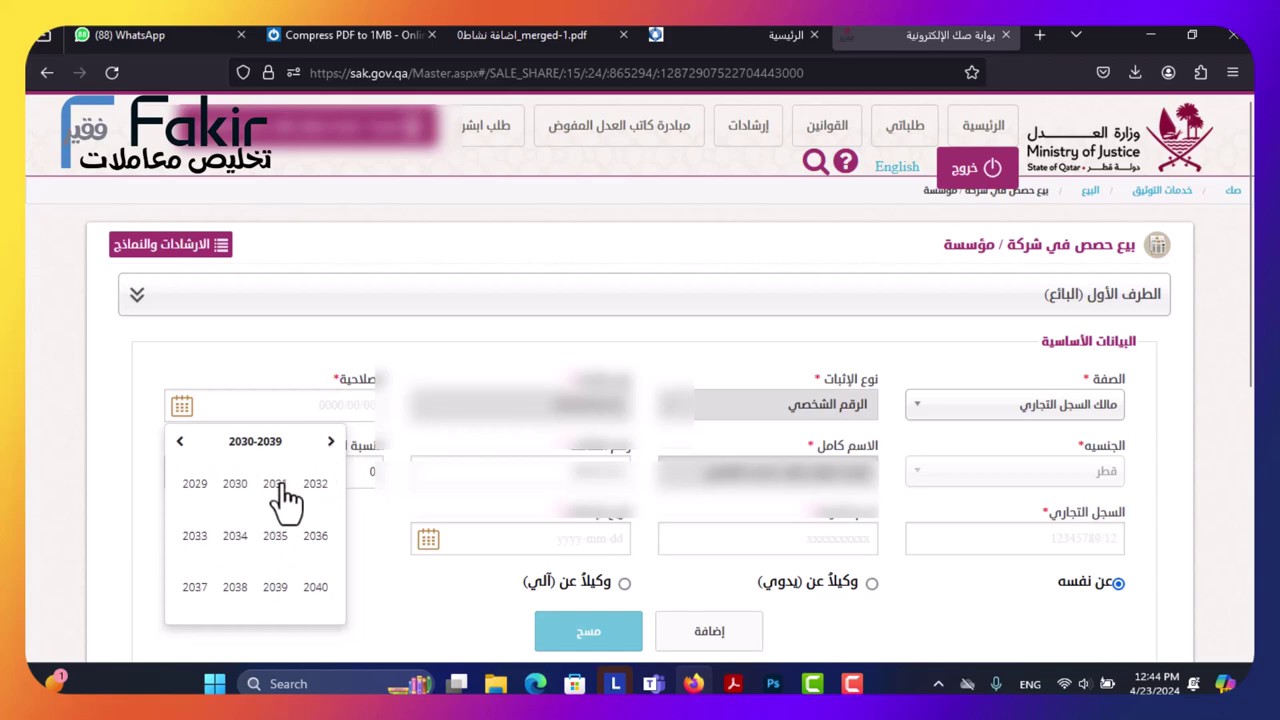
left_click(278, 485)
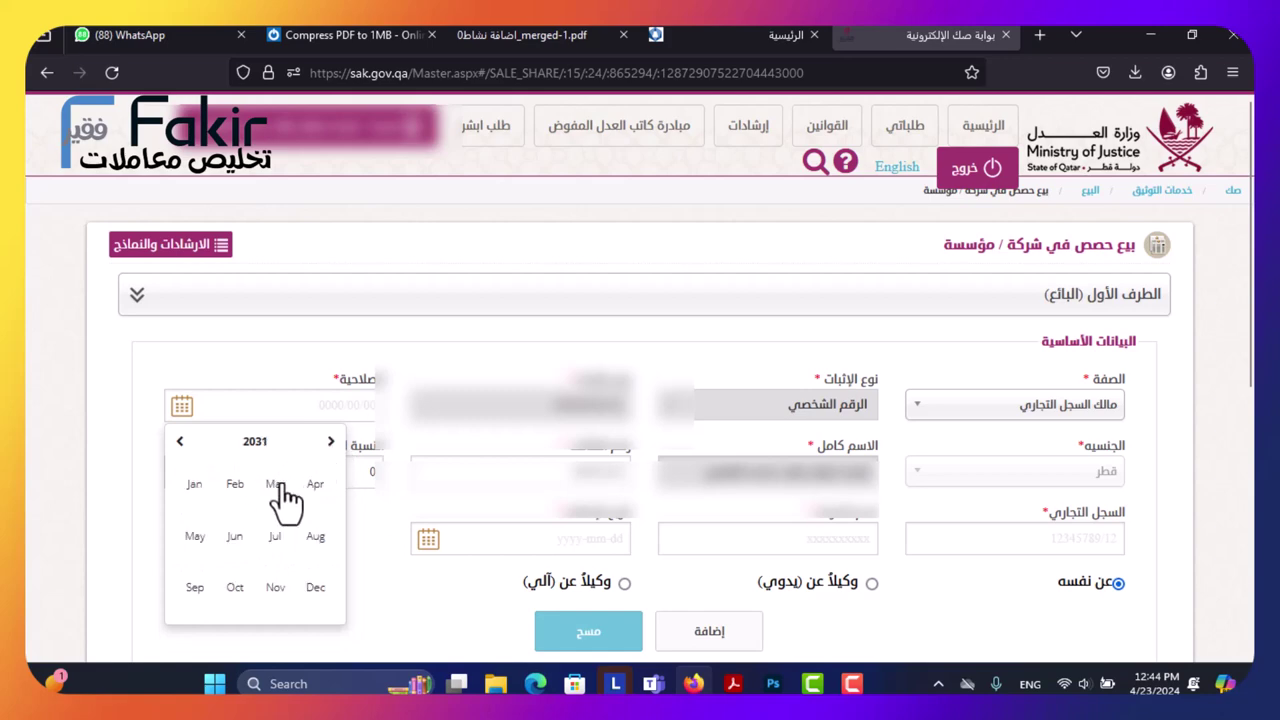
left_click(316, 588)
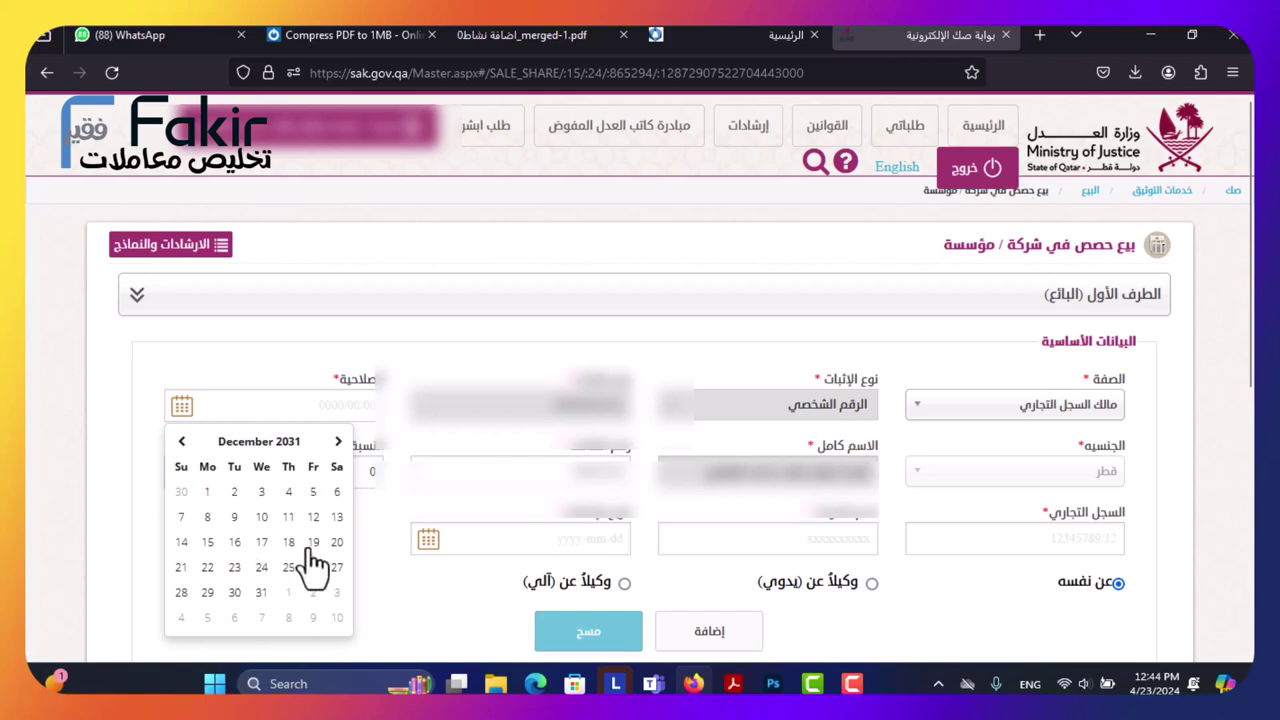
left_click(312, 543)
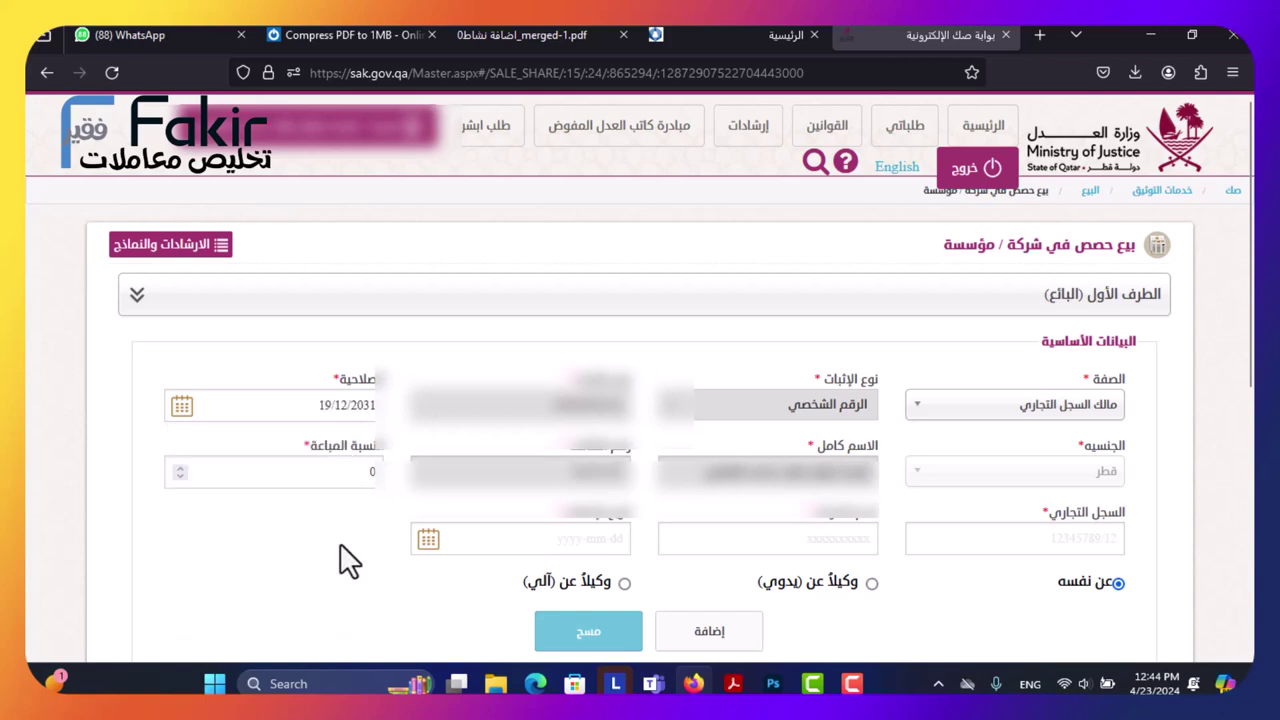
Enter 25% sold and commercial register 150012, load its details and add the seller.
left_click(286, 474)
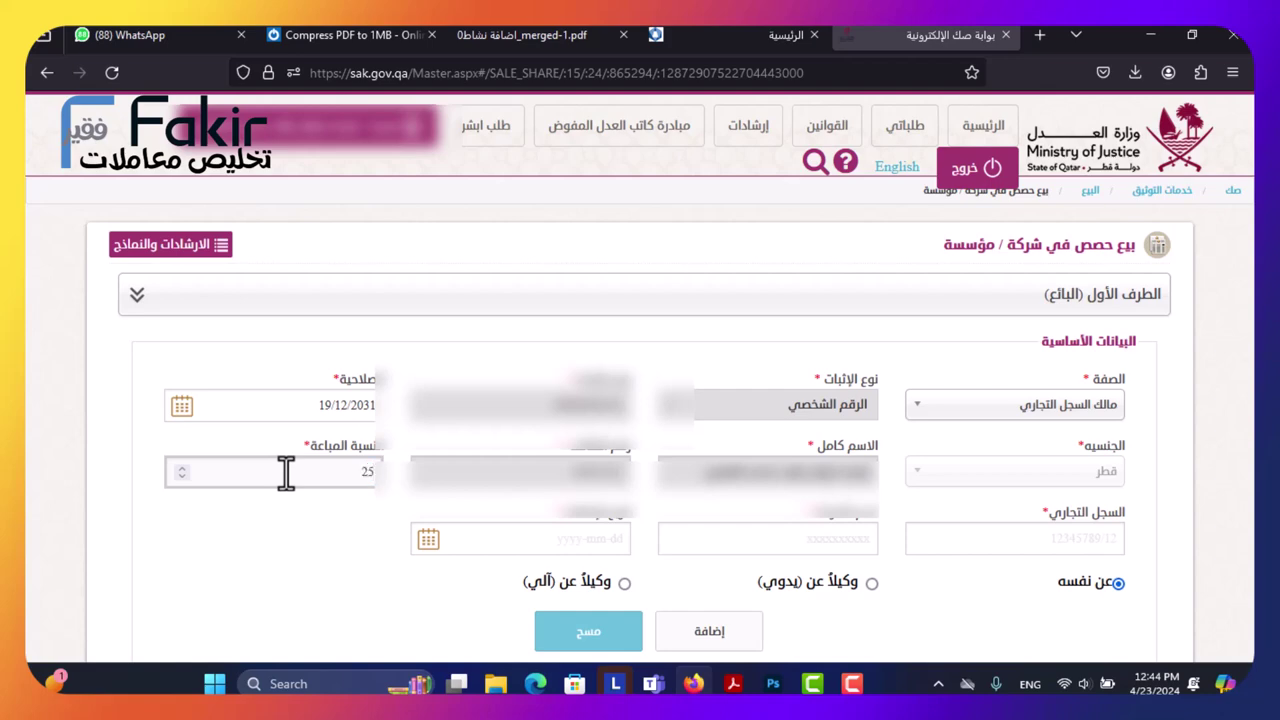
left_click(1018, 533)
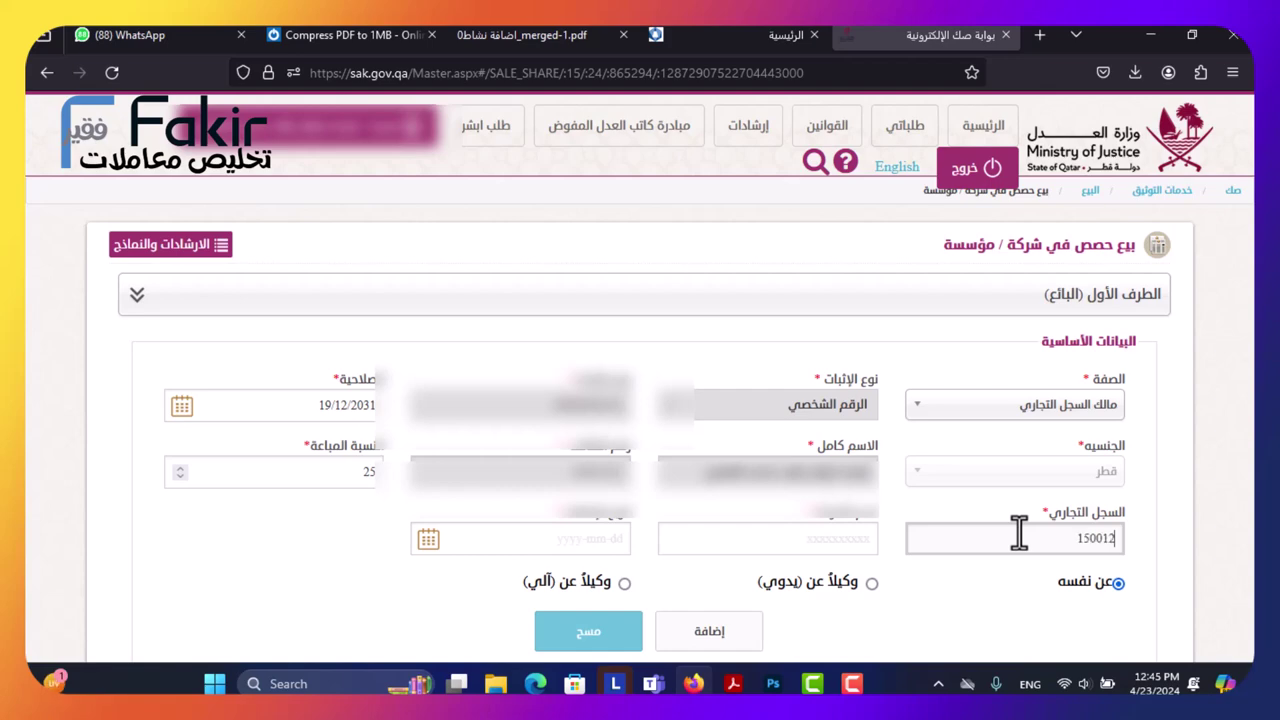
left_click(345, 523)
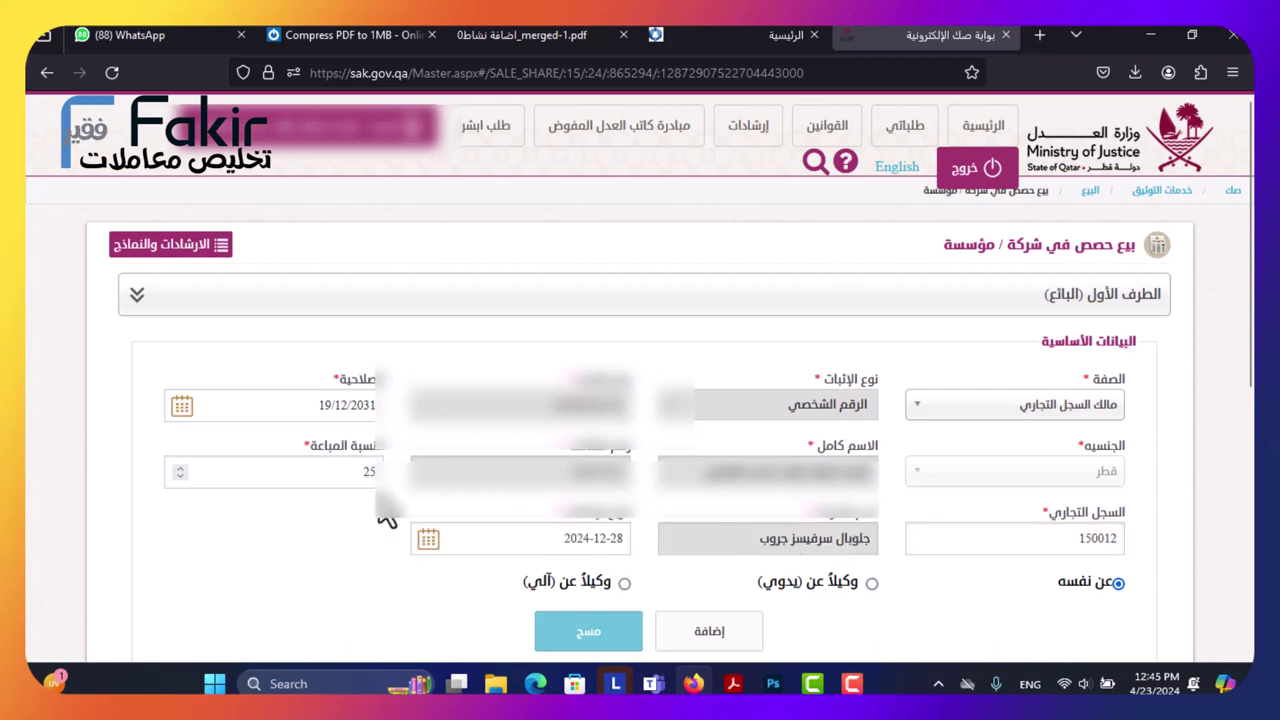
scroll(351, 489, "down", 1)
left_click(718, 542)
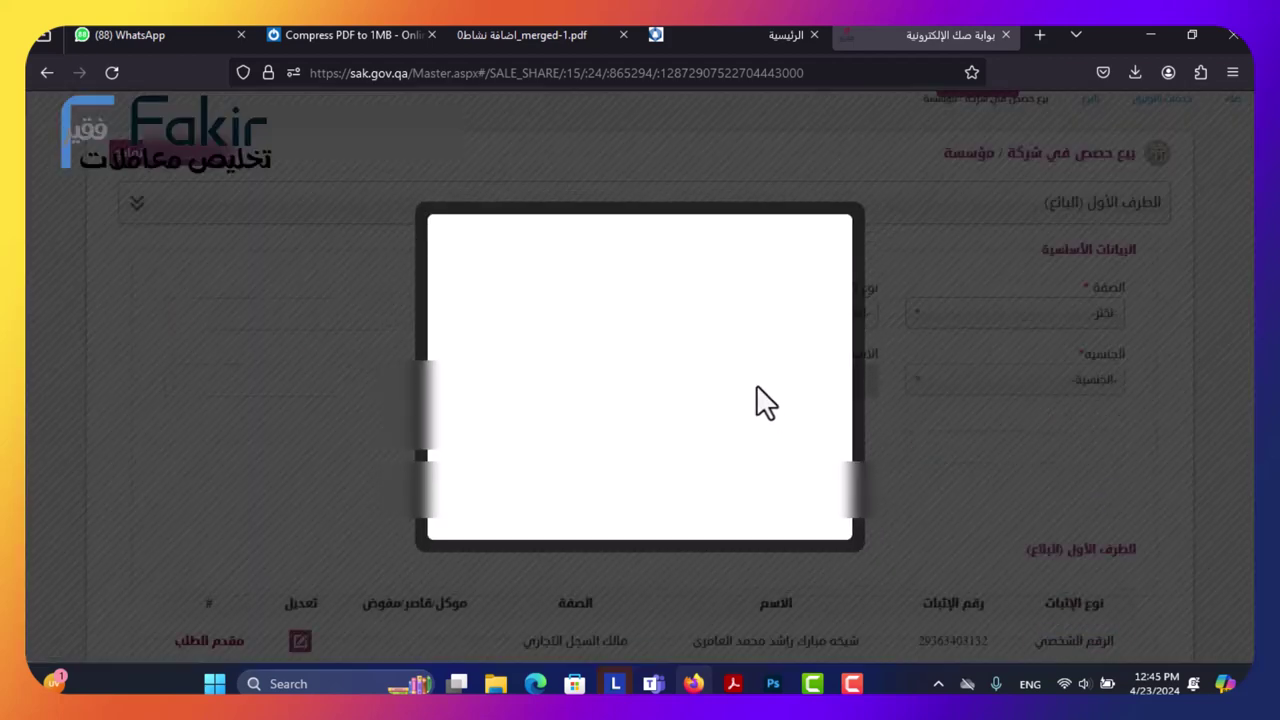
Dismiss the success message and expand the الطرف الثاني (المشتري) buyer section.
left_click(672, 462)
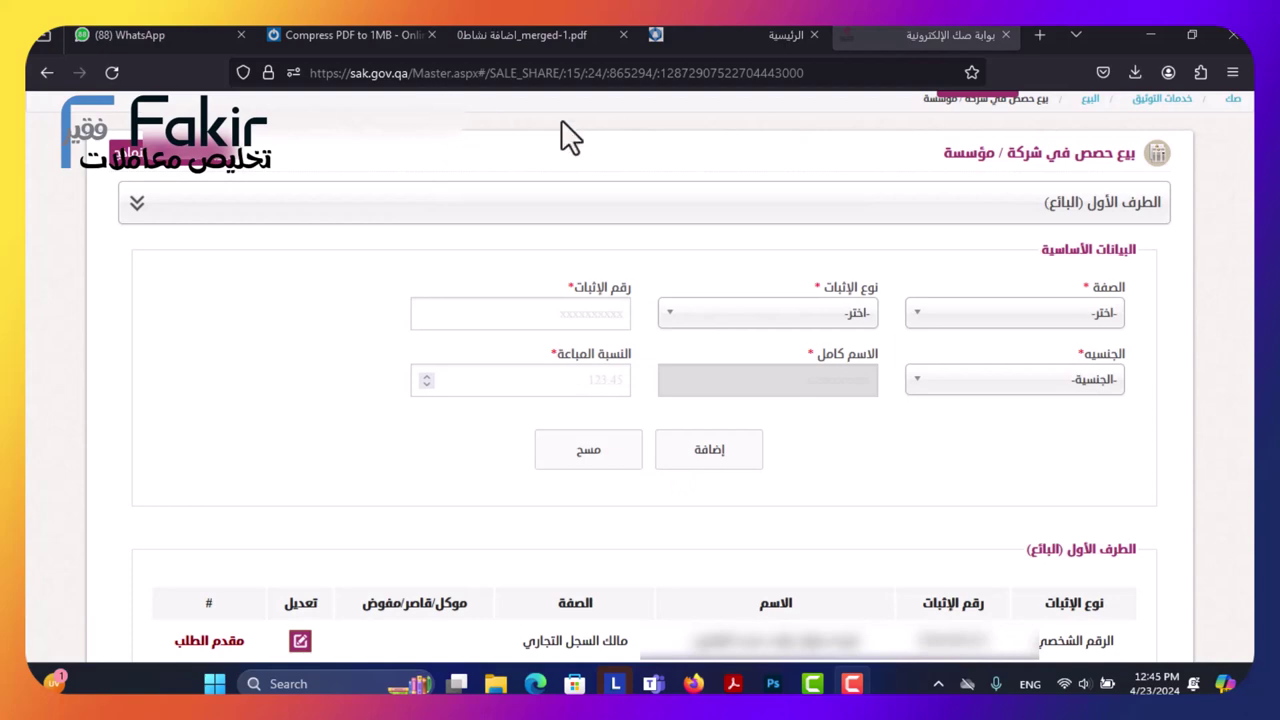
scroll(623, 305, "down", 3)
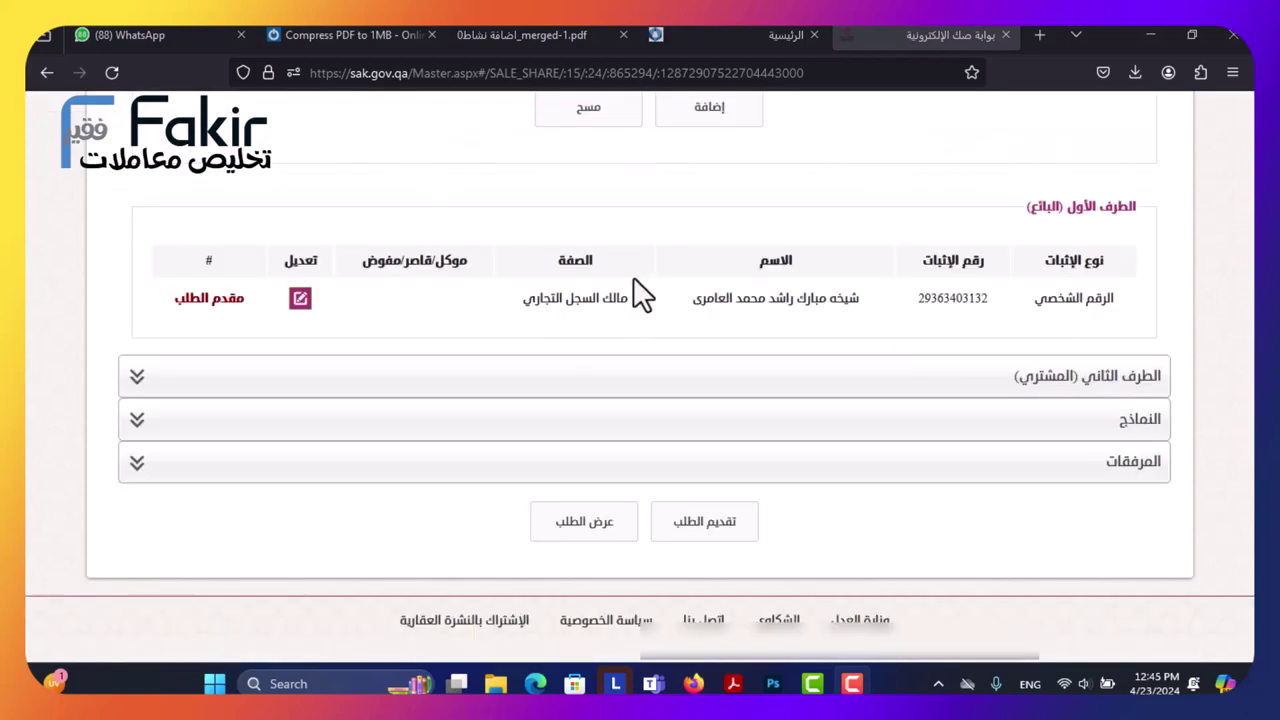
left_click(712, 390)
Browse the buyer's الصفة capacity options, leaving the dropdown open.
left_click(1020, 400)
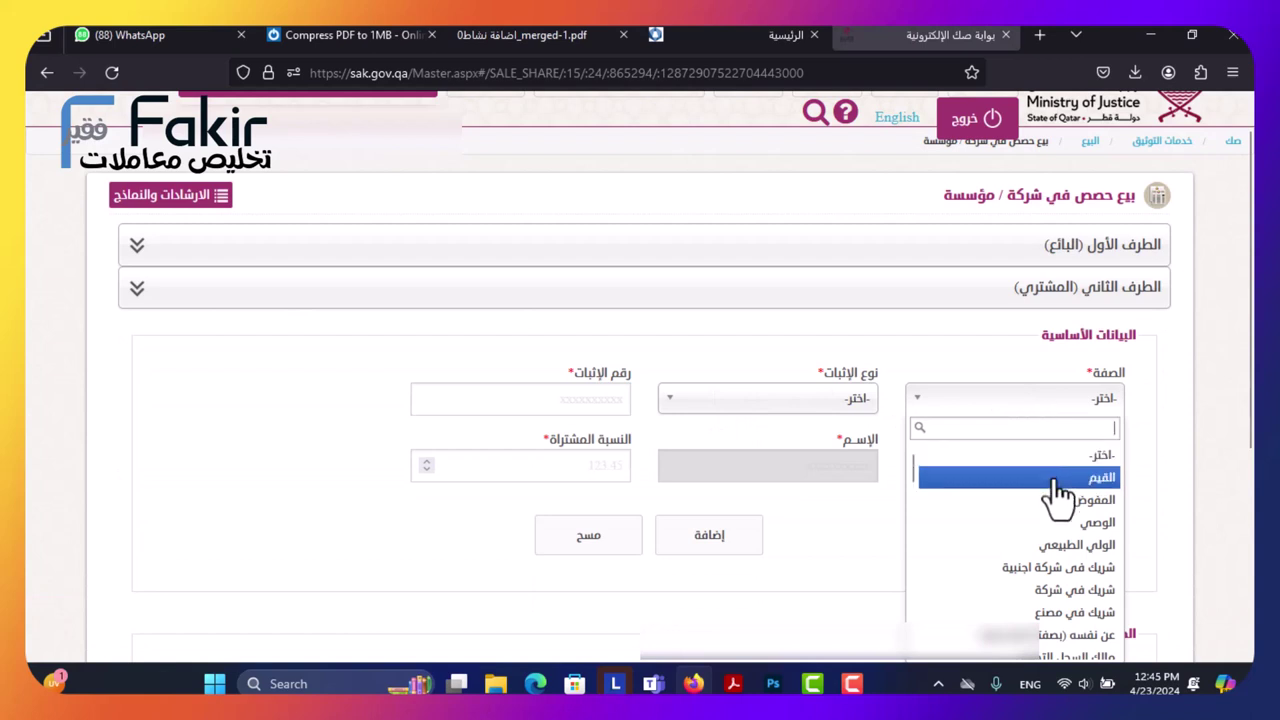
scroll(1050, 505, "down", 2)
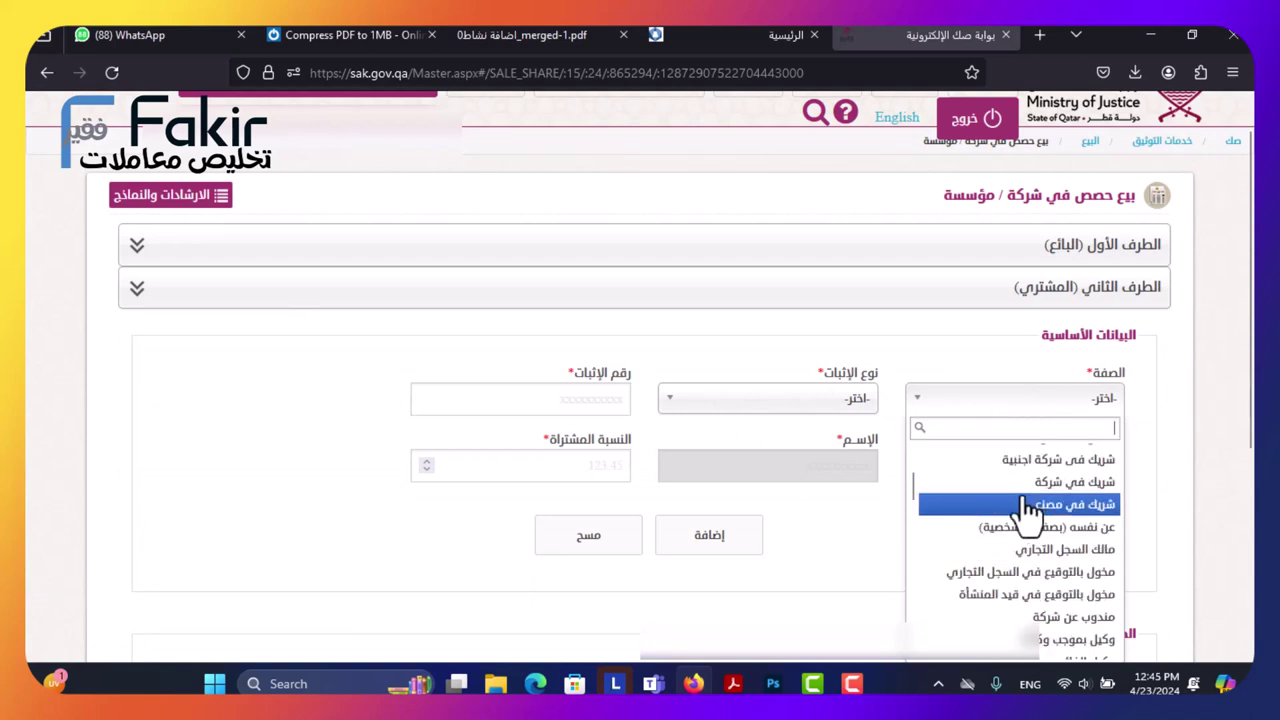
scroll(1040, 515, "up", 2)
left_click(886, 374)
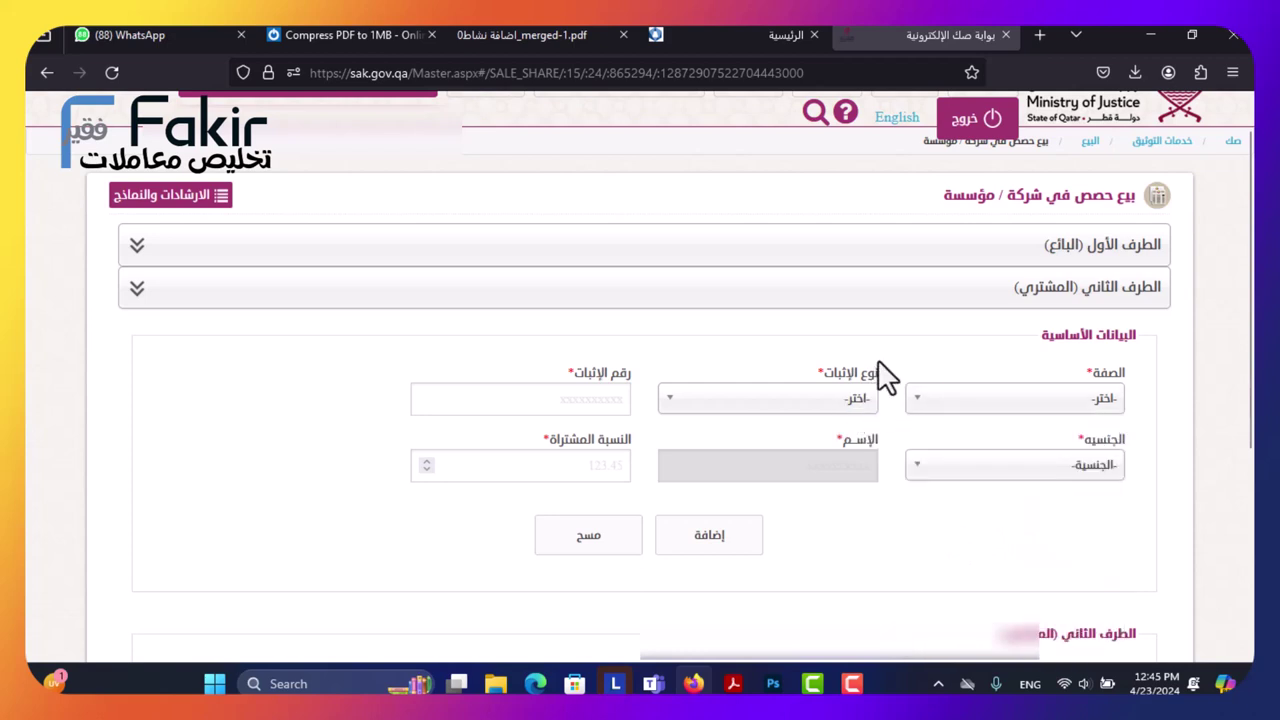
left_click(988, 410)
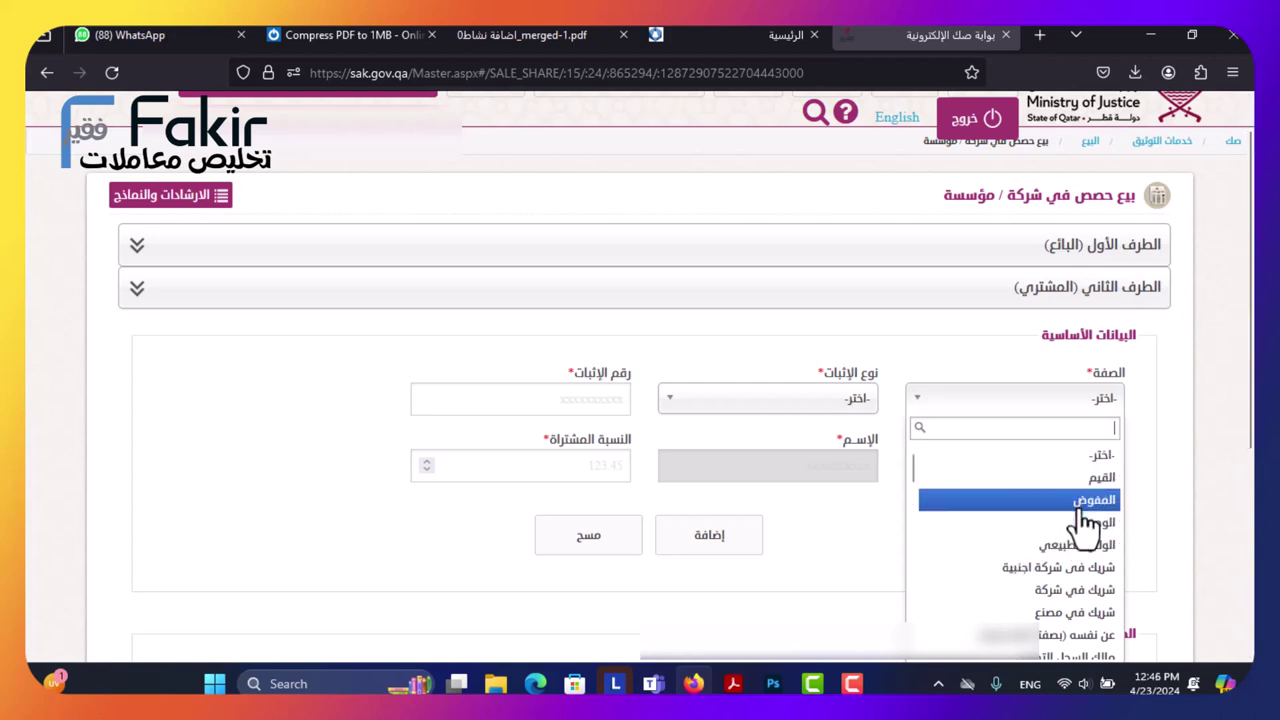
scroll(1068, 558, "down", 5)
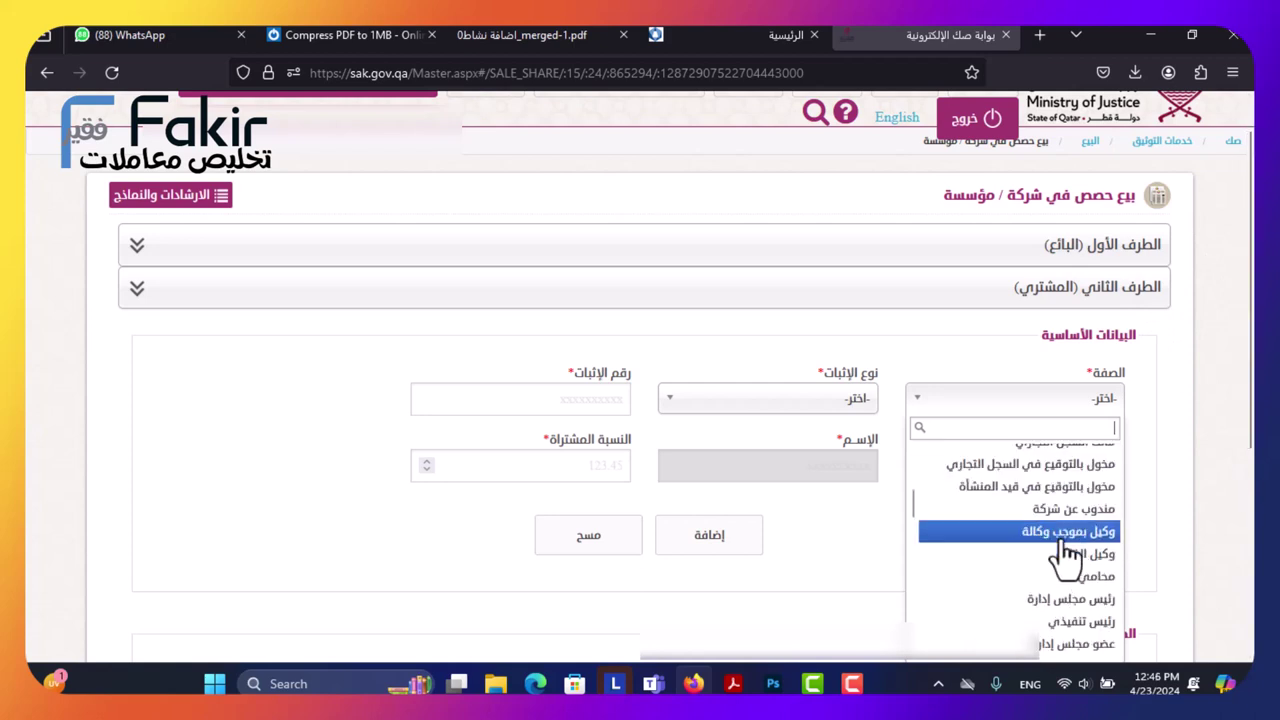
left_click(808, 504)
scroll(933, 473, "down", 3)
scroll(940, 460, "up", 1)
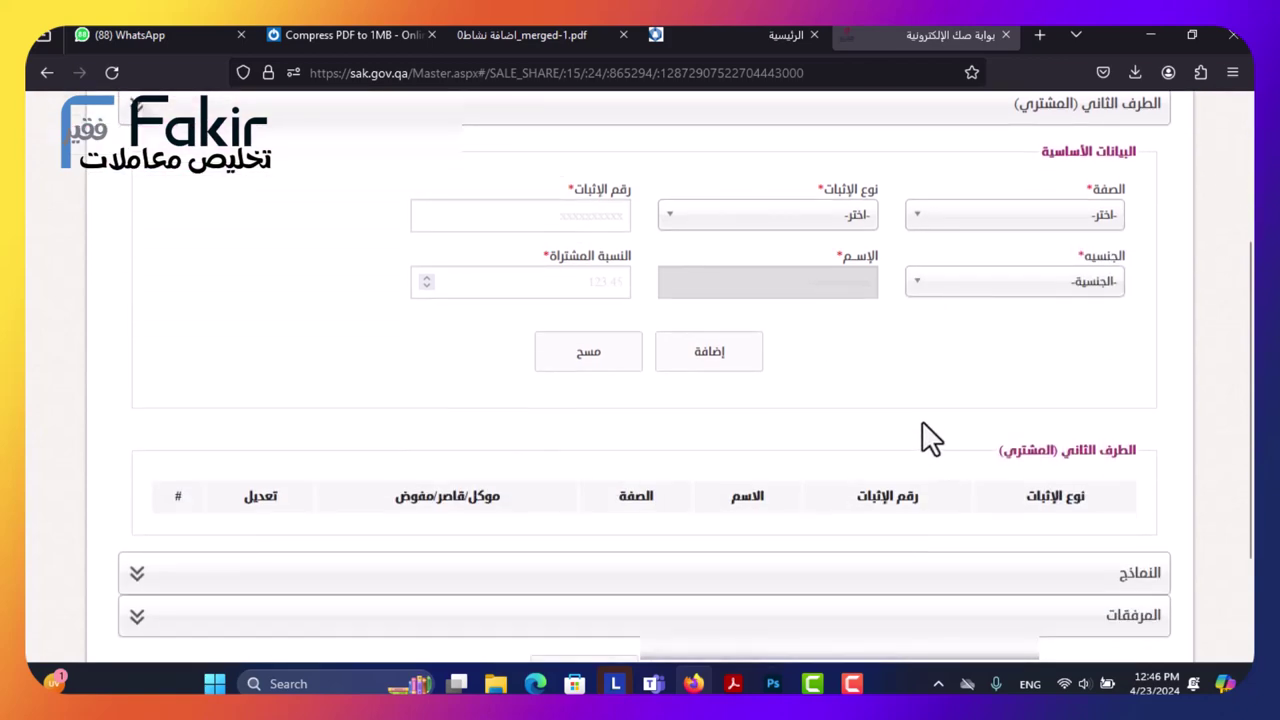
scroll(990, 390, "up", 1)
left_click(1045, 400)
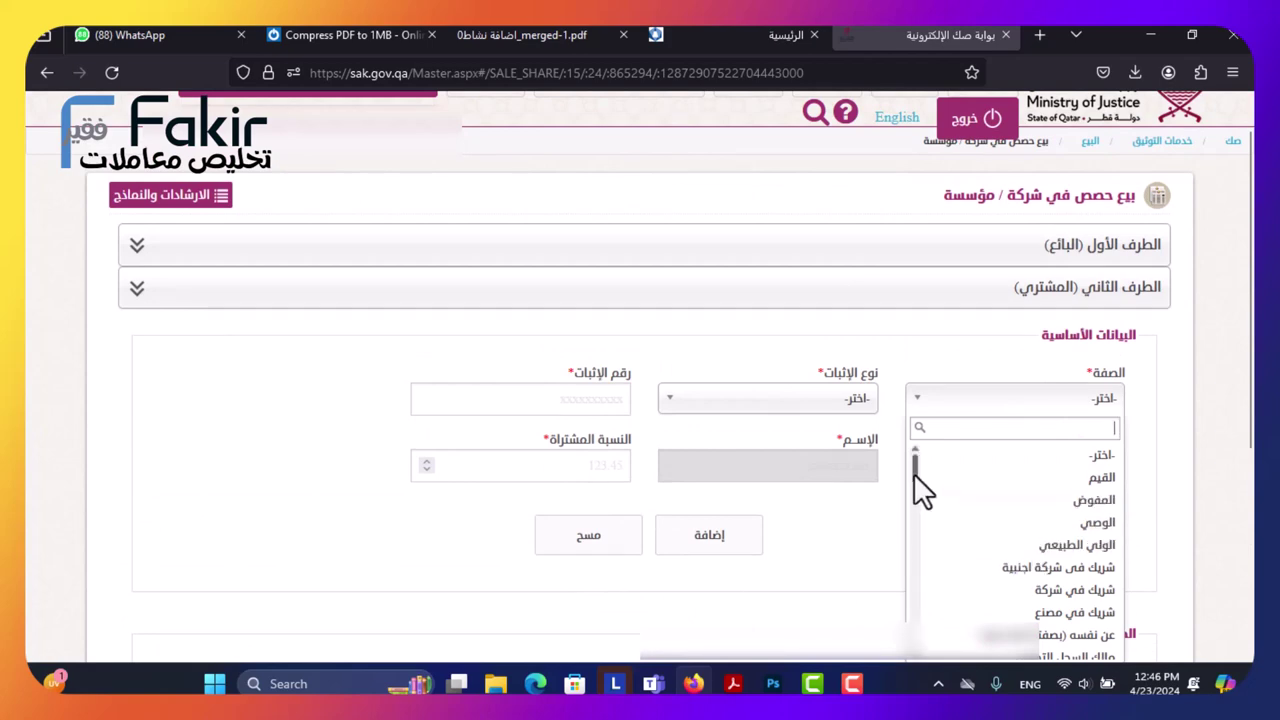
Set the buyer to عن نفسه with الرقم الشخصي proof and enter the buyer's ID number.
scroll(918, 488, "down", 2)
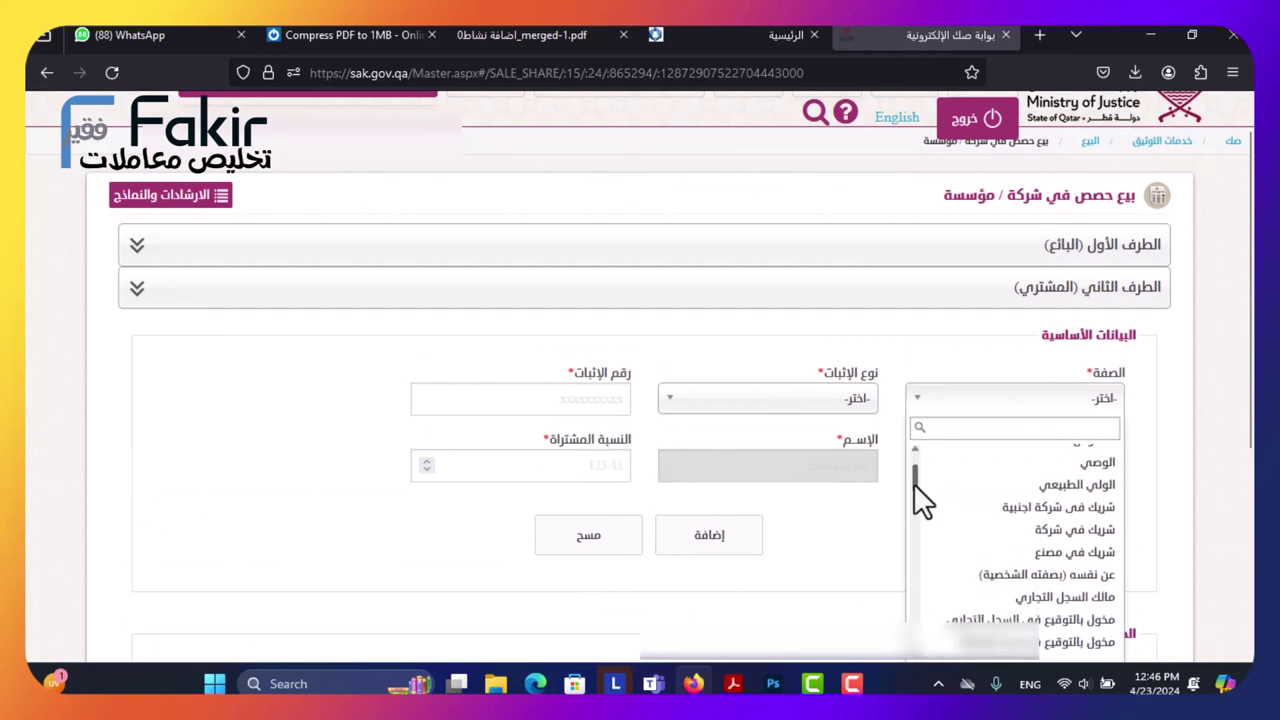
left_click(996, 566)
left_click(771, 400)
left_click(771, 443)
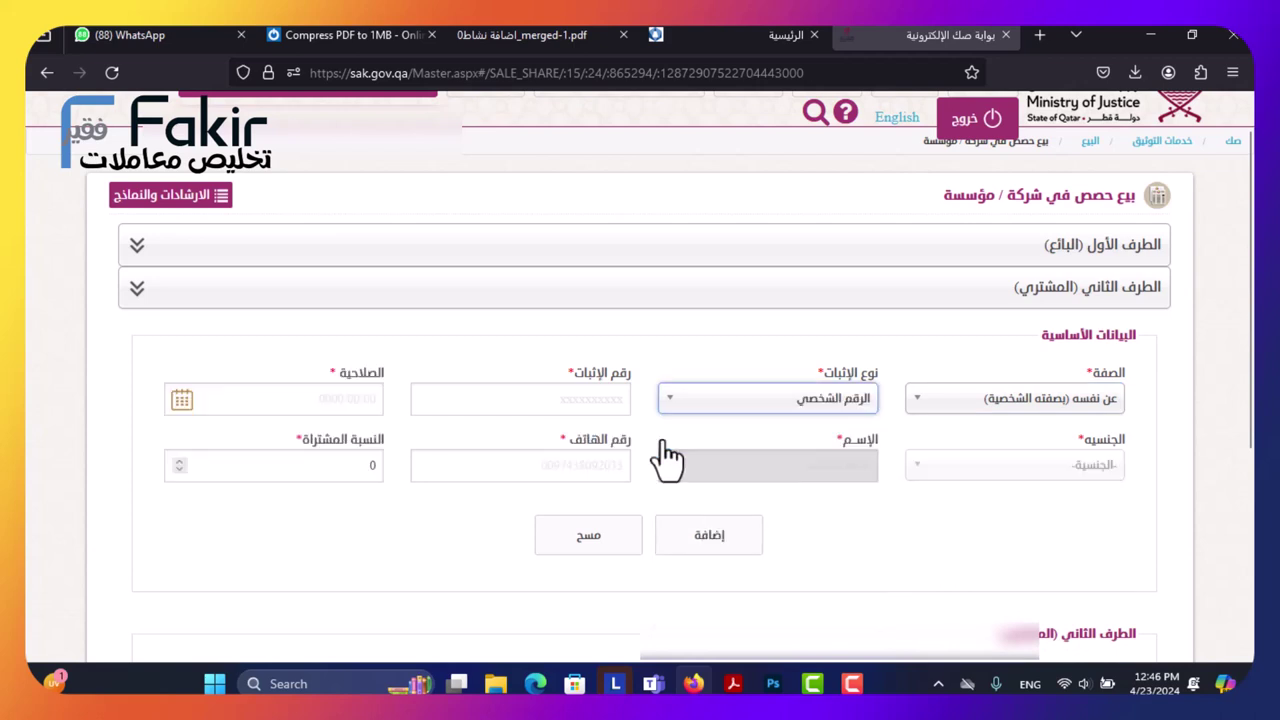
left_click(555, 400)
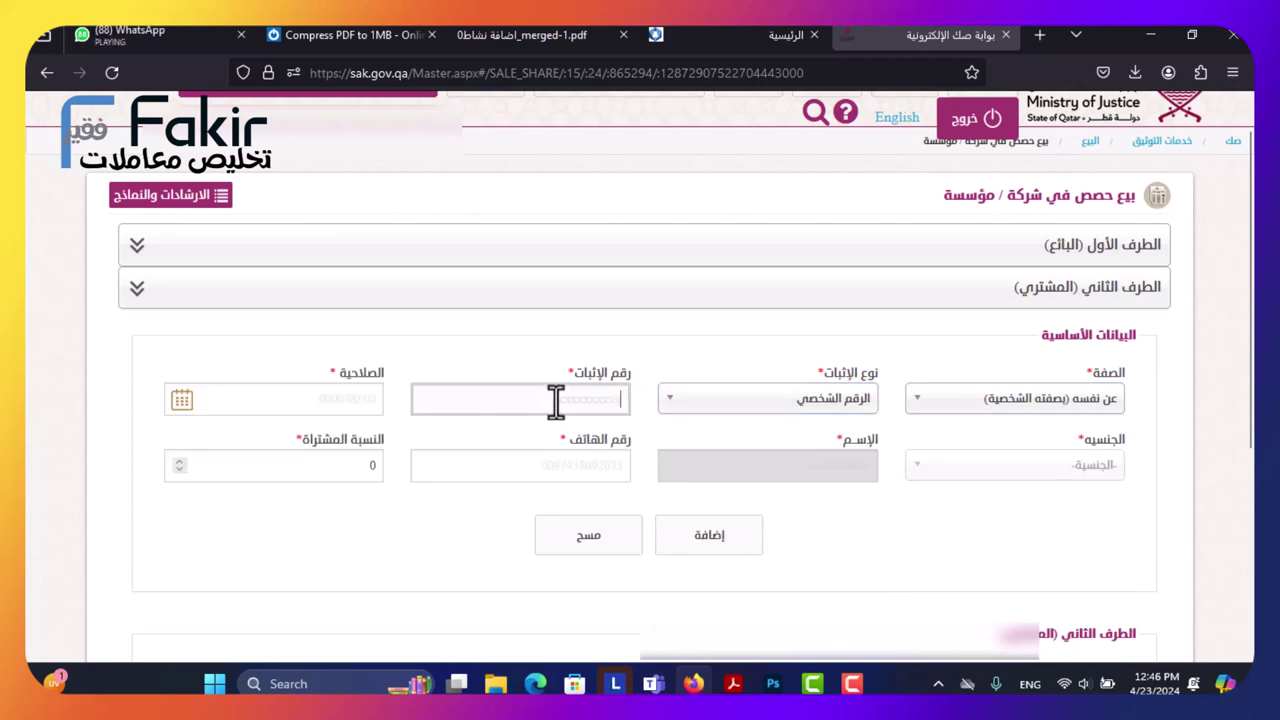
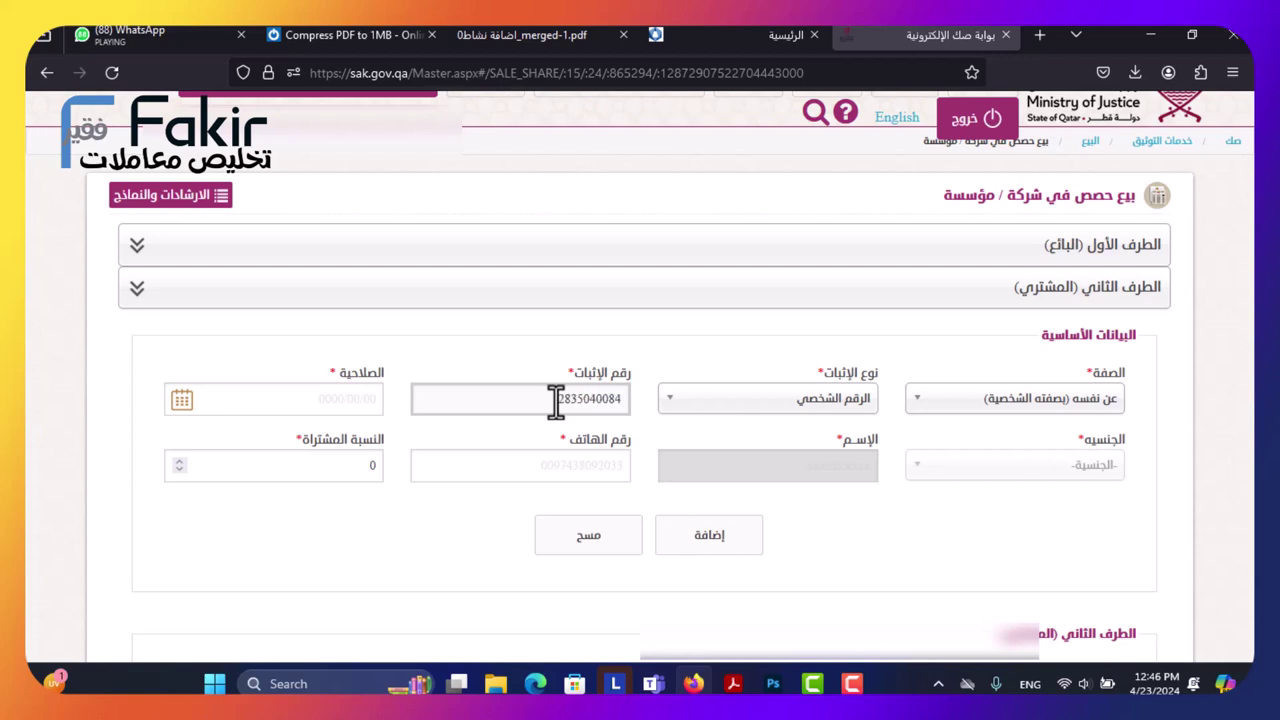
Set validity 05/02/2025 and a 25% share, then add the buyer and confirm.
left_click(320, 398)
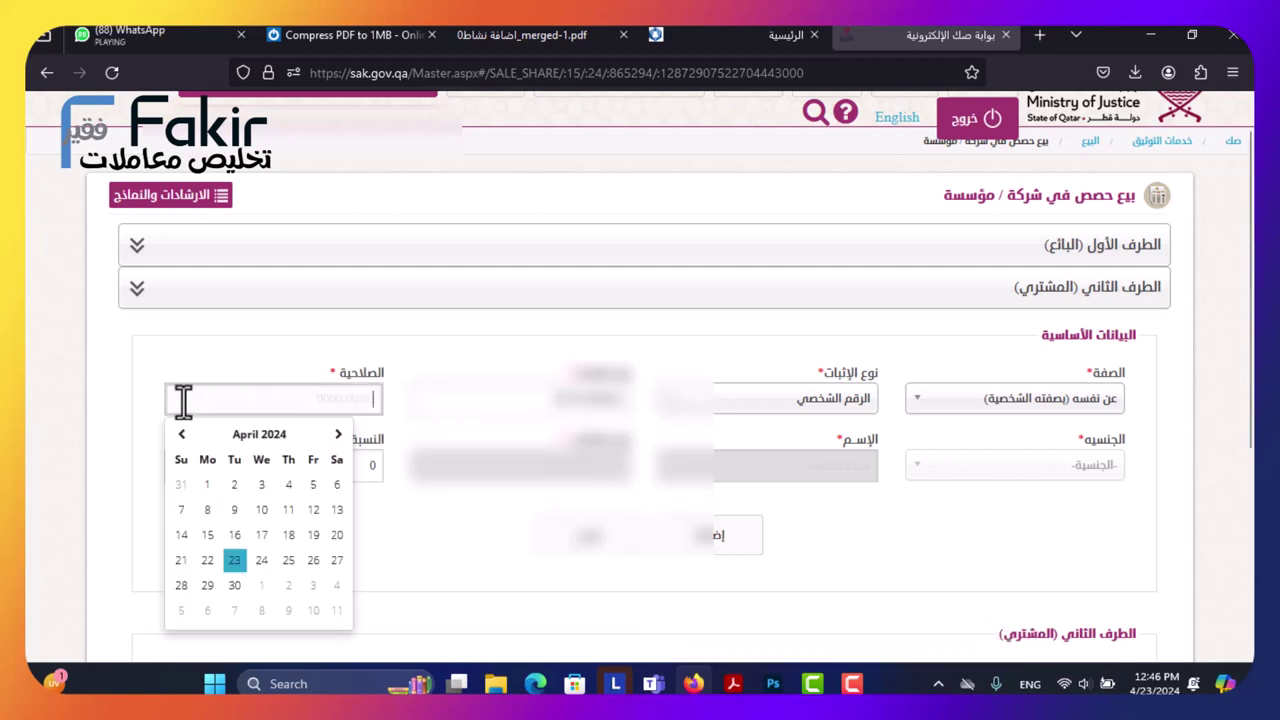
left_click(259, 436)
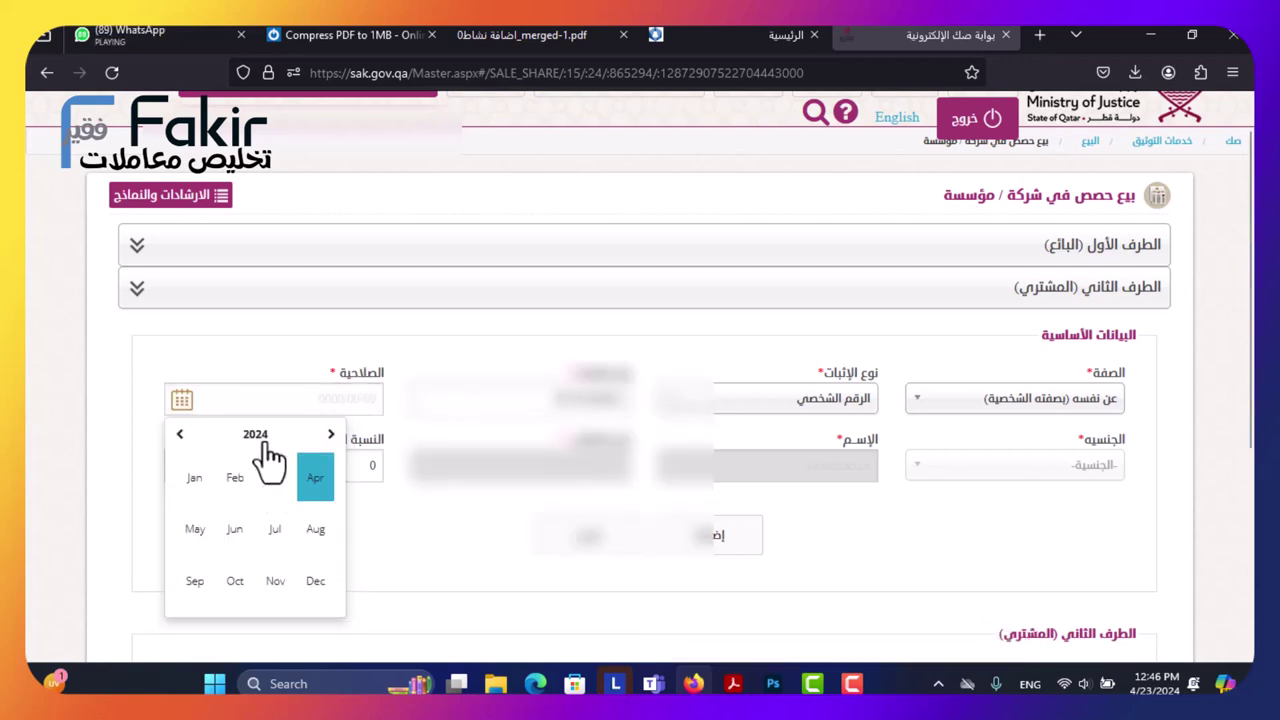
left_click(331, 436)
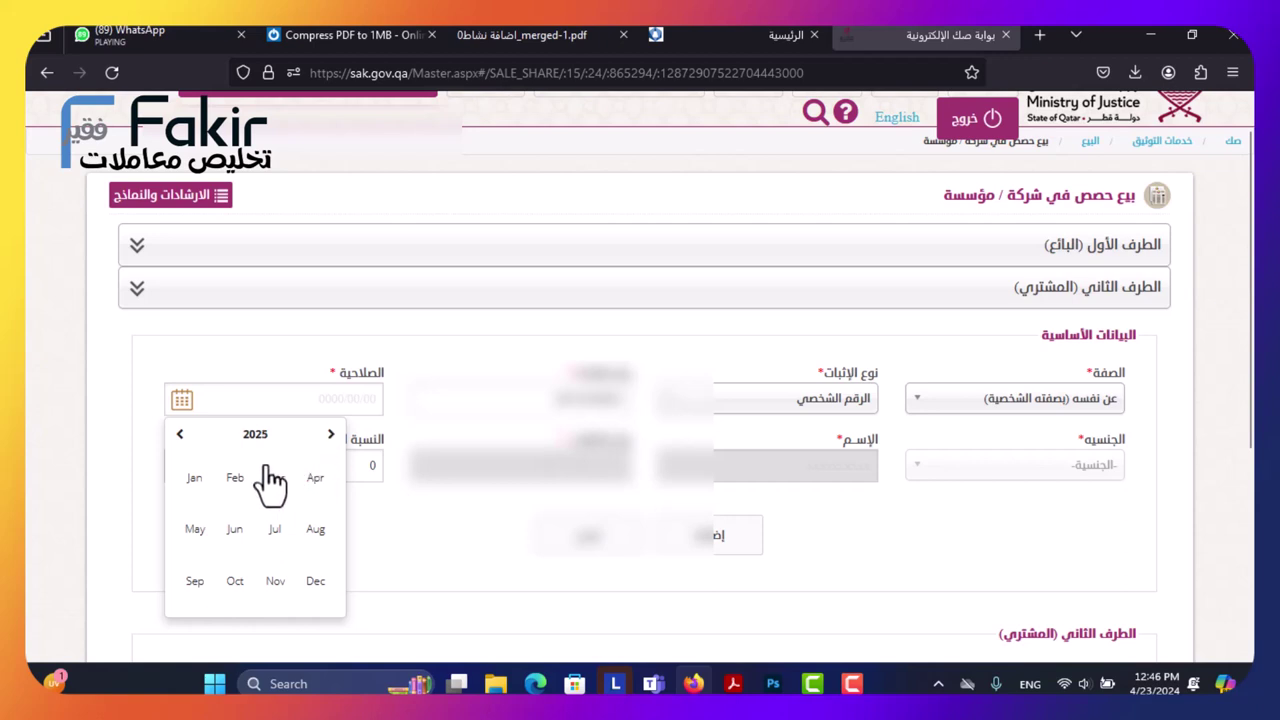
left_click(236, 478)
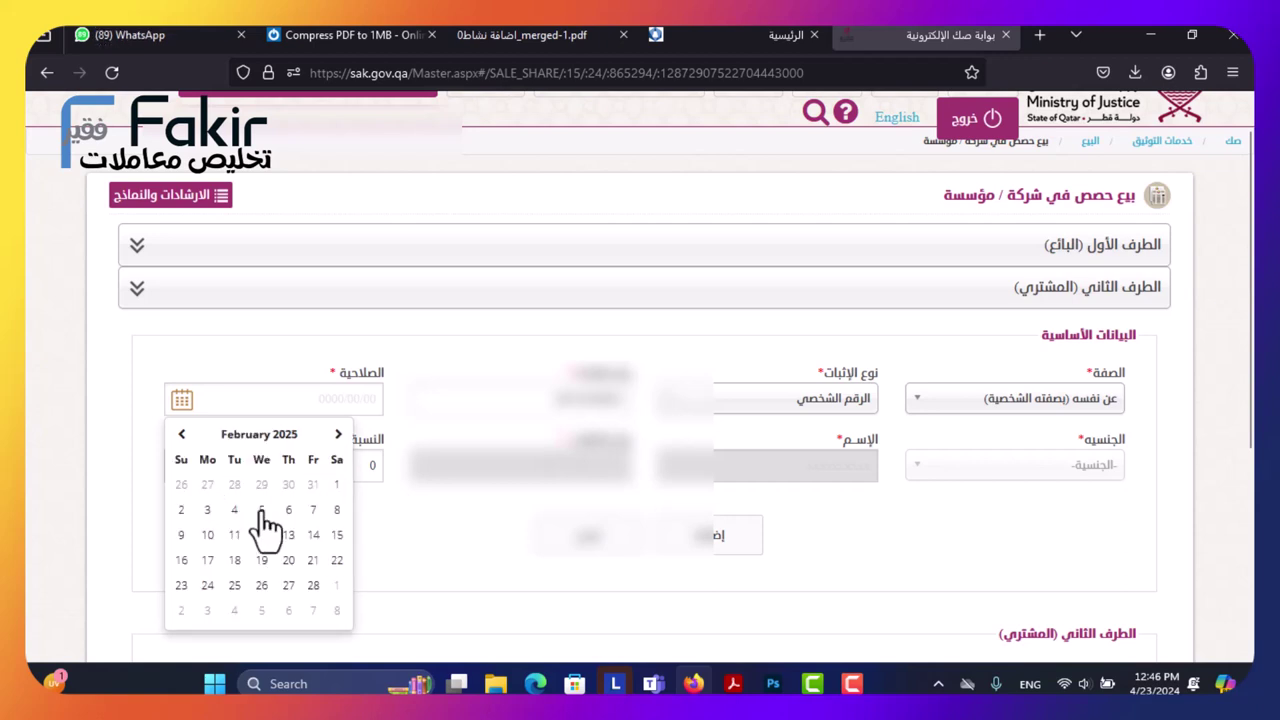
left_click(261, 509)
left_click(343, 471)
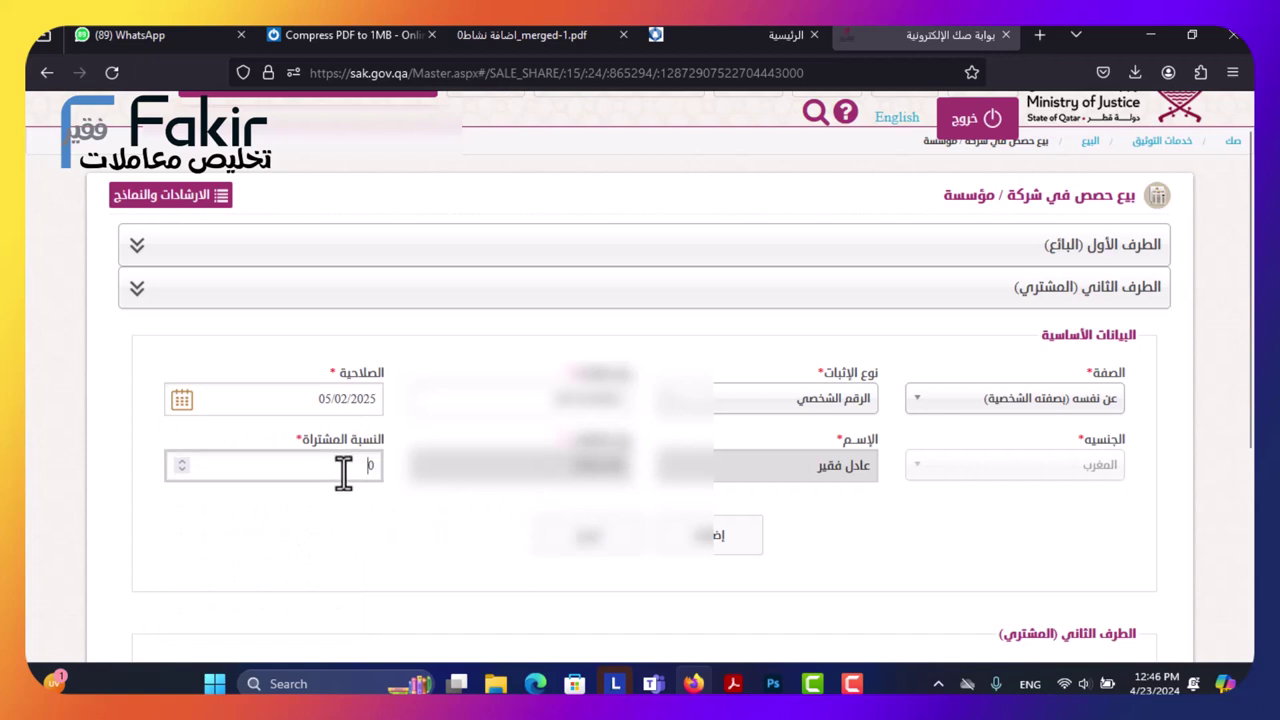
scroll(371, 372, "up", 1)
type("25")
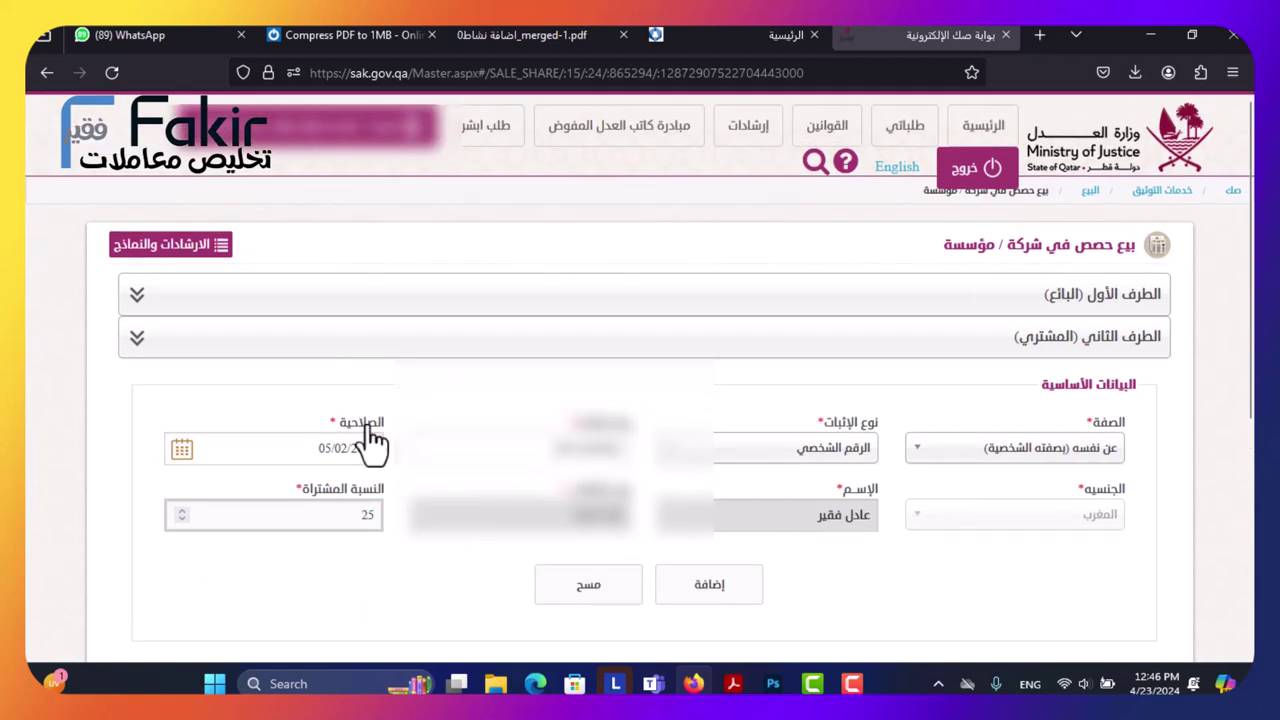
left_click(720, 588)
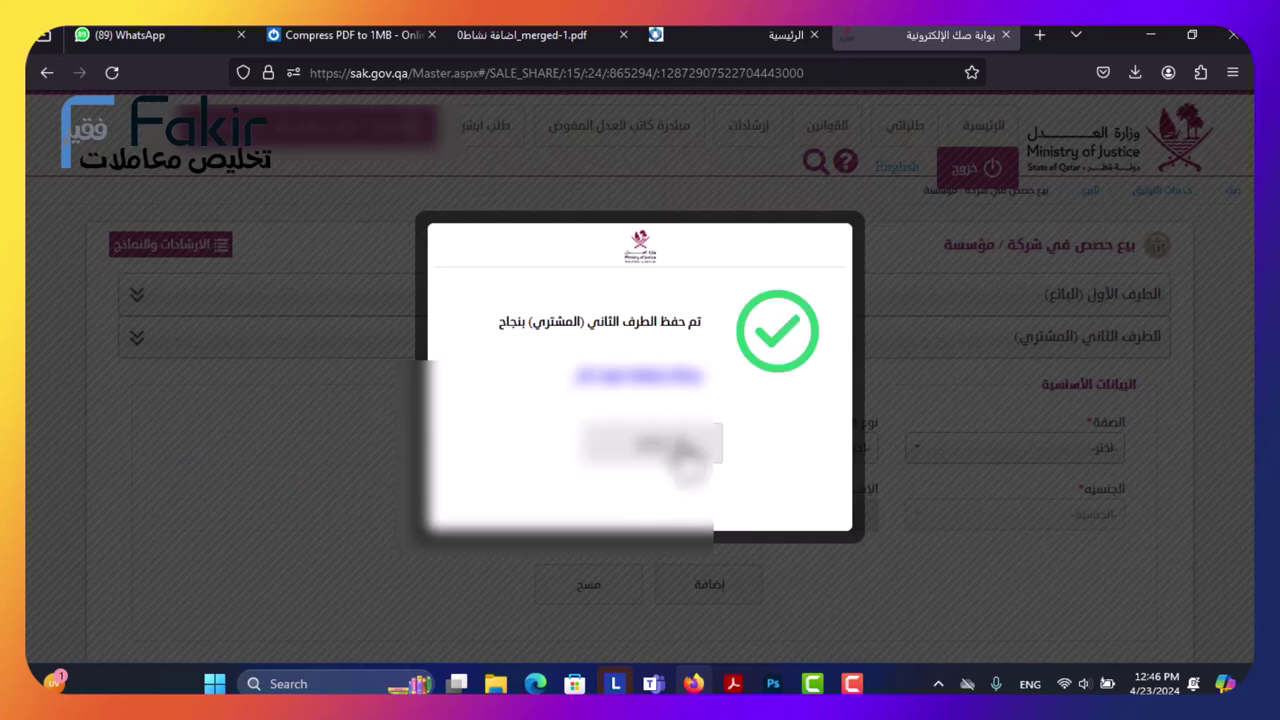
left_click(660, 463)
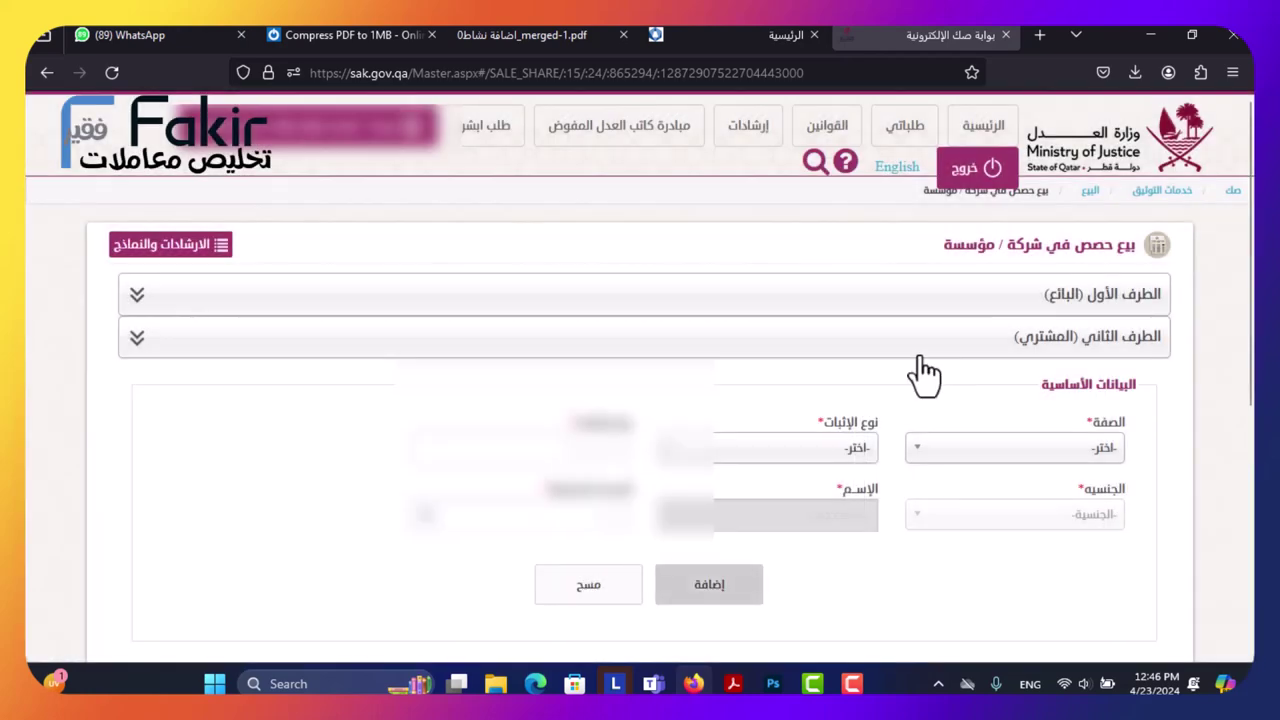
Reload the buyer's entry, change its share from 25 to 10 percent and save it.
left_click(839, 295)
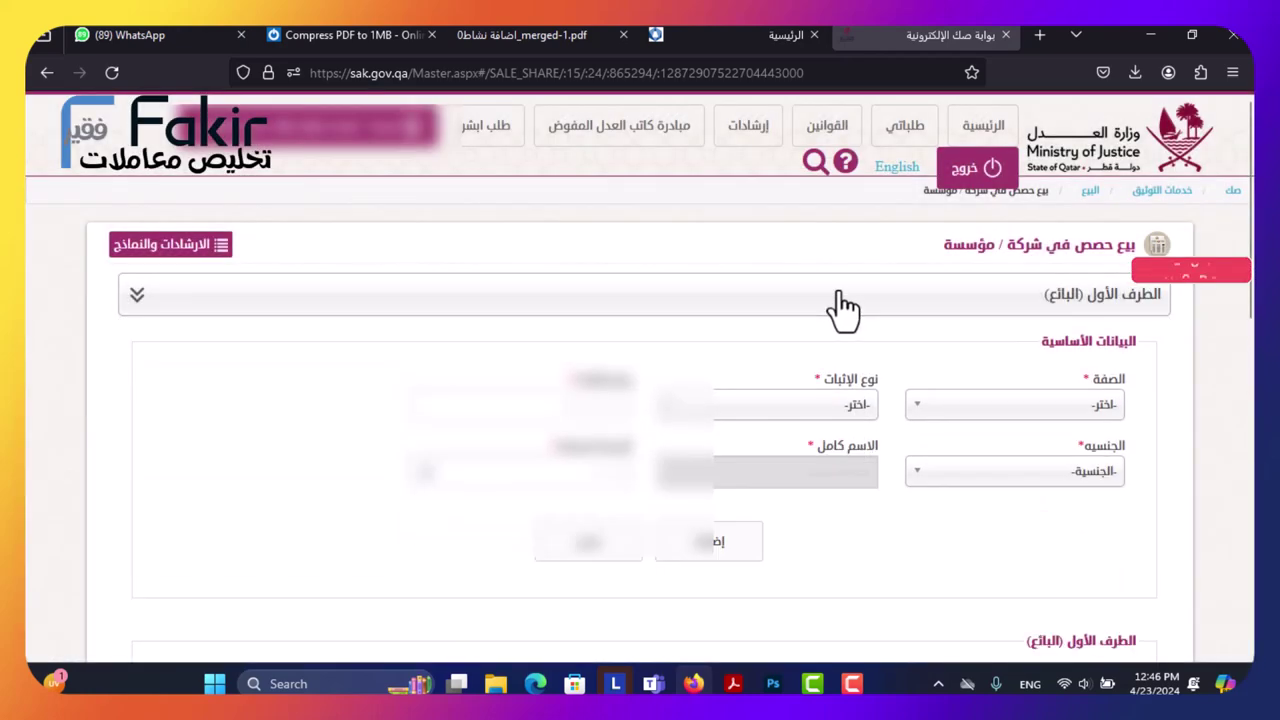
scroll(772, 425, "down", 3)
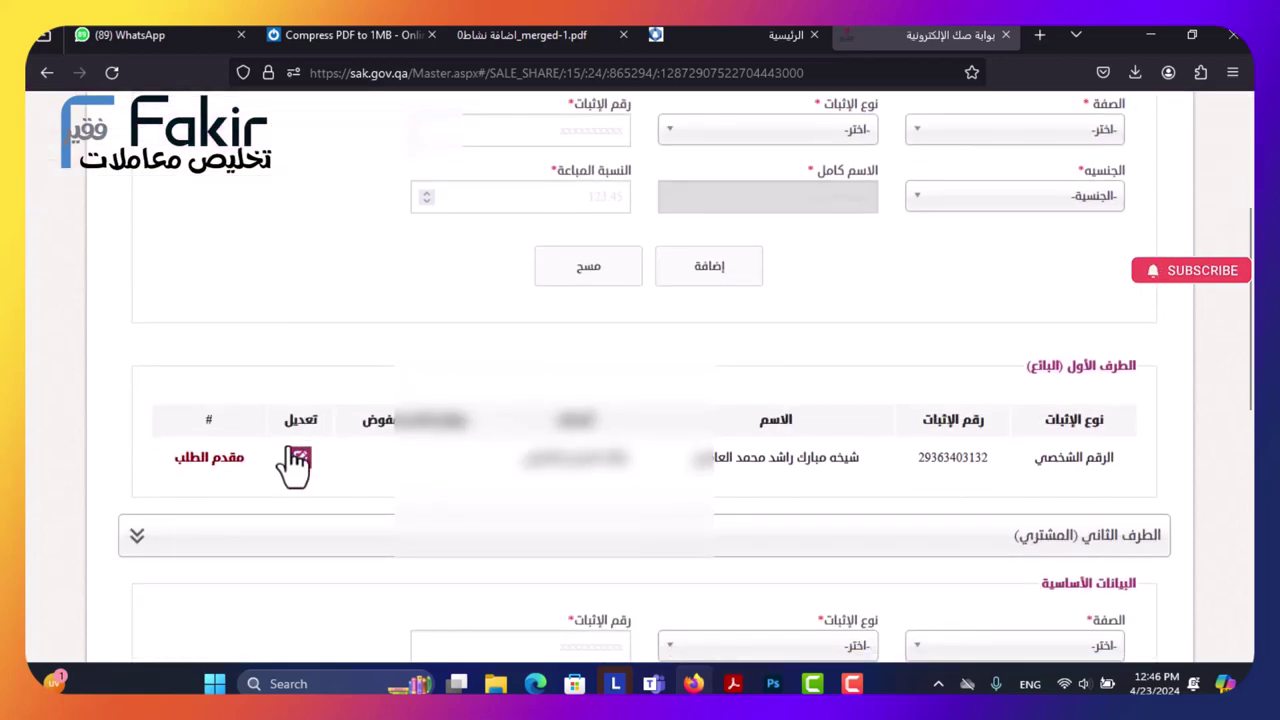
scroll(320, 510, "down", 5)
scroll(515, 490, "up", 4)
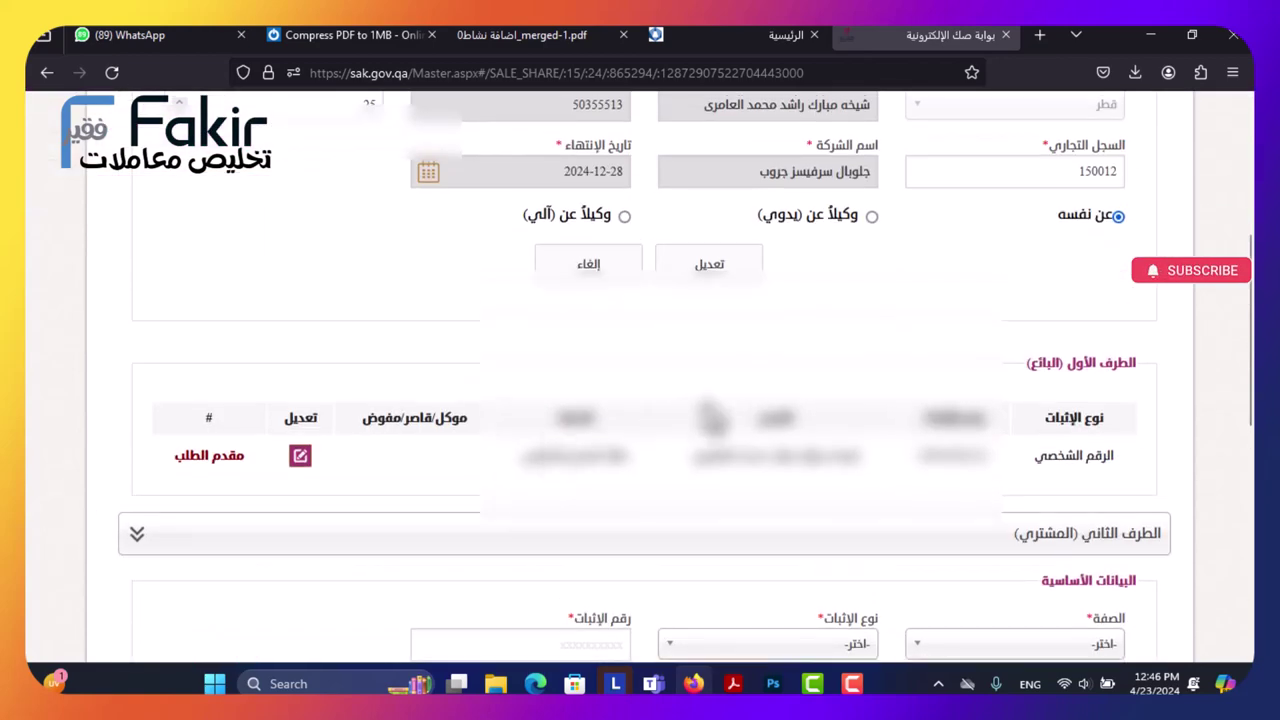
scroll(714, 414, "down", 3)
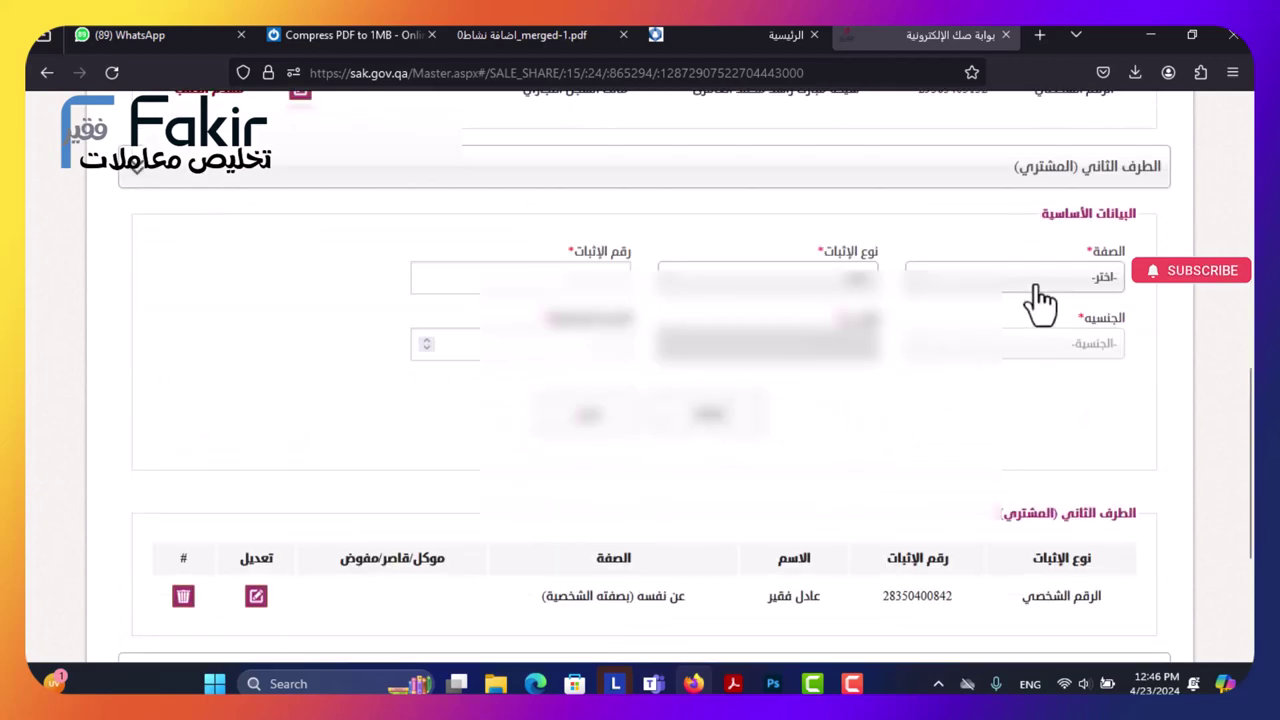
scroll(900, 149, "down", 3)
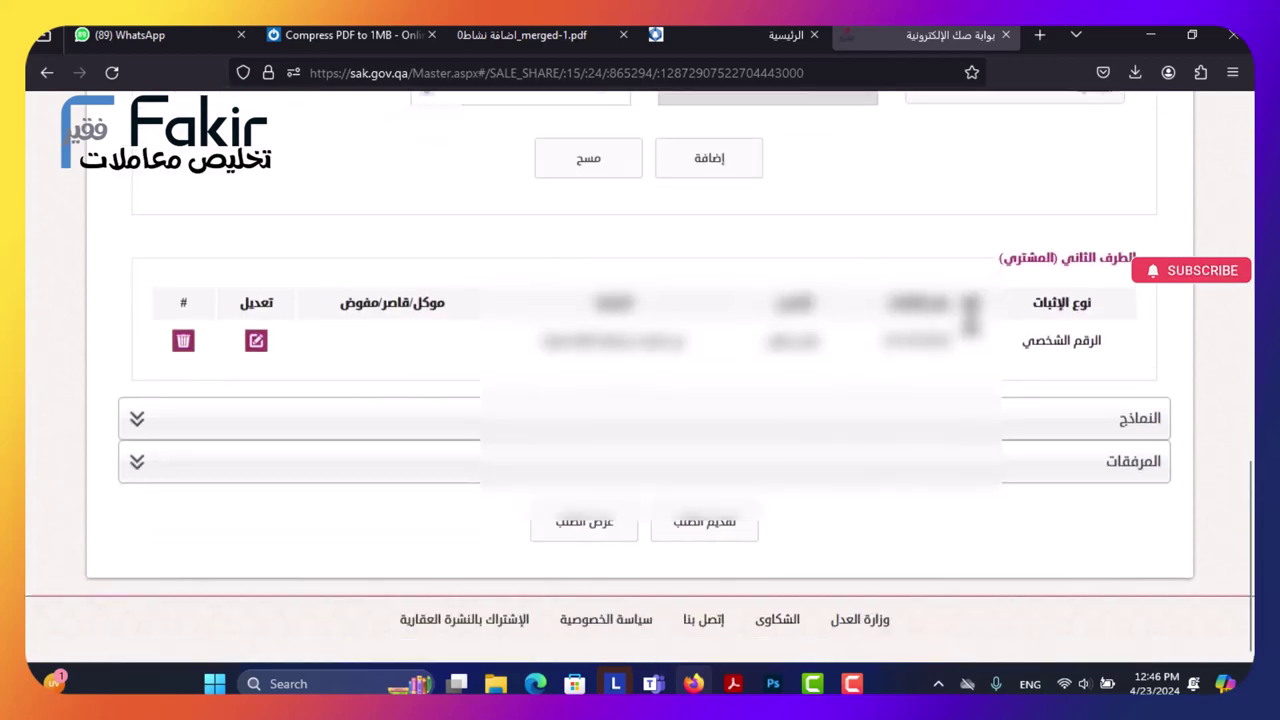
scroll(289, 540, "up", 2)
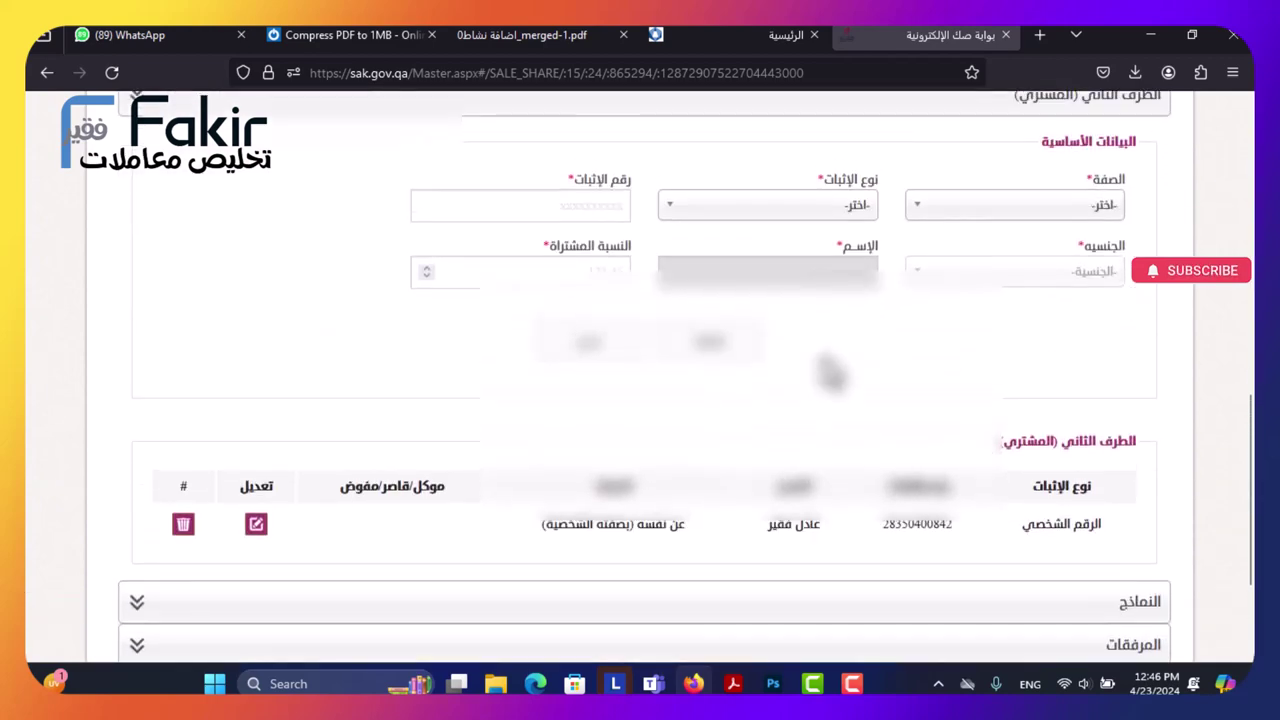
left_click(256, 525)
double_click(361, 273)
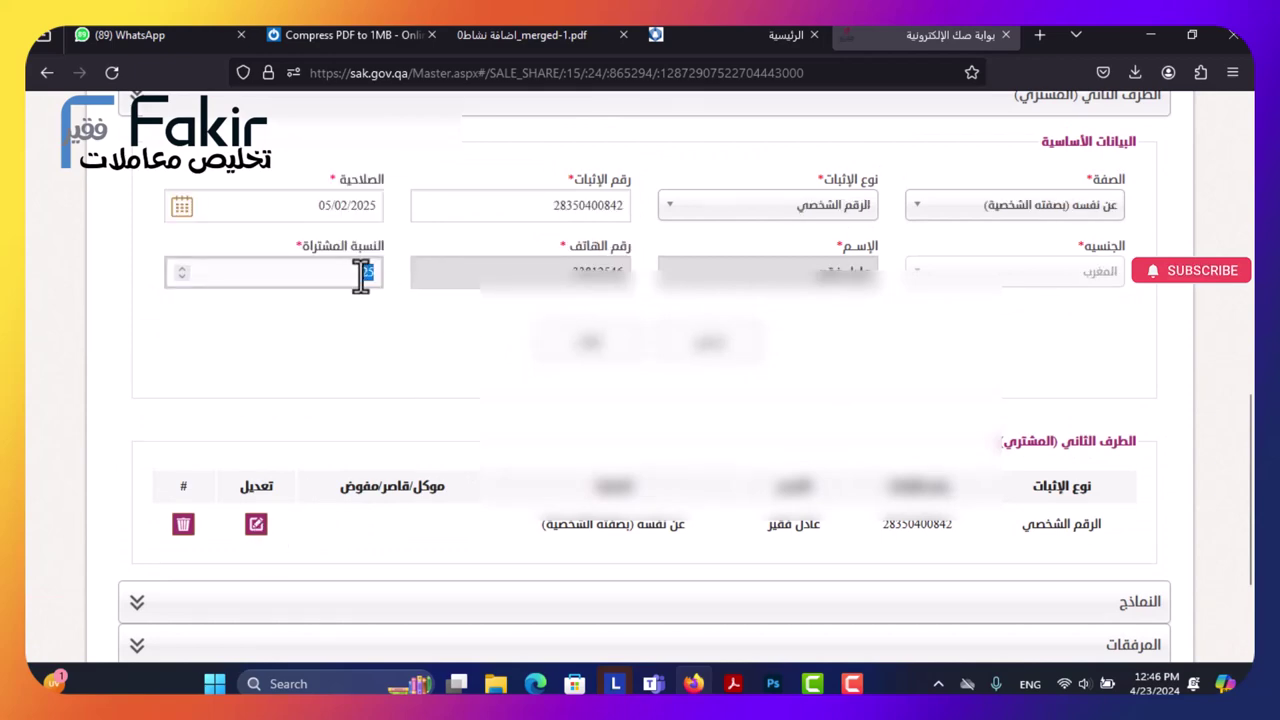
type("10")
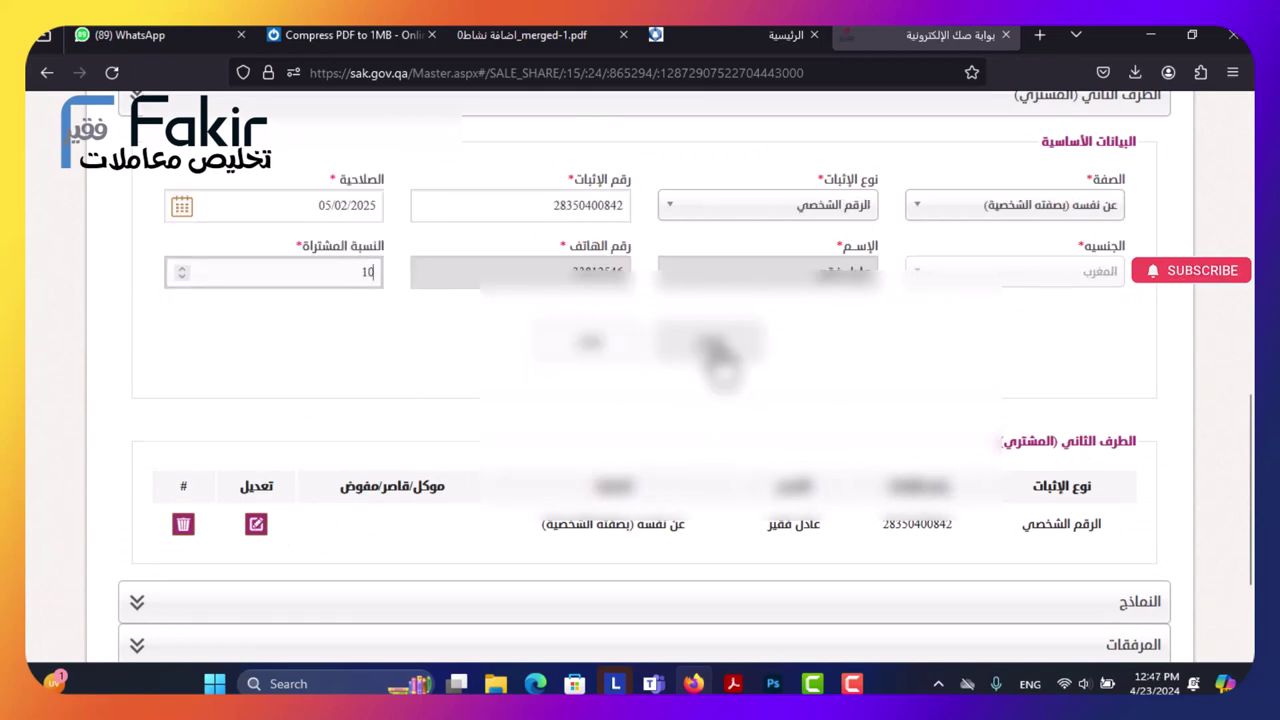
left_click(714, 350)
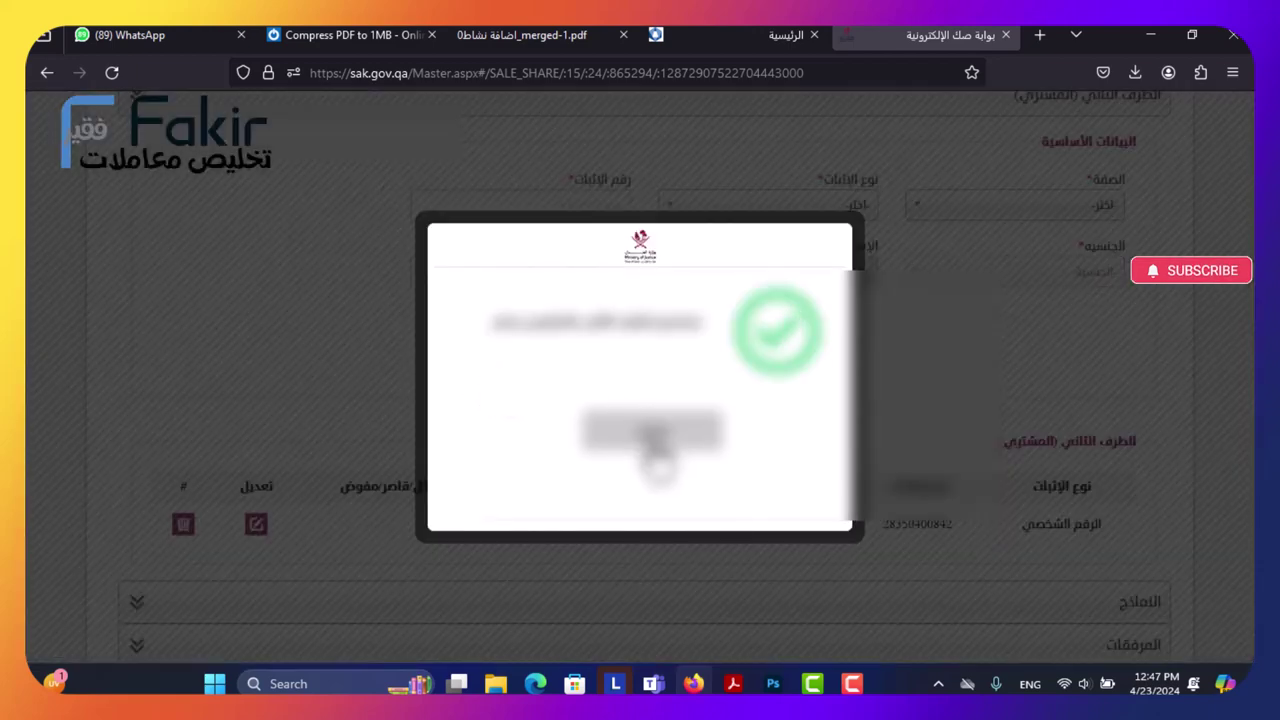
left_click(655, 440)
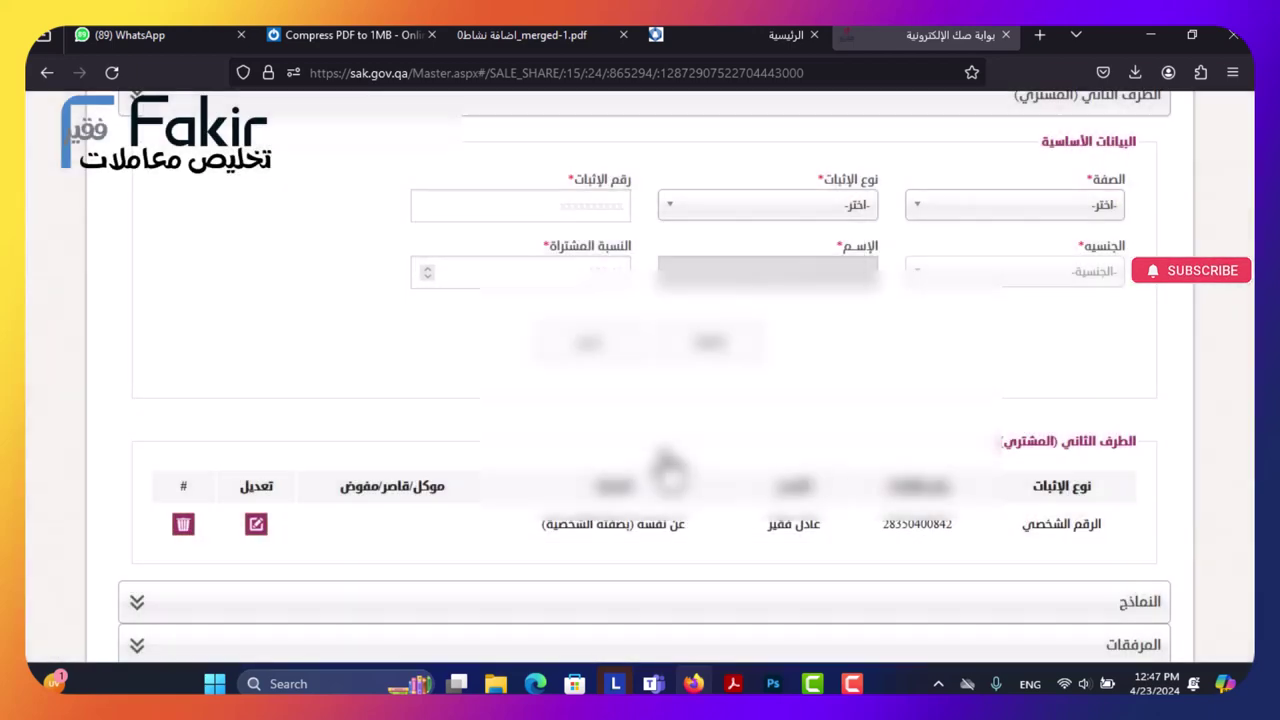
Pick وكيل بموجب وكالة from the الصفة capacity list for the new party.
left_click(1015, 210)
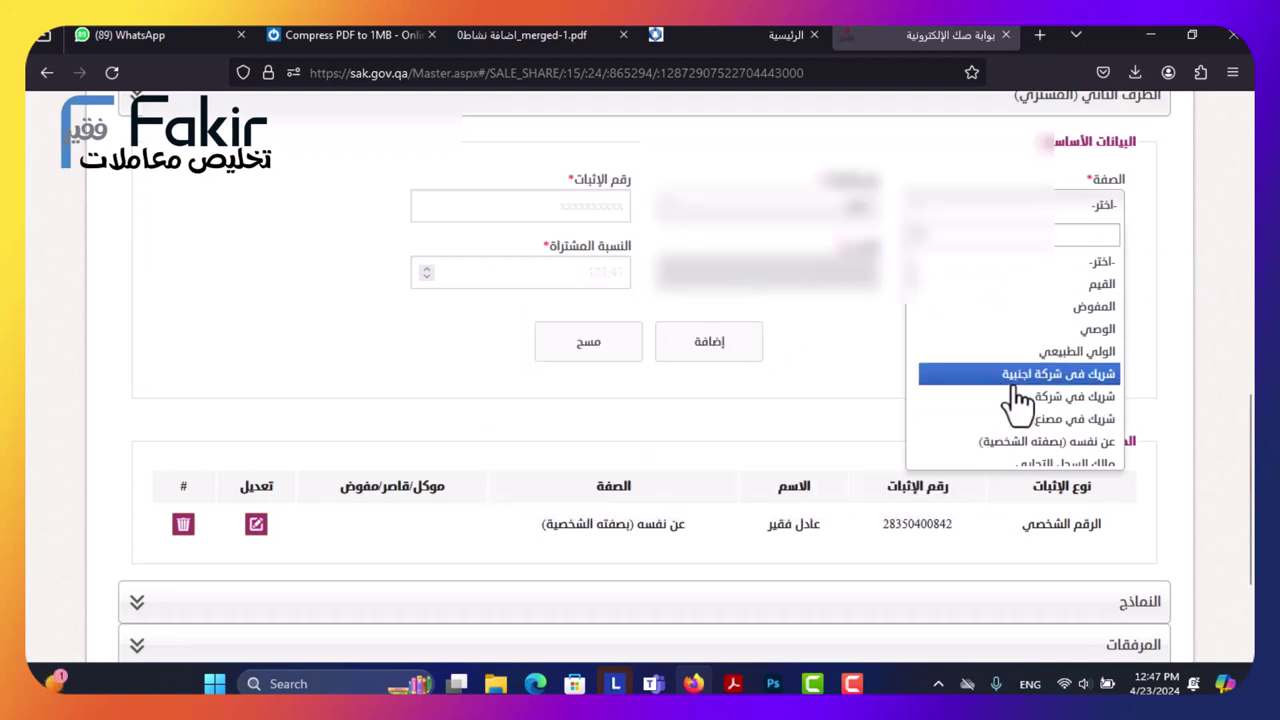
scroll(1018, 400, "down", 2)
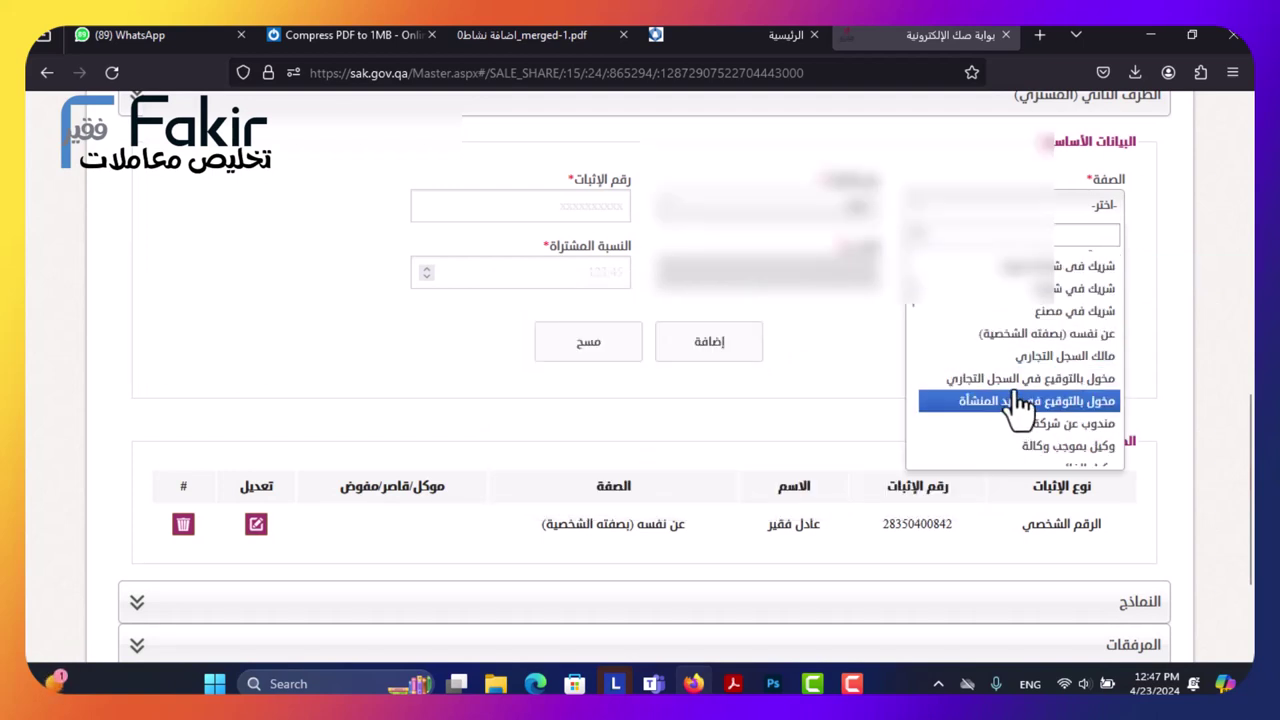
scroll(1010, 400, "down", 2)
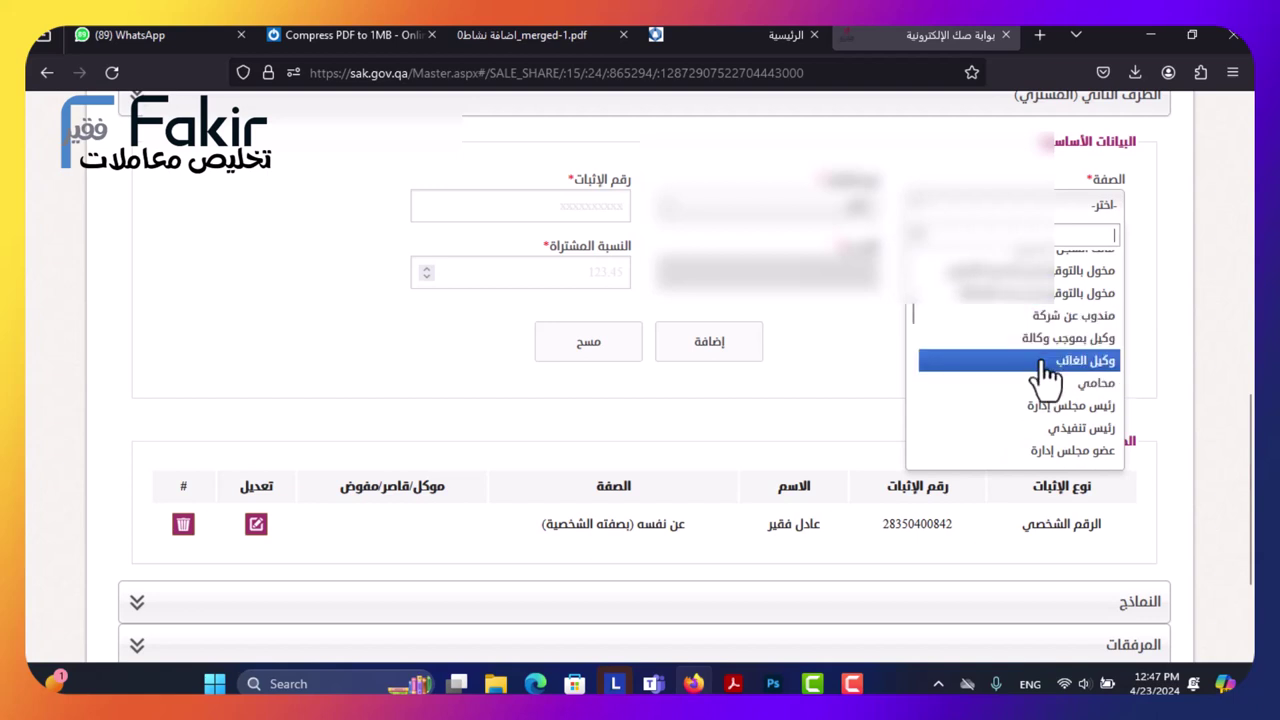
scroll(1045, 375, "down", 5)
scroll(1037, 390, "down", 1)
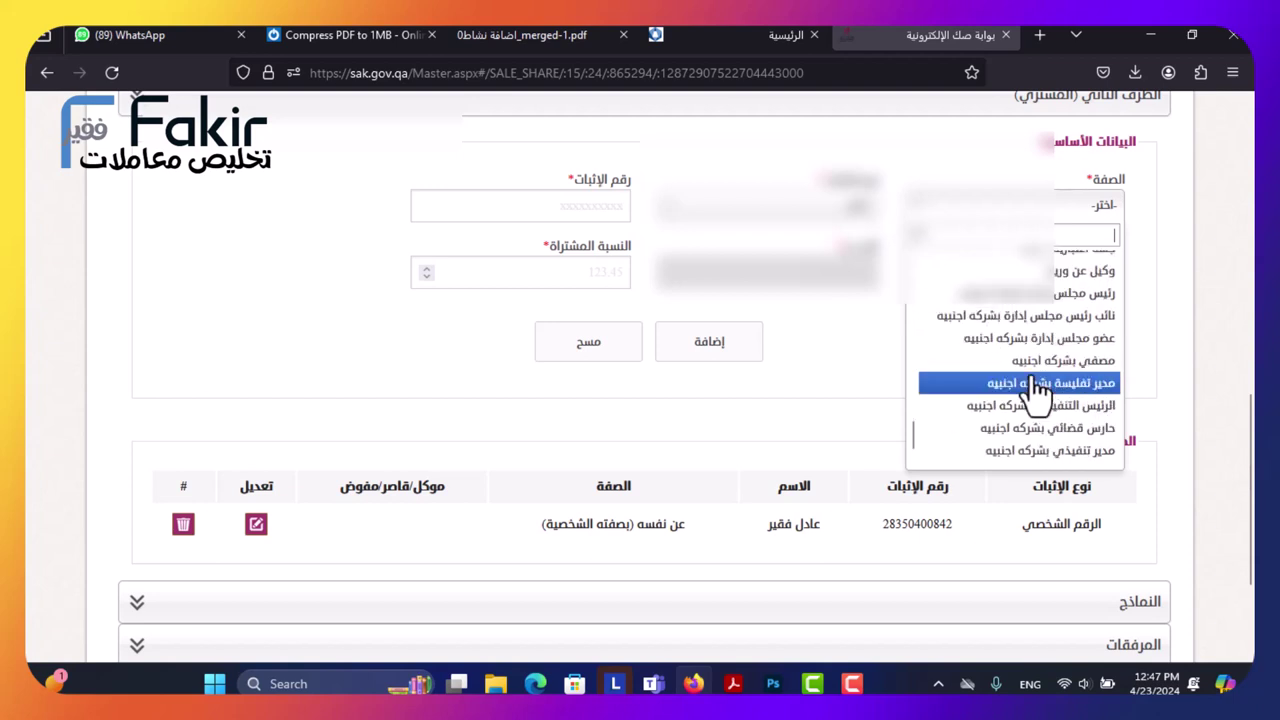
scroll(1037, 392, "down", 1)
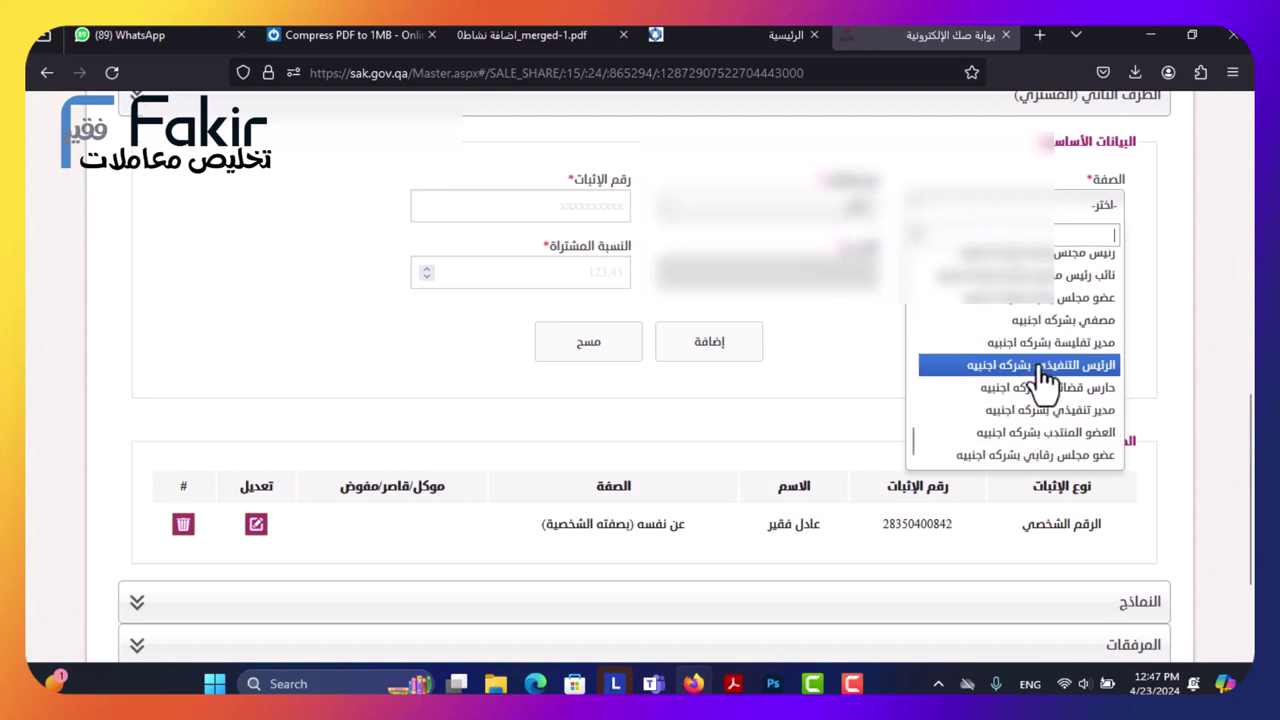
scroll(1040, 392, "down", 4)
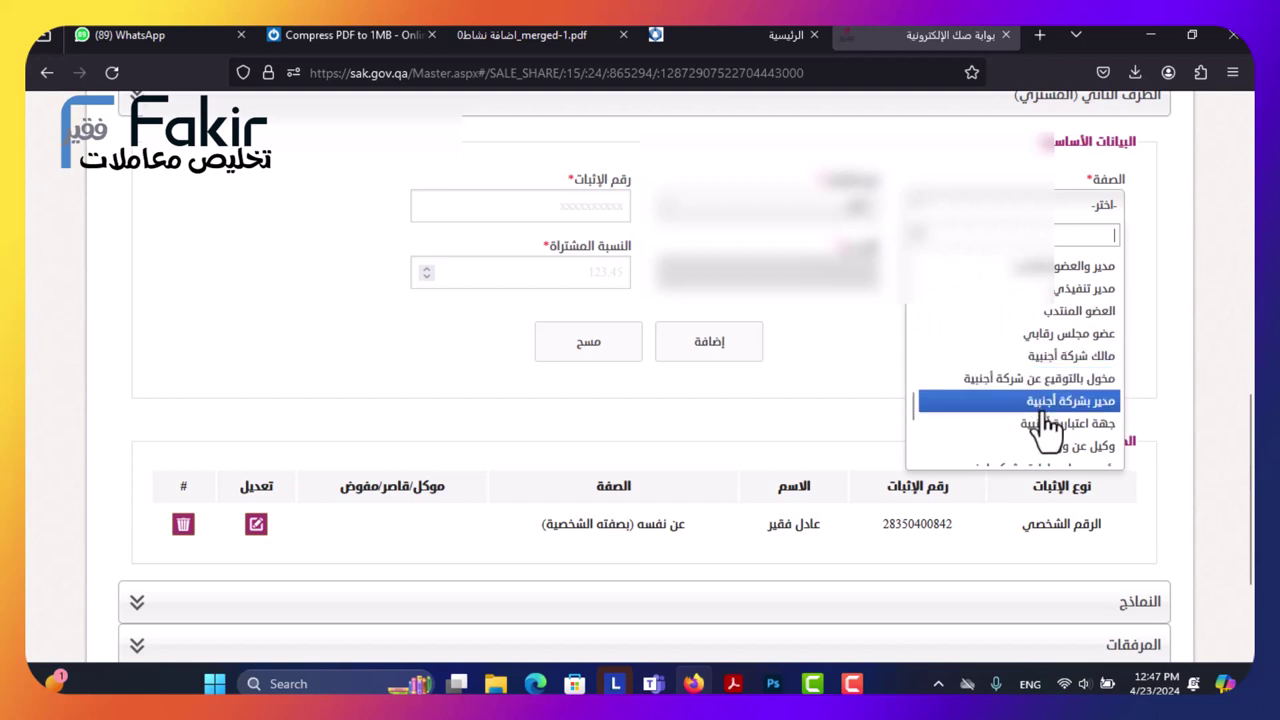
scroll(1040, 385, "down", 2)
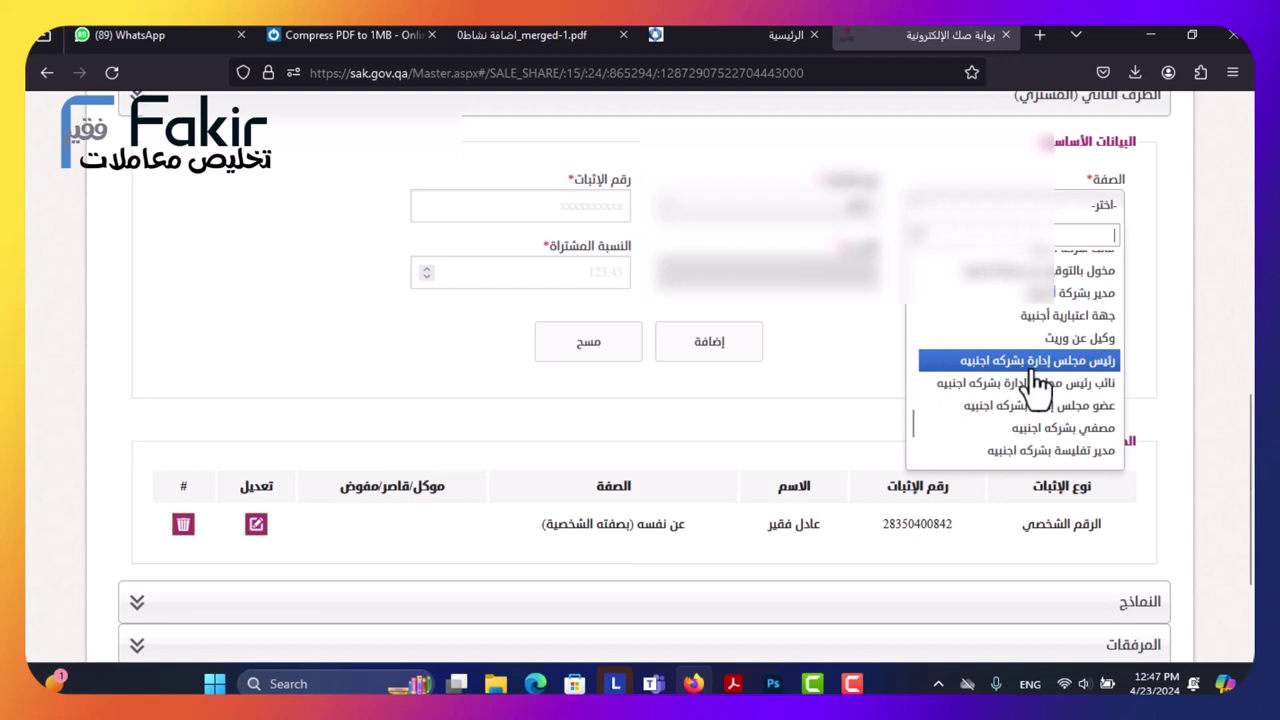
scroll(1038, 388, "down", 3)
scroll(1035, 385, "down", 1)
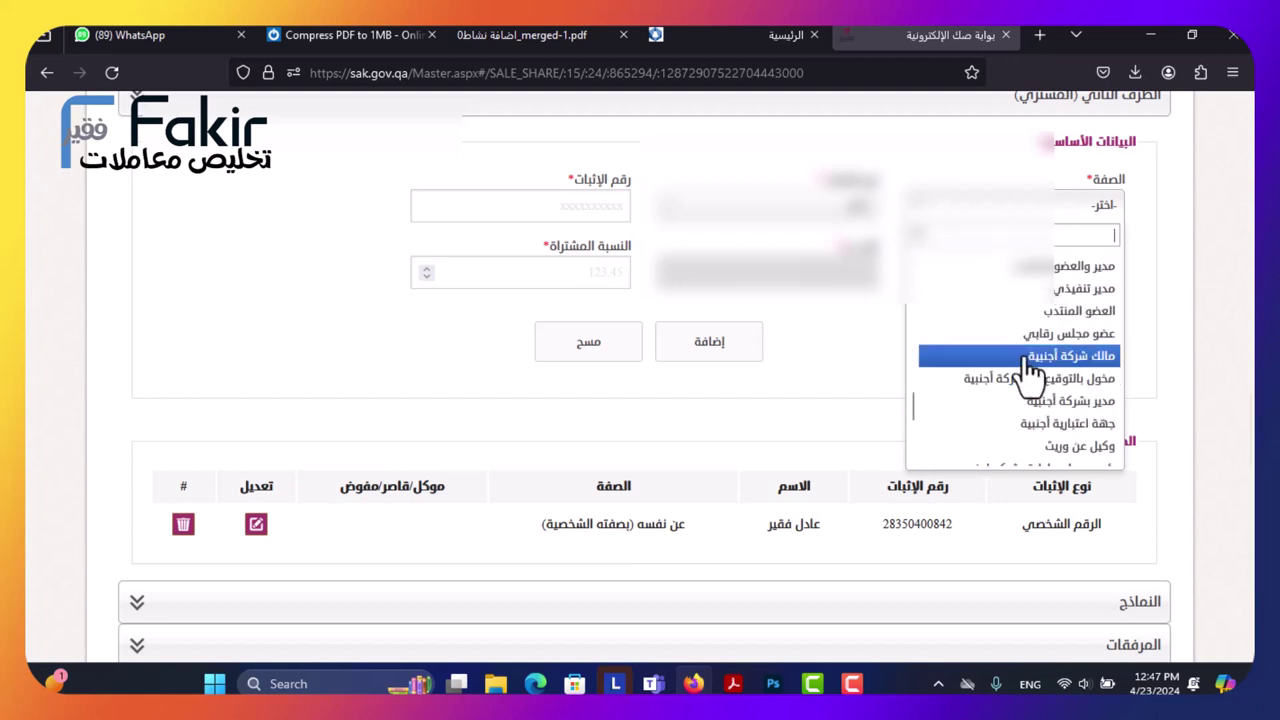
scroll(1025, 330, "up", 6)
scroll(1022, 360, "down", 2)
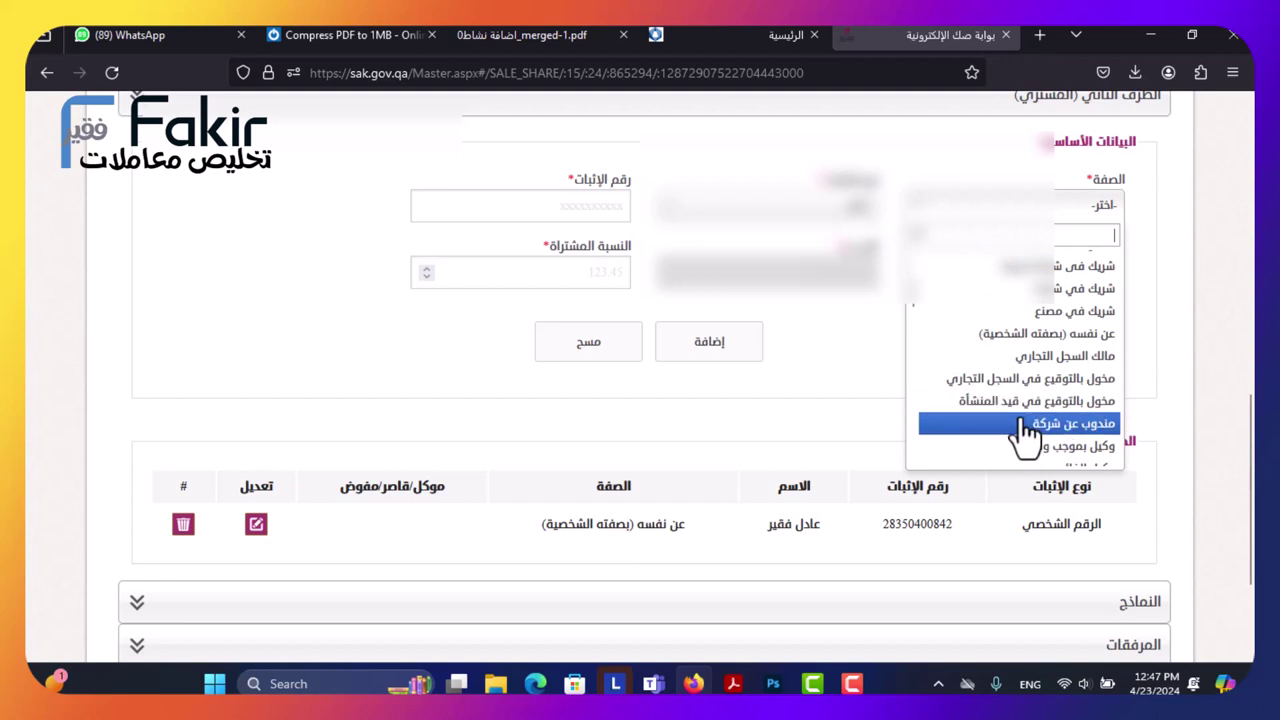
scroll(1025, 425, "down", 2)
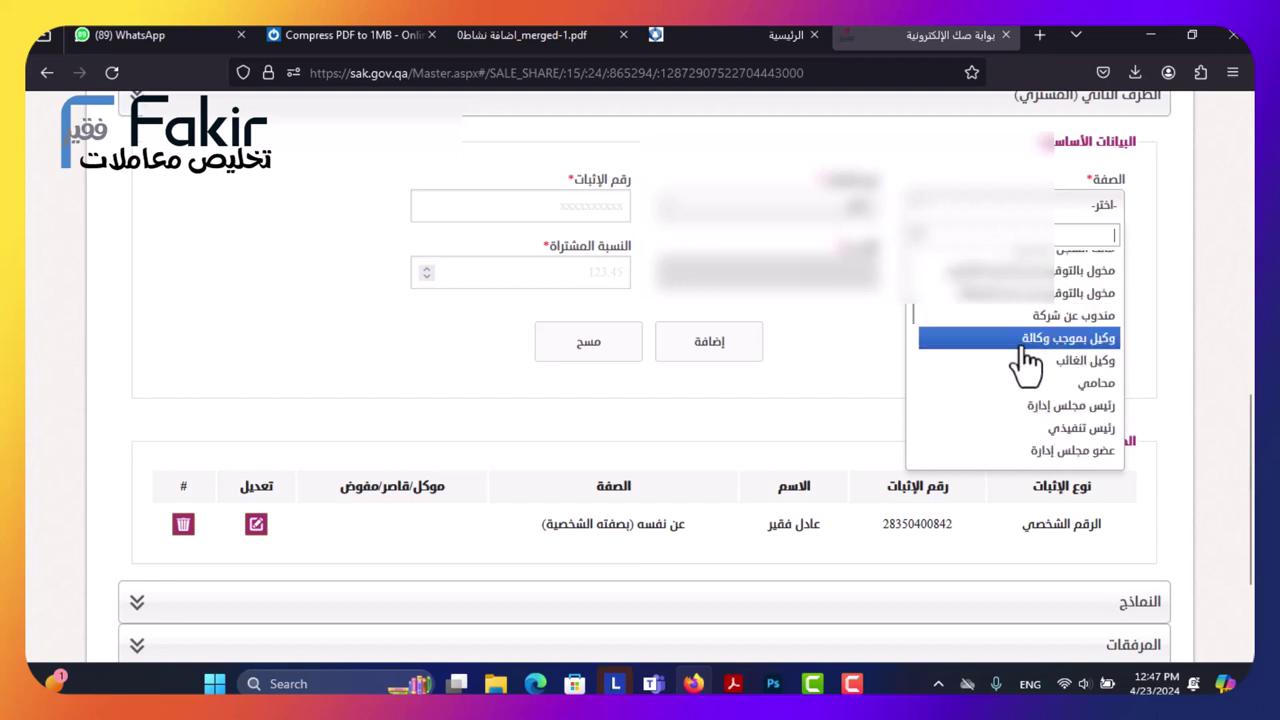
left_click(1026, 345)
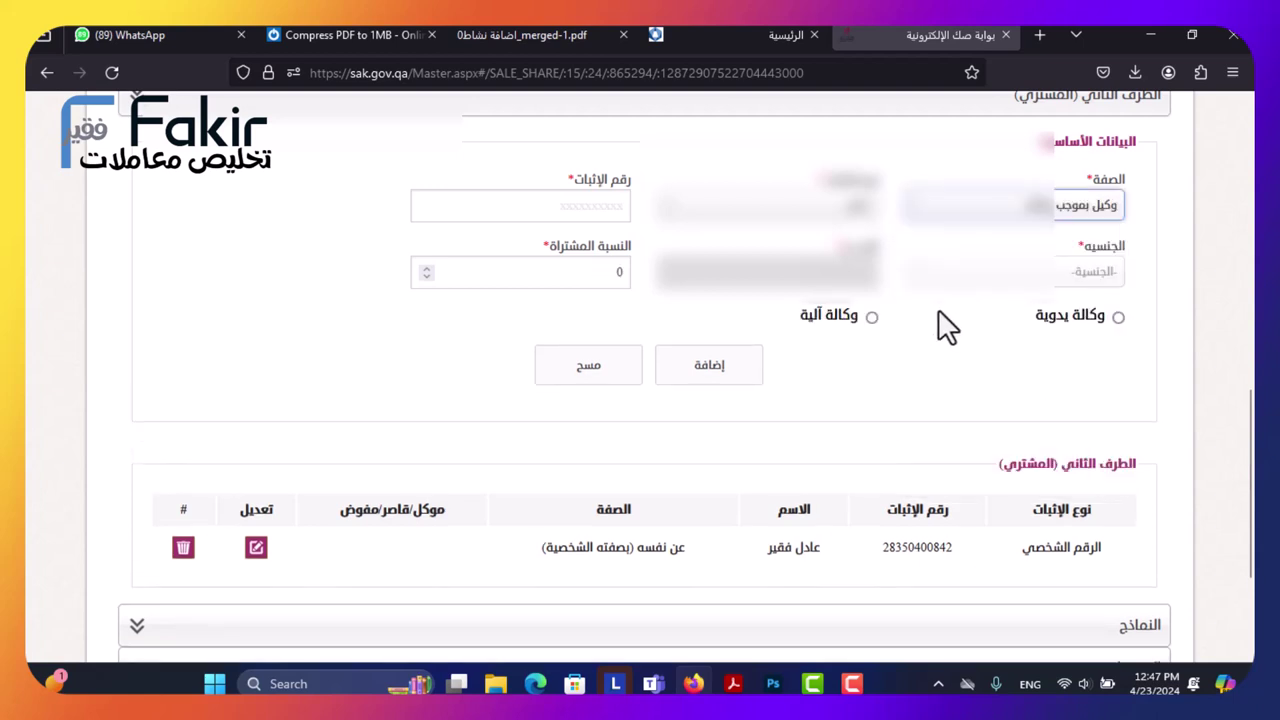
Choose the agent's proof-of-identity type and enter the agent's personal ID number.
left_click(597, 204)
left_click(768, 208)
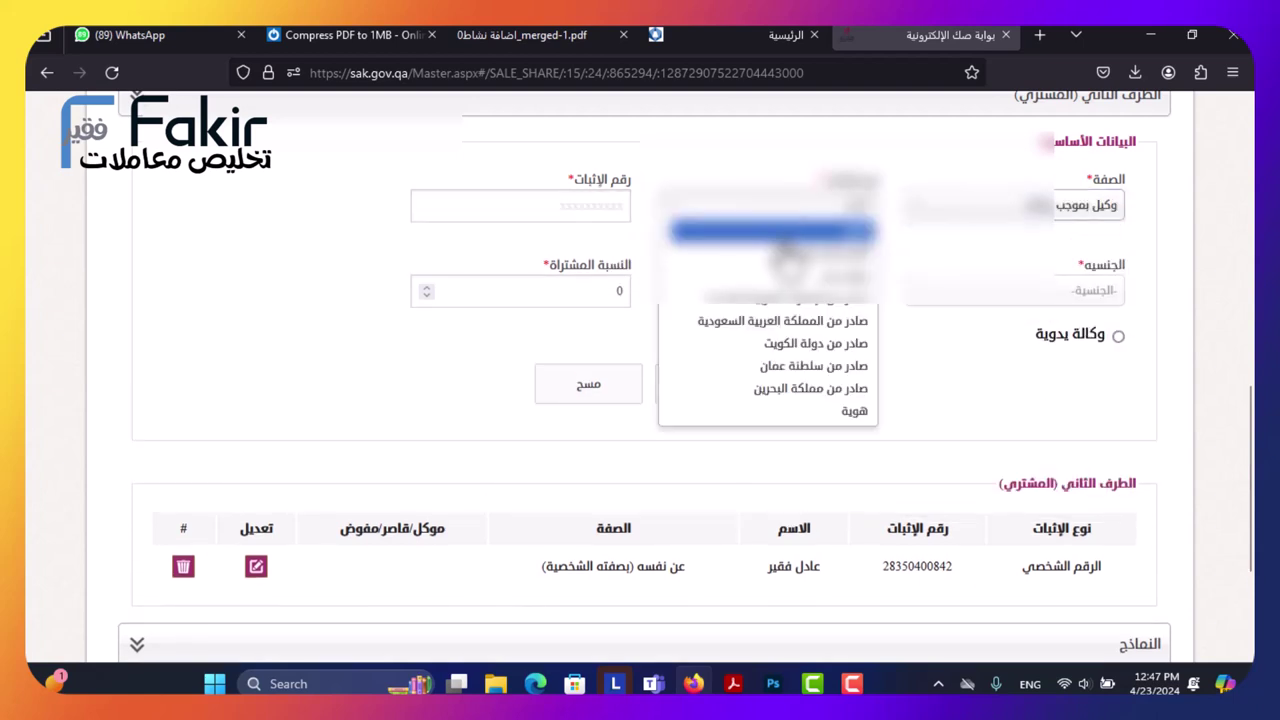
left_click(798, 295)
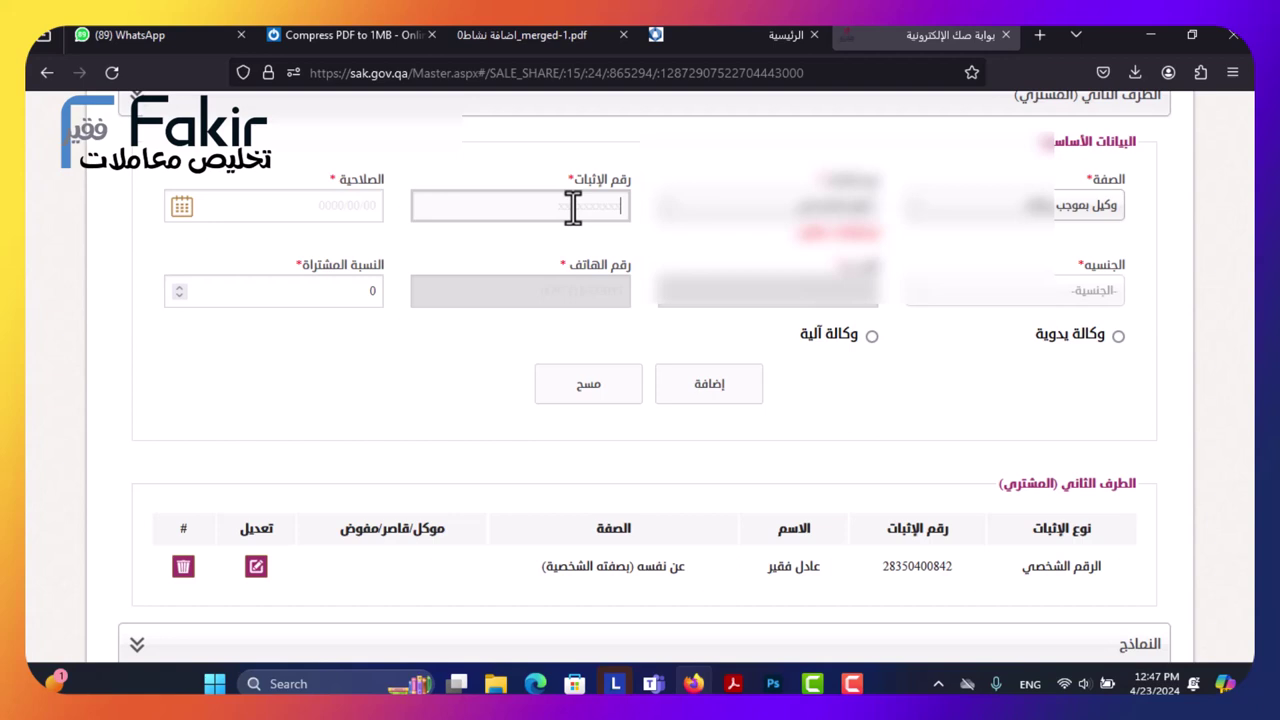
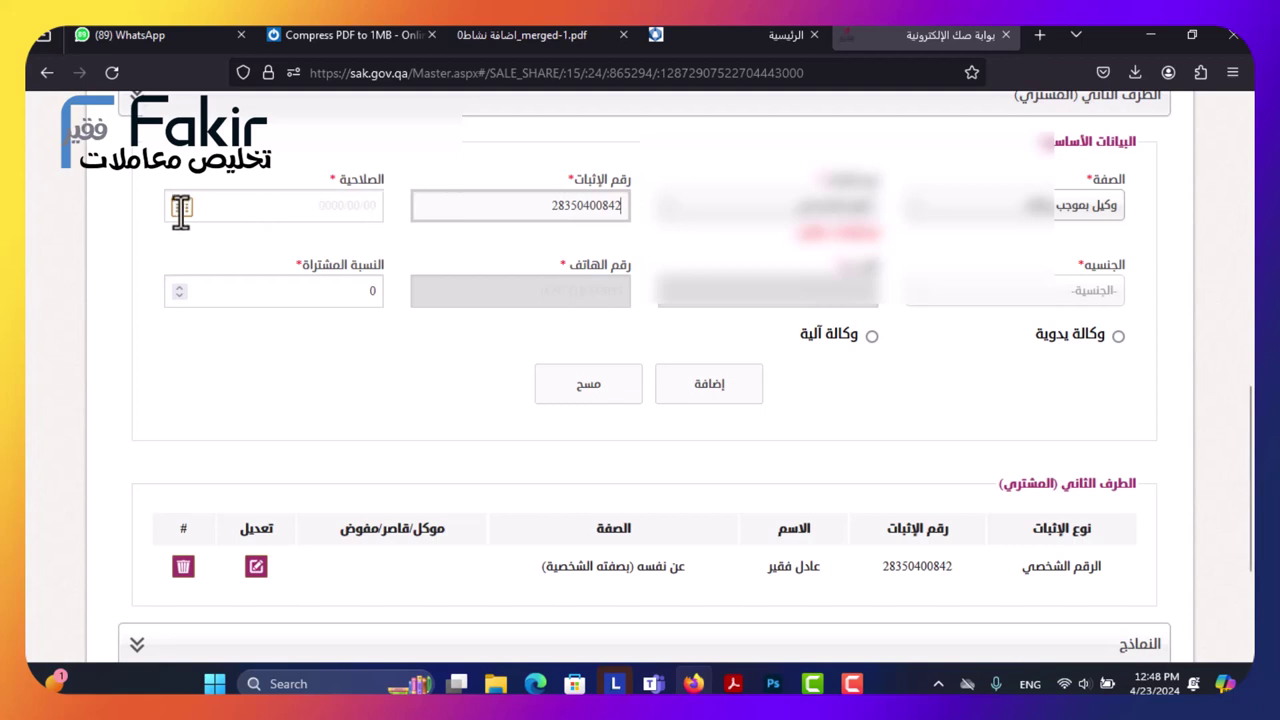
Set the agent's ID expiry date to 05/02/2025.
left_click(181, 209)
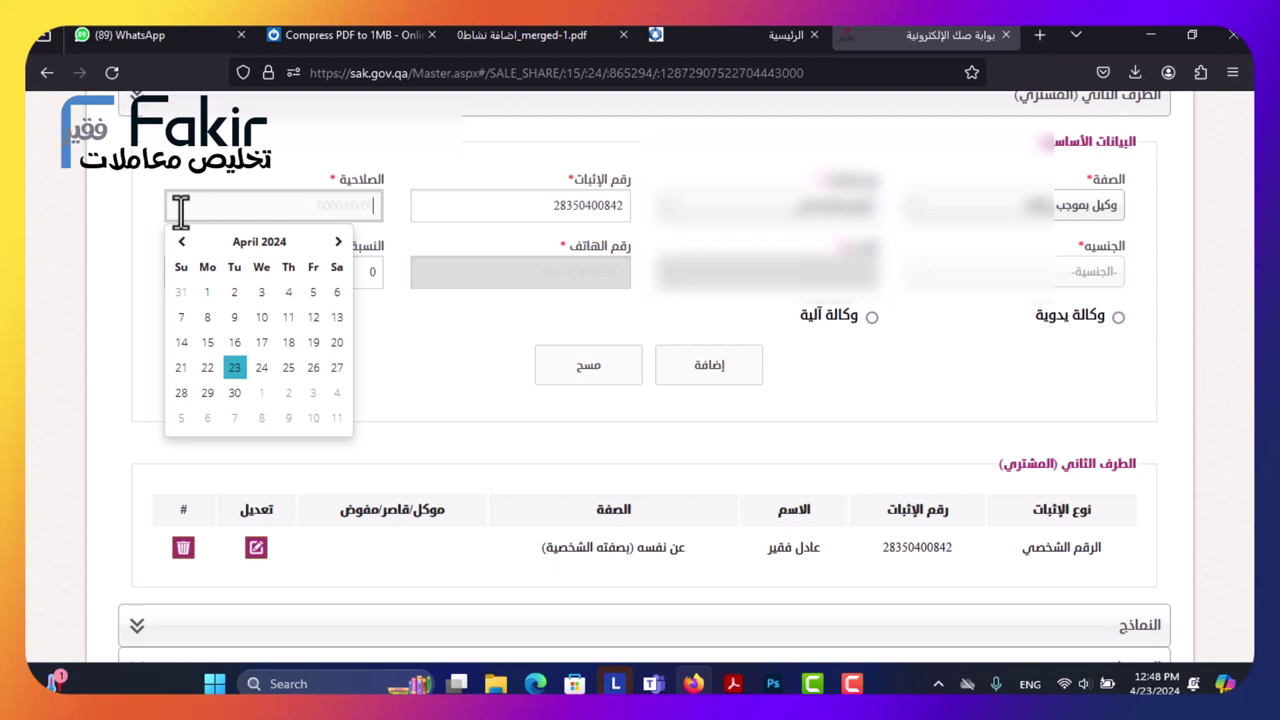
left_click(286, 243)
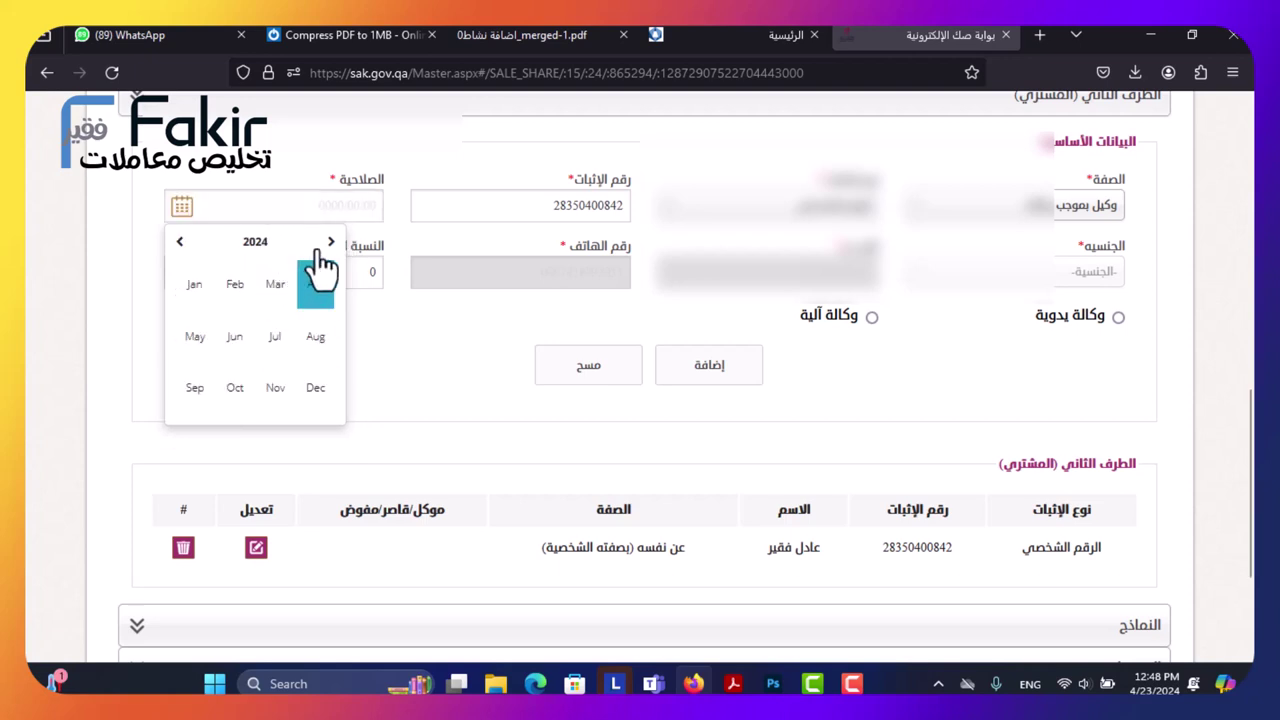
left_click(300, 243)
left_click(275, 336)
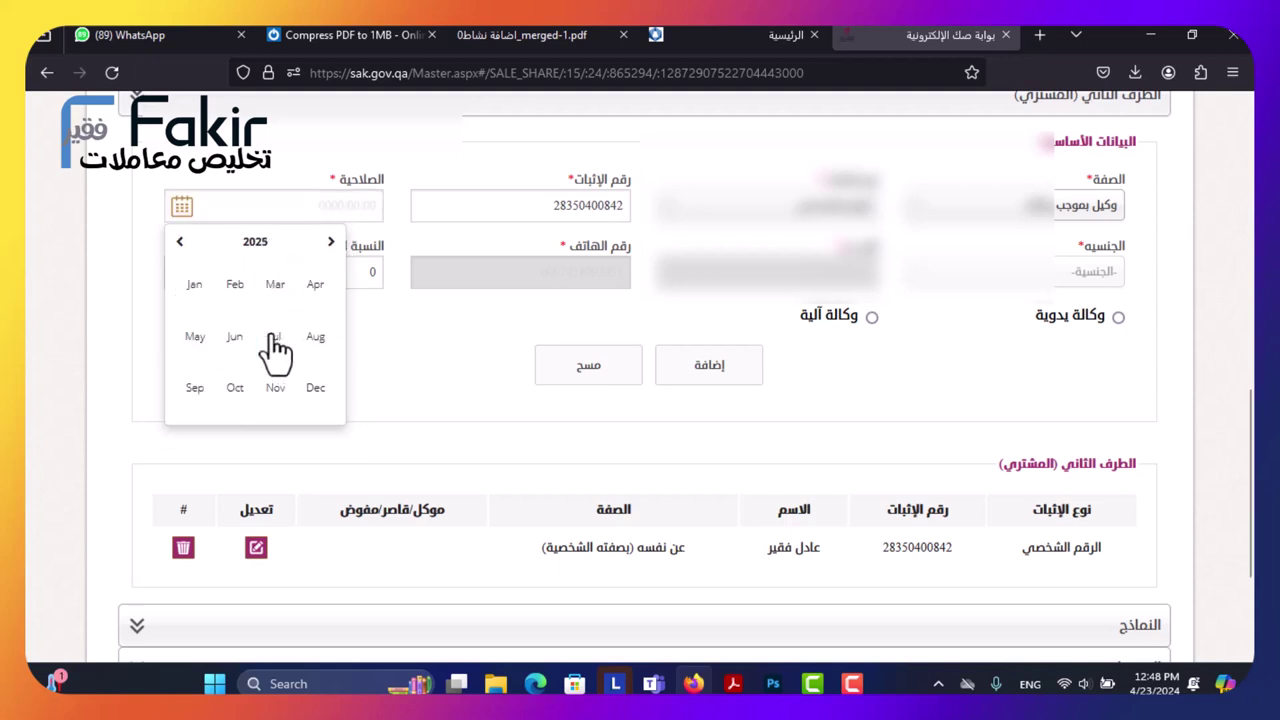
left_click(240, 290)
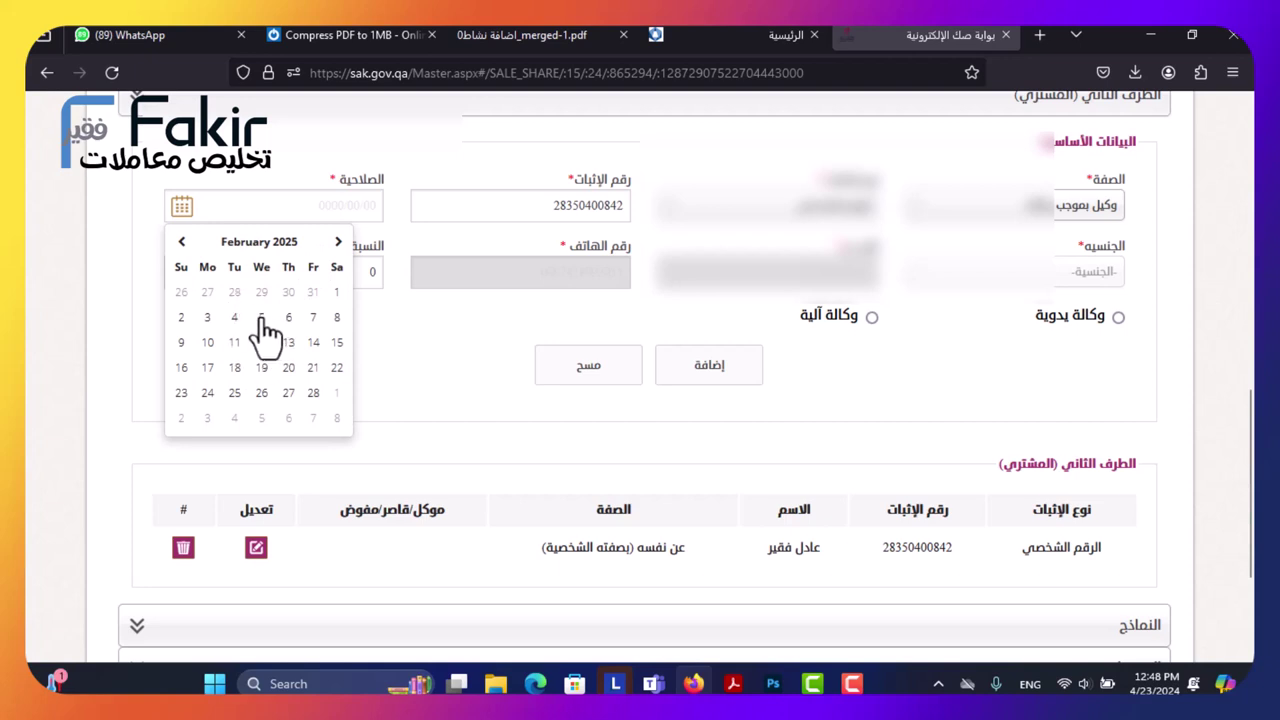
left_click(261, 318)
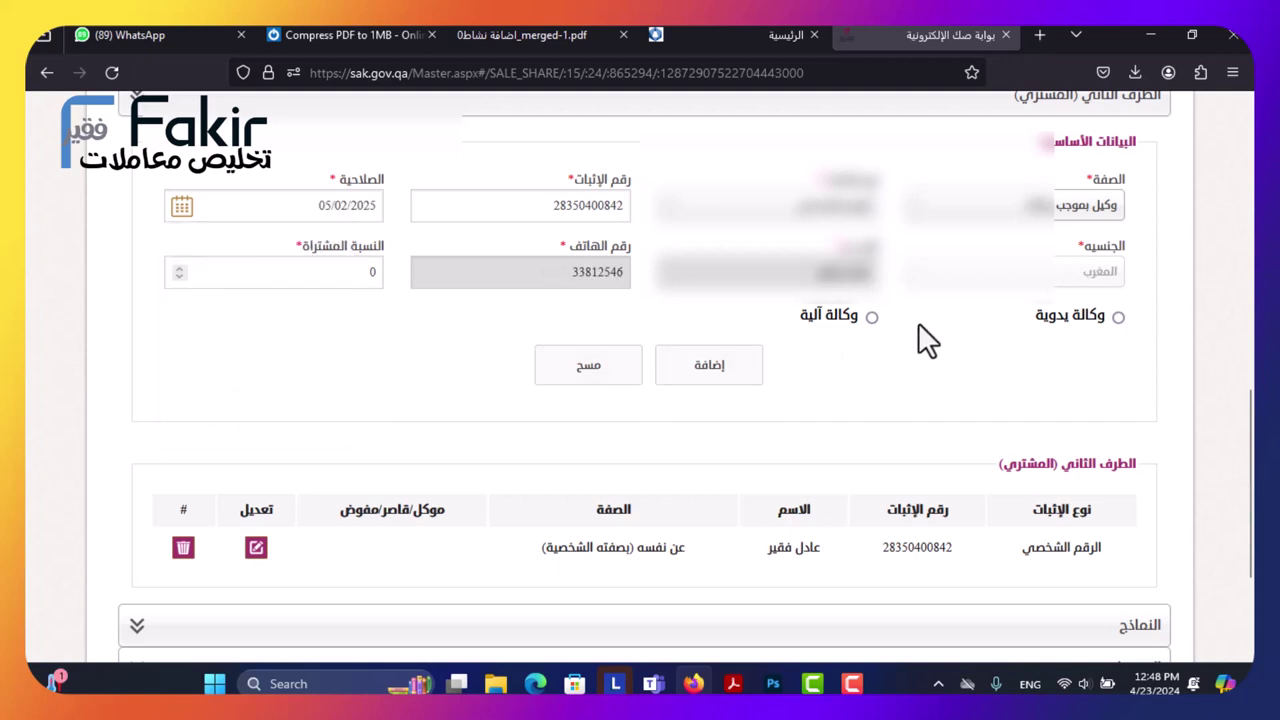
Mark the power of attorney as وكالة آلية, enter its number and a 15% share, then submit.
left_click(1118, 317)
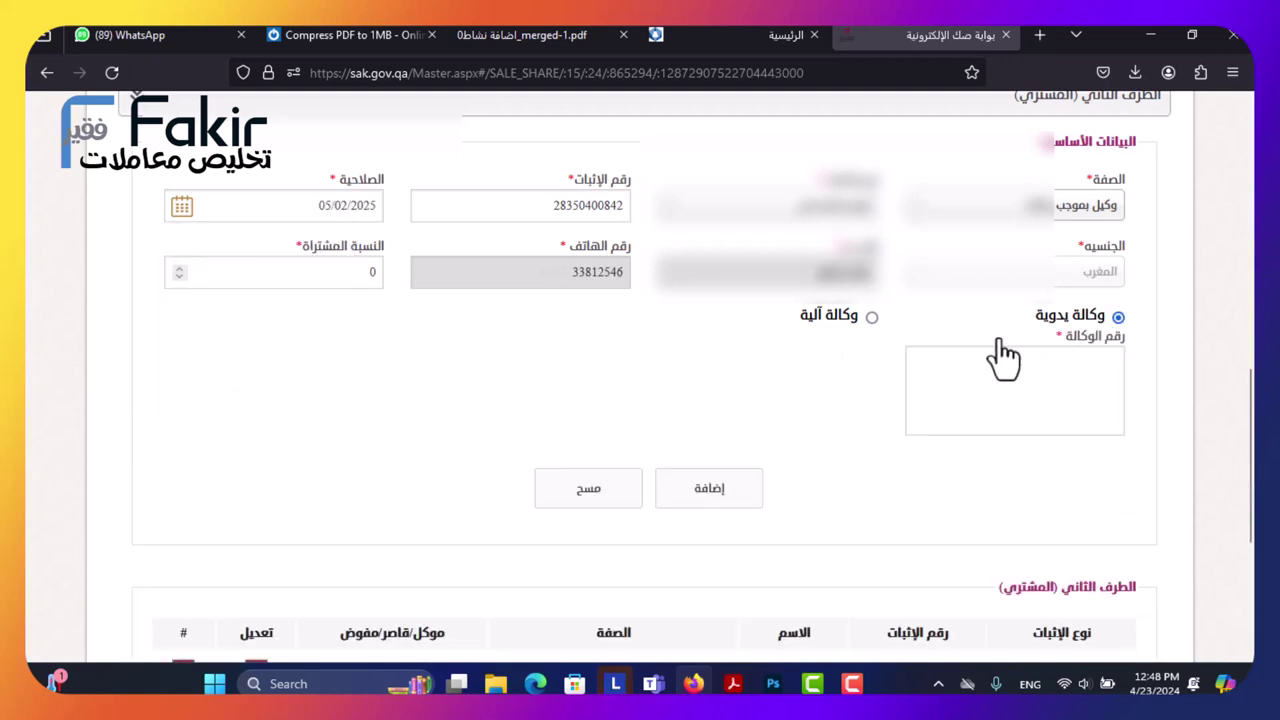
left_click(872, 318)
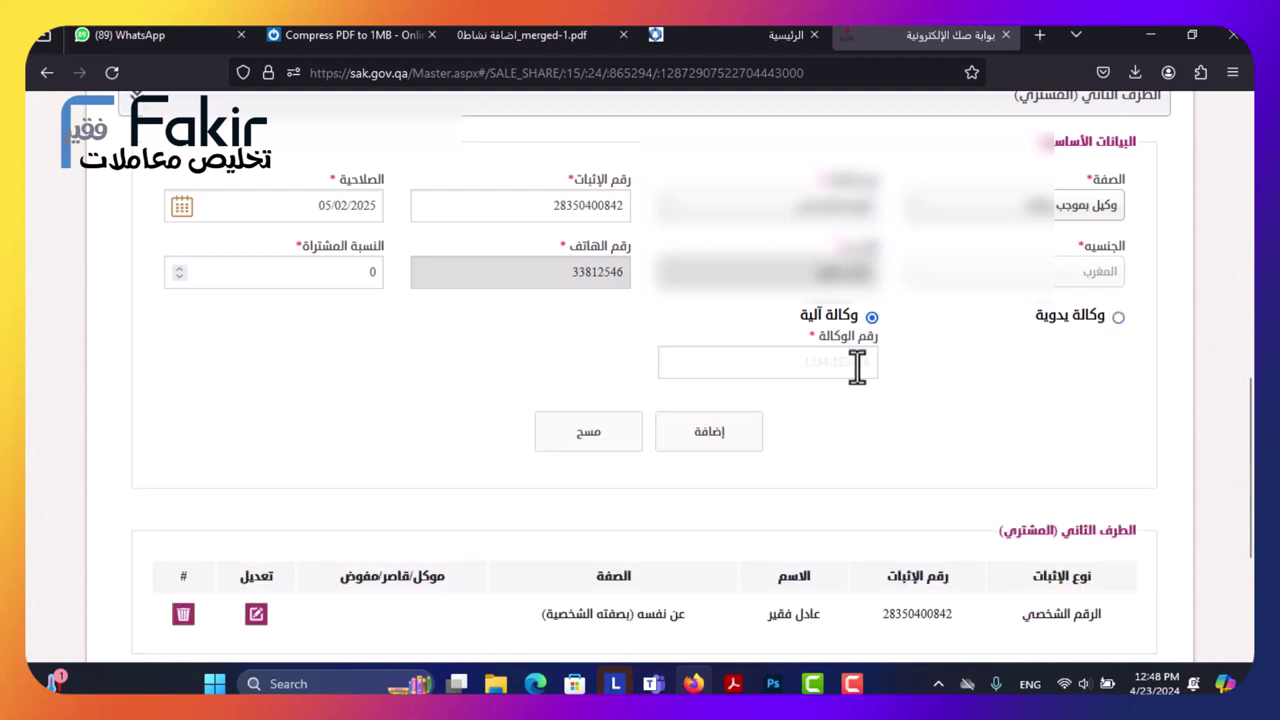
left_click(762, 362)
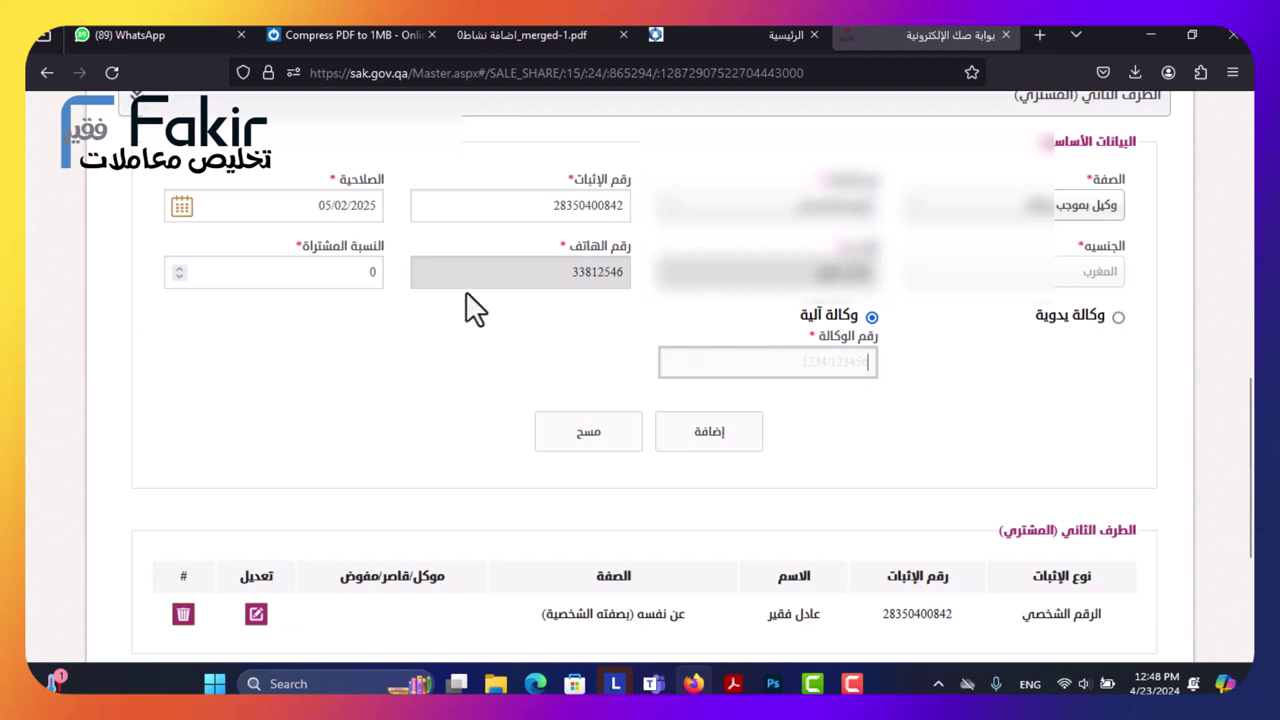
left_click(315, 271)
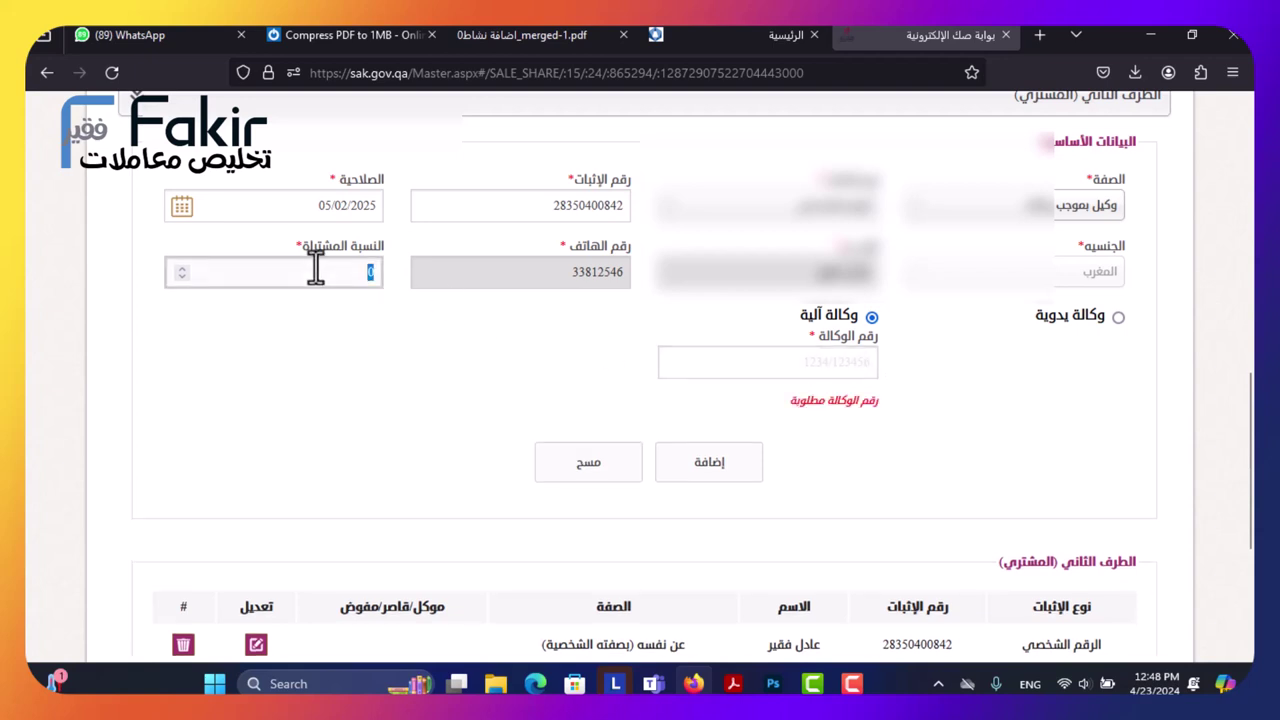
type("15")
left_click(706, 370)
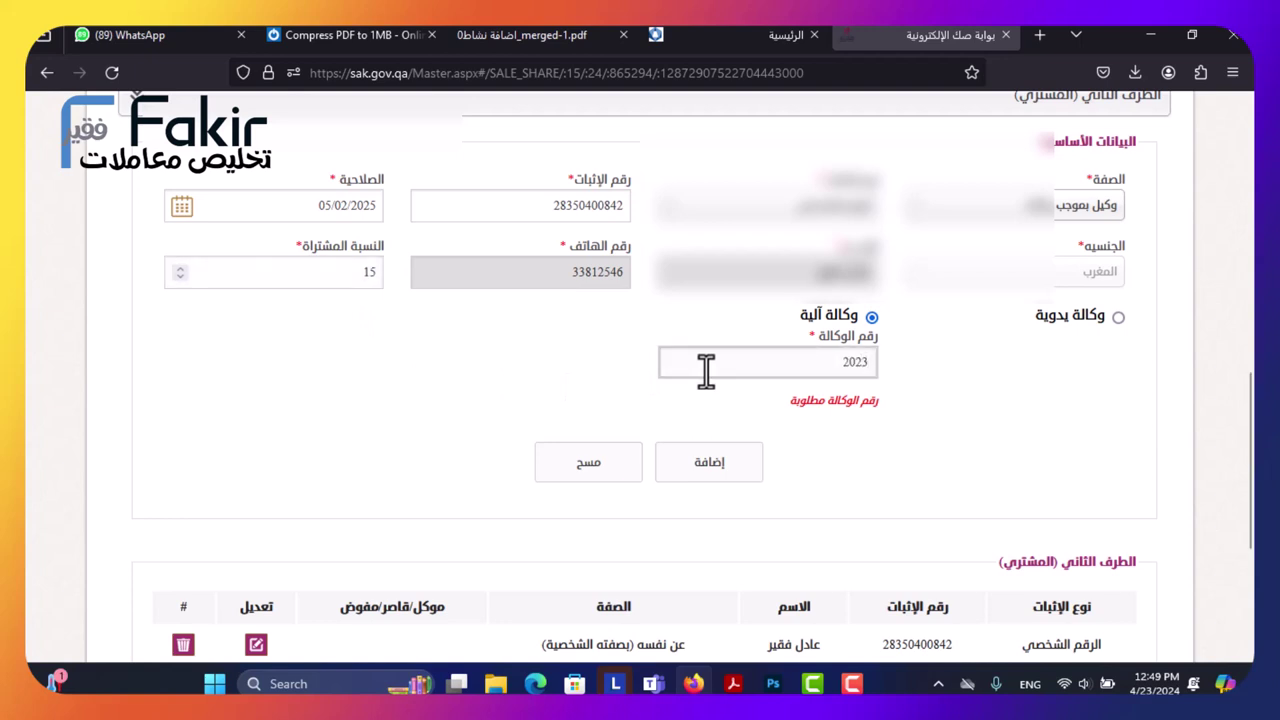
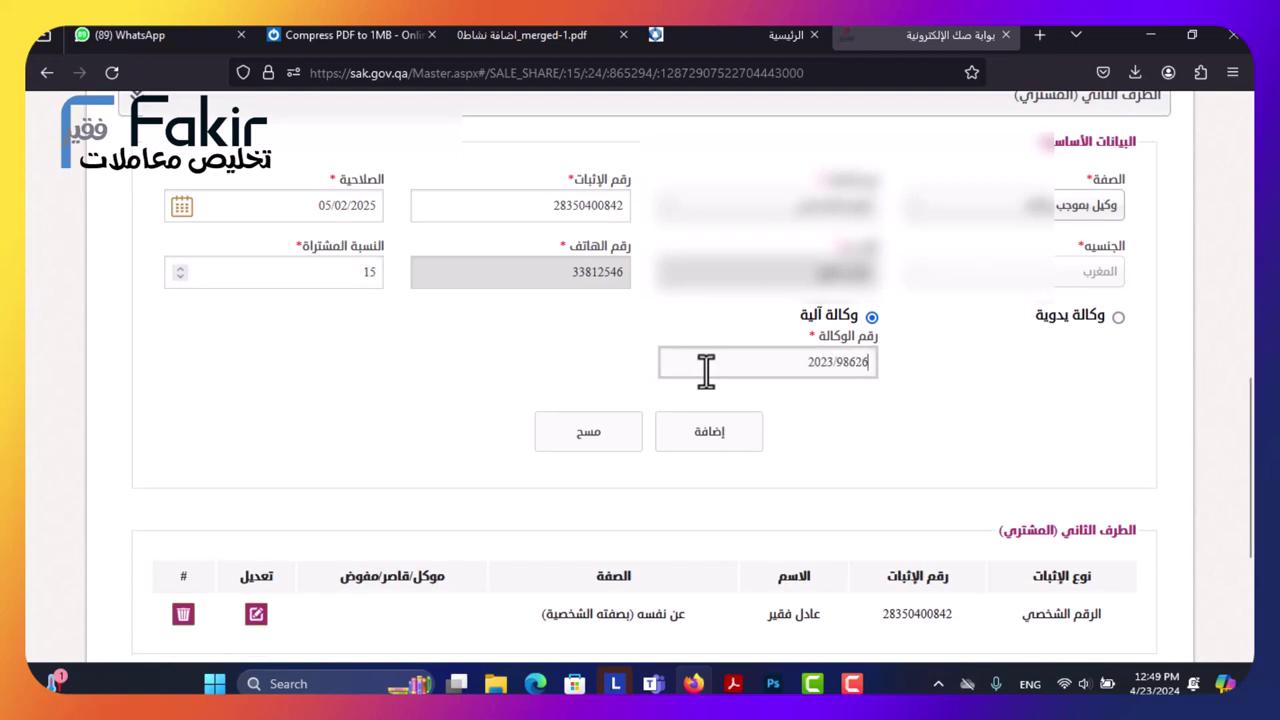
left_click(712, 435)
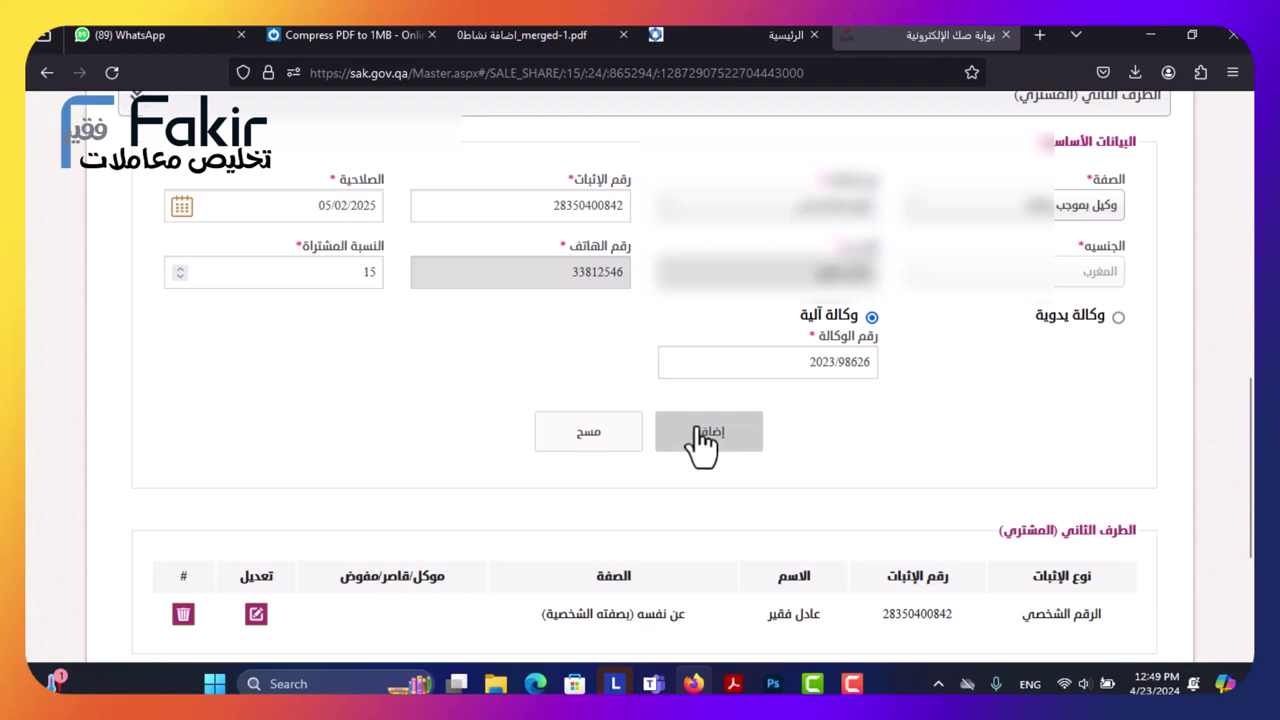
Add the agent, tick the commercial-register owner as principal in الموكلين, and confirm the save.
scroll(737, 365, "down", 3)
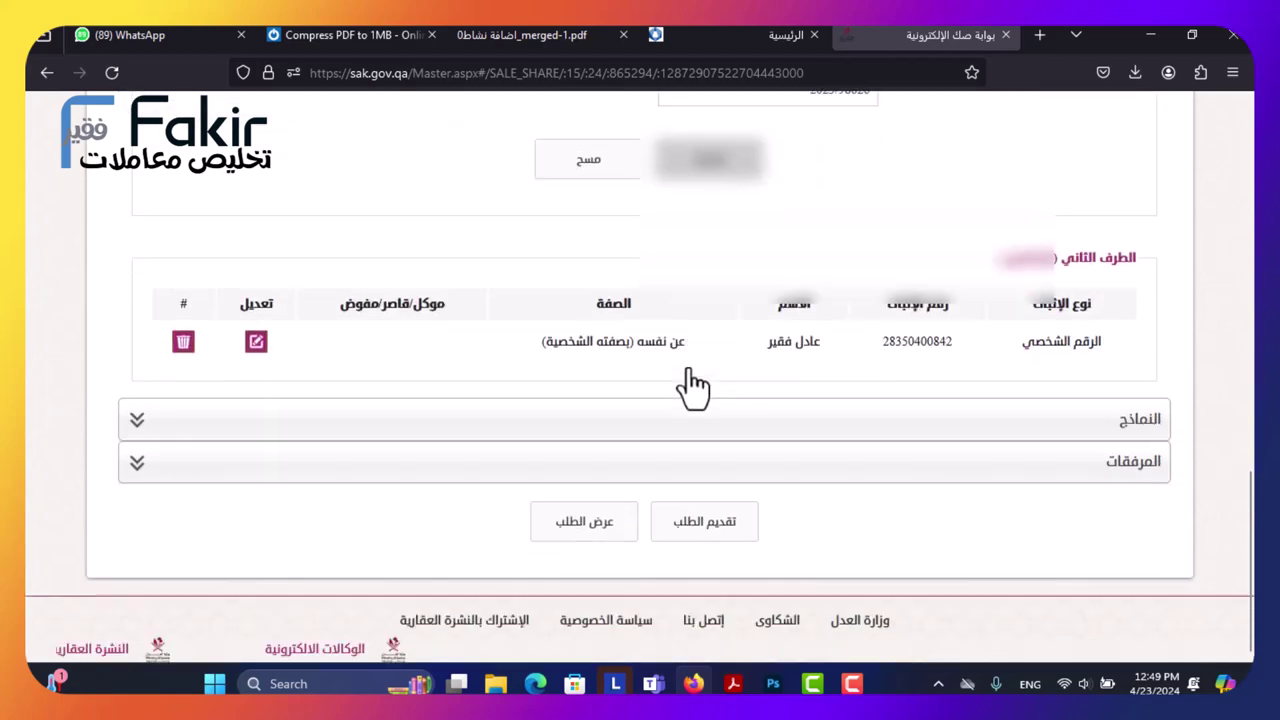
scroll(694, 380, "up", 5)
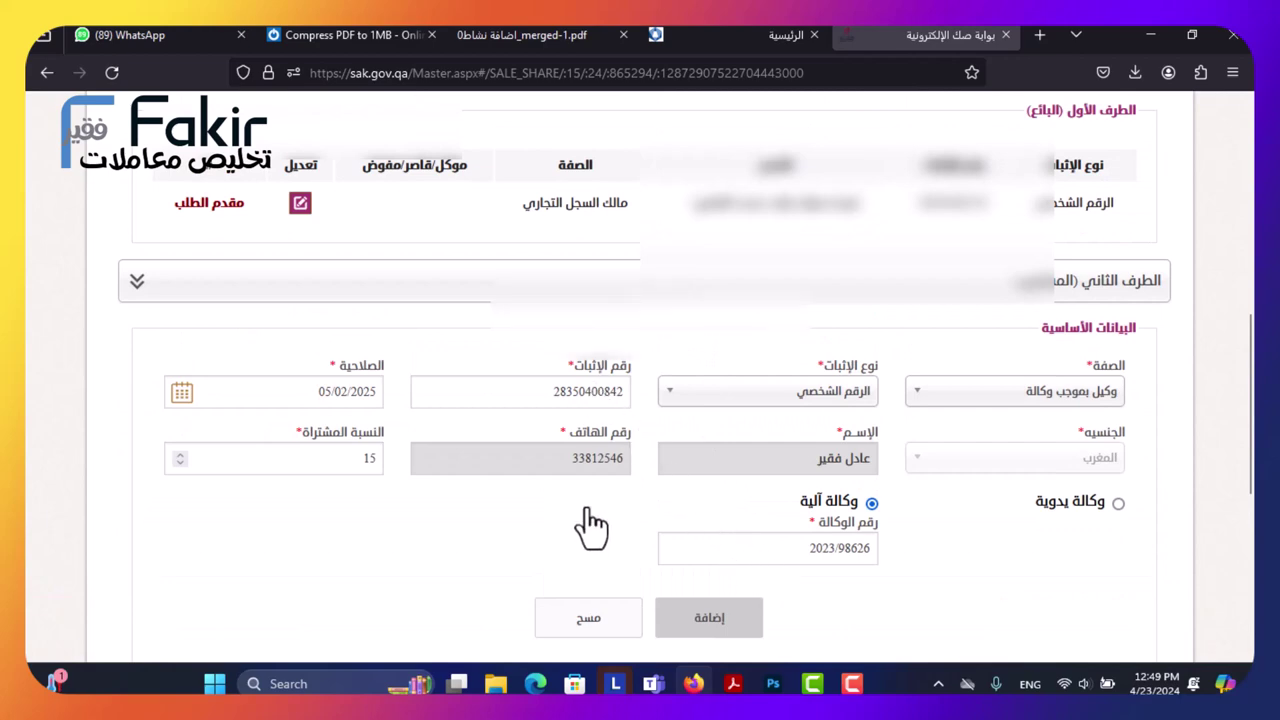
scroll(585, 520, "down", 3)
left_click(656, 355)
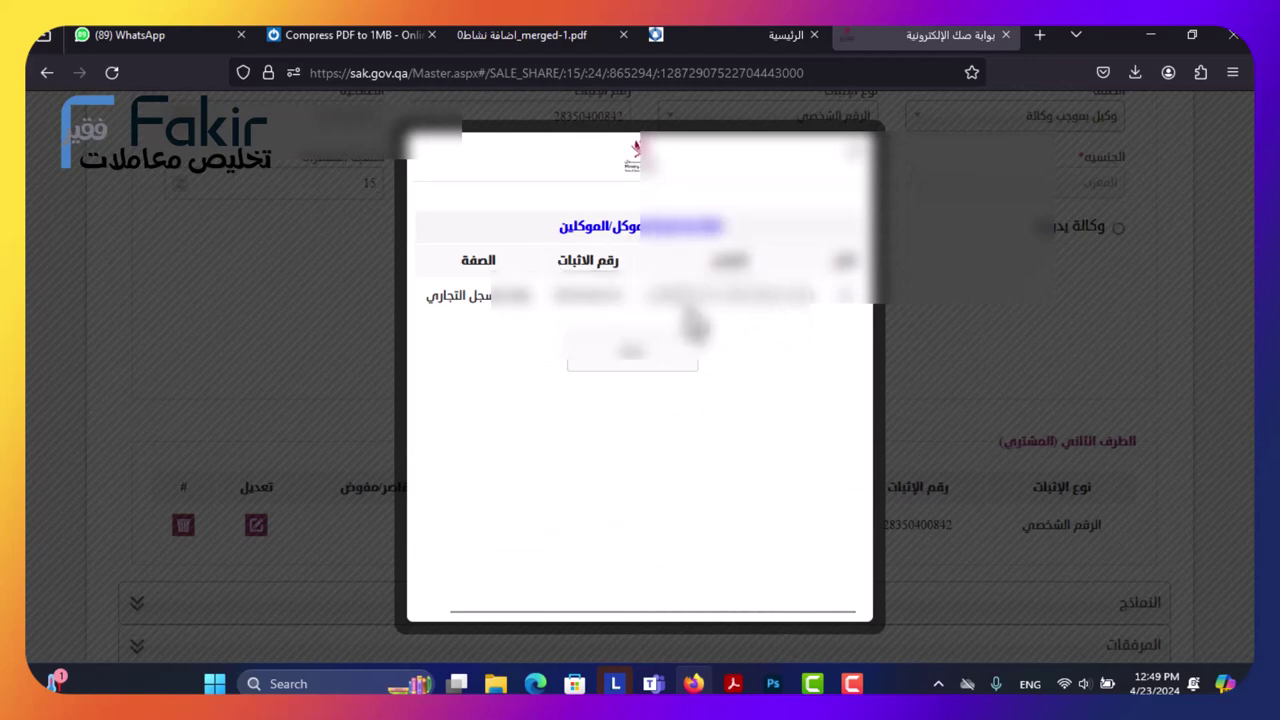
left_click(845, 296)
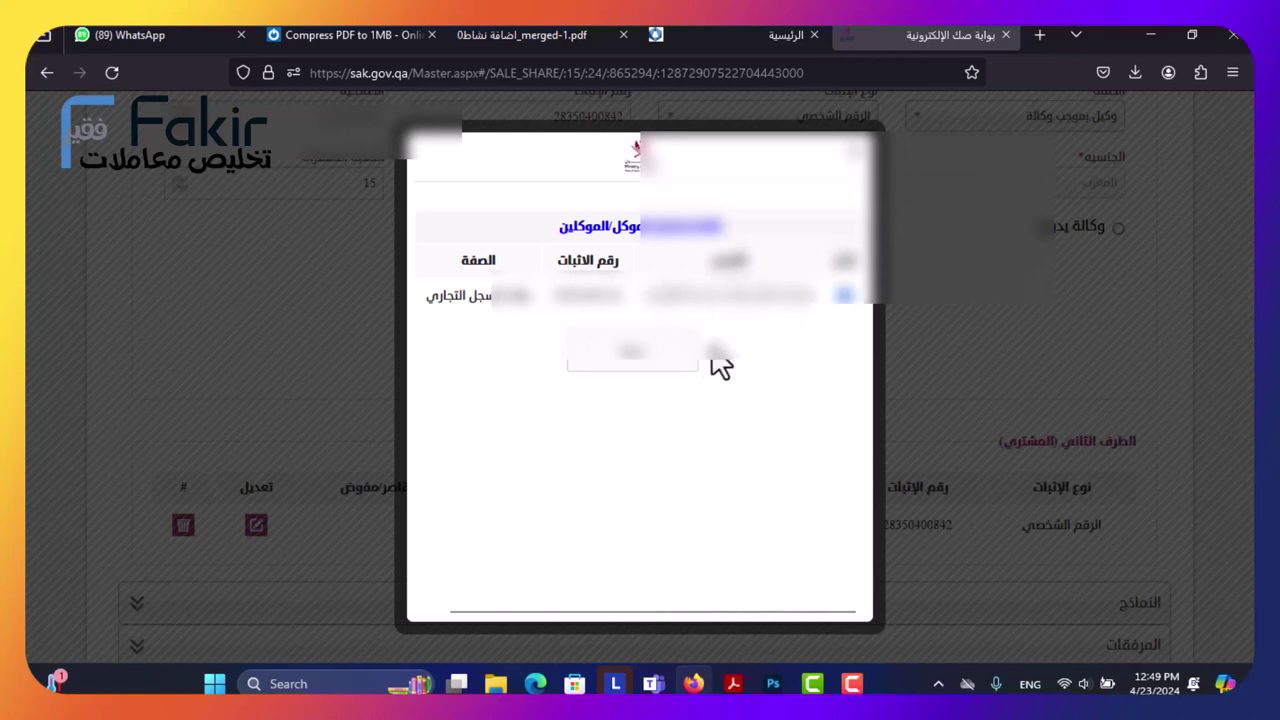
left_click(650, 362)
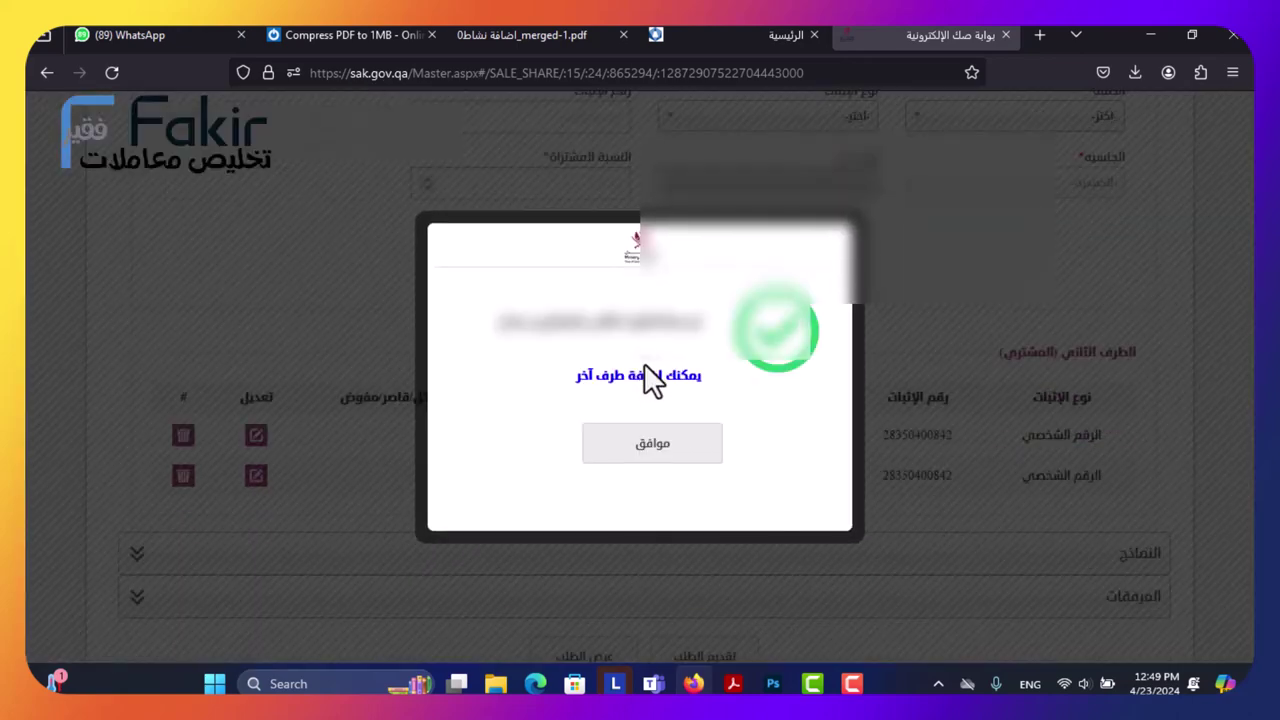
left_click(653, 455)
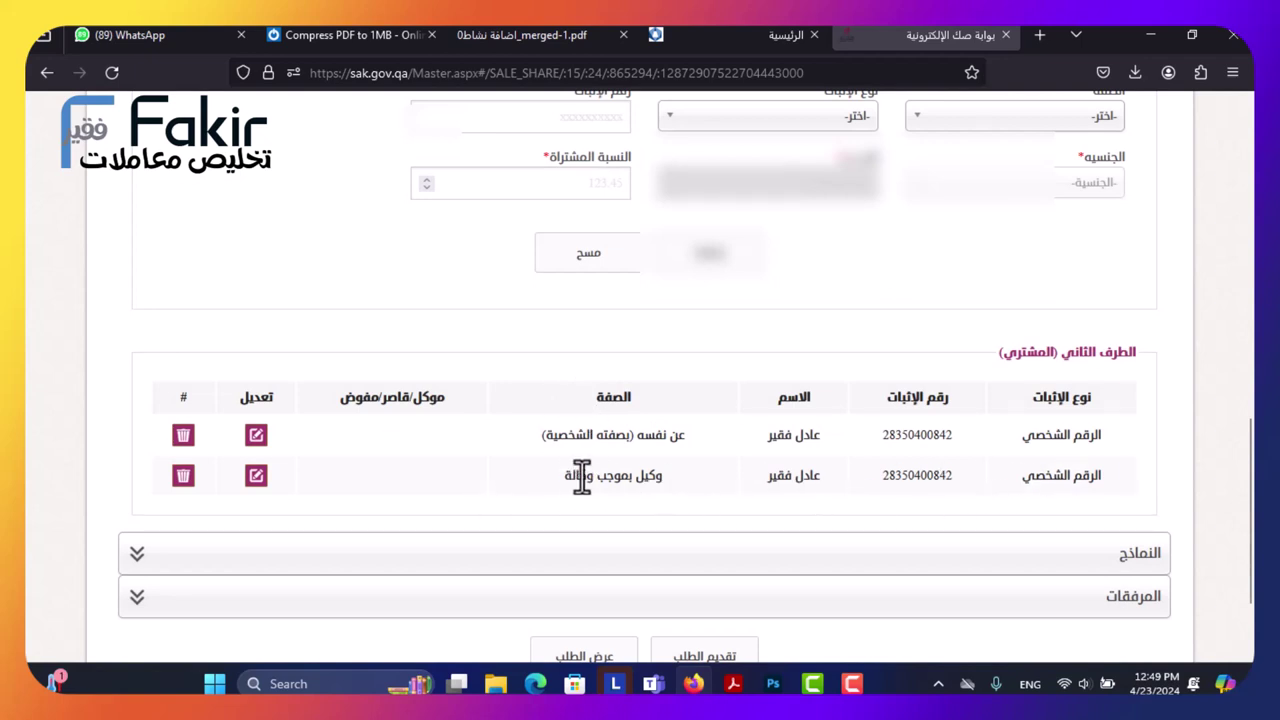
Open and close the party-capacity list twice, leaving the capacity unchanged.
scroll(605, 290, "up", 5)
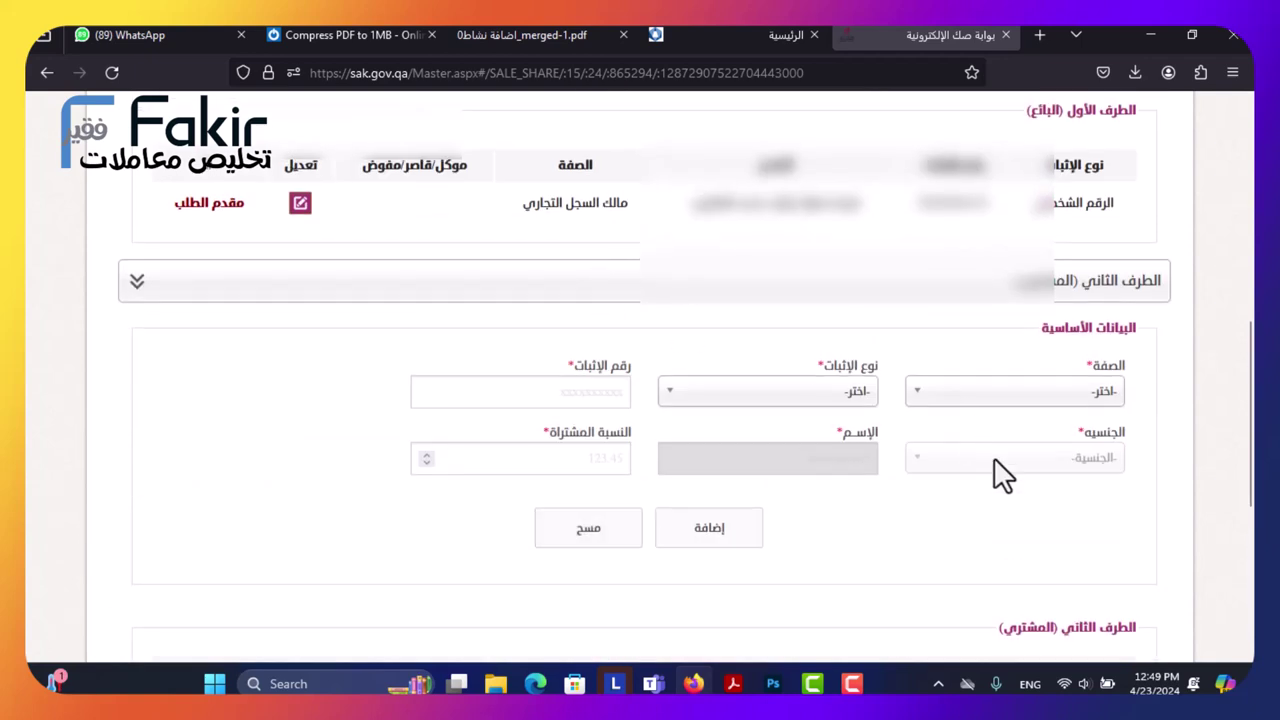
left_click(968, 412)
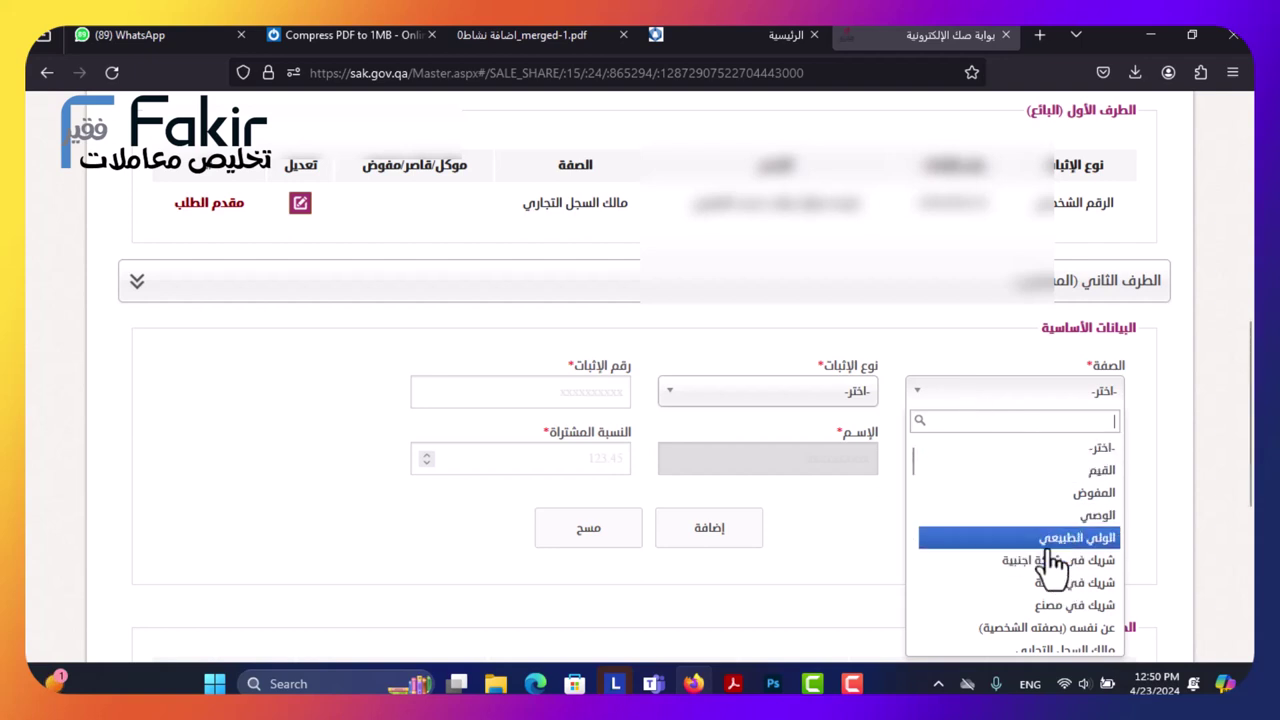
scroll(1051, 563, "down", 2)
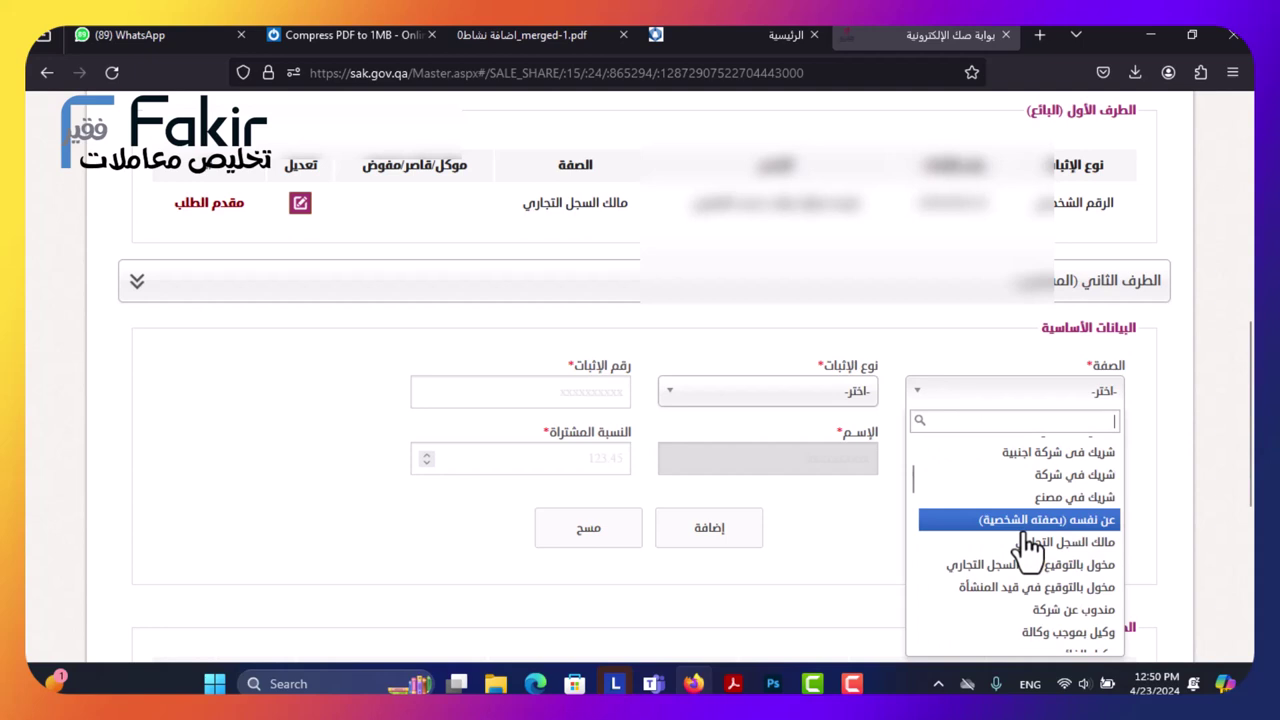
left_click(432, 100)
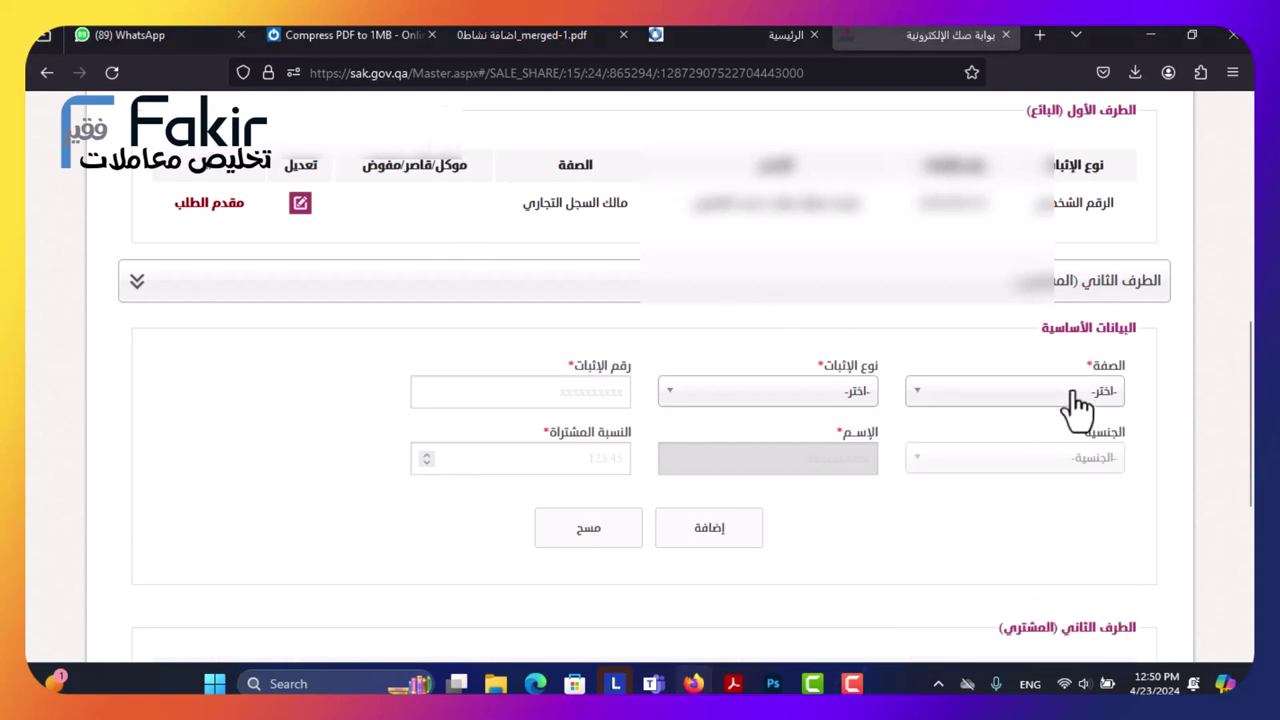
left_click(967, 398)
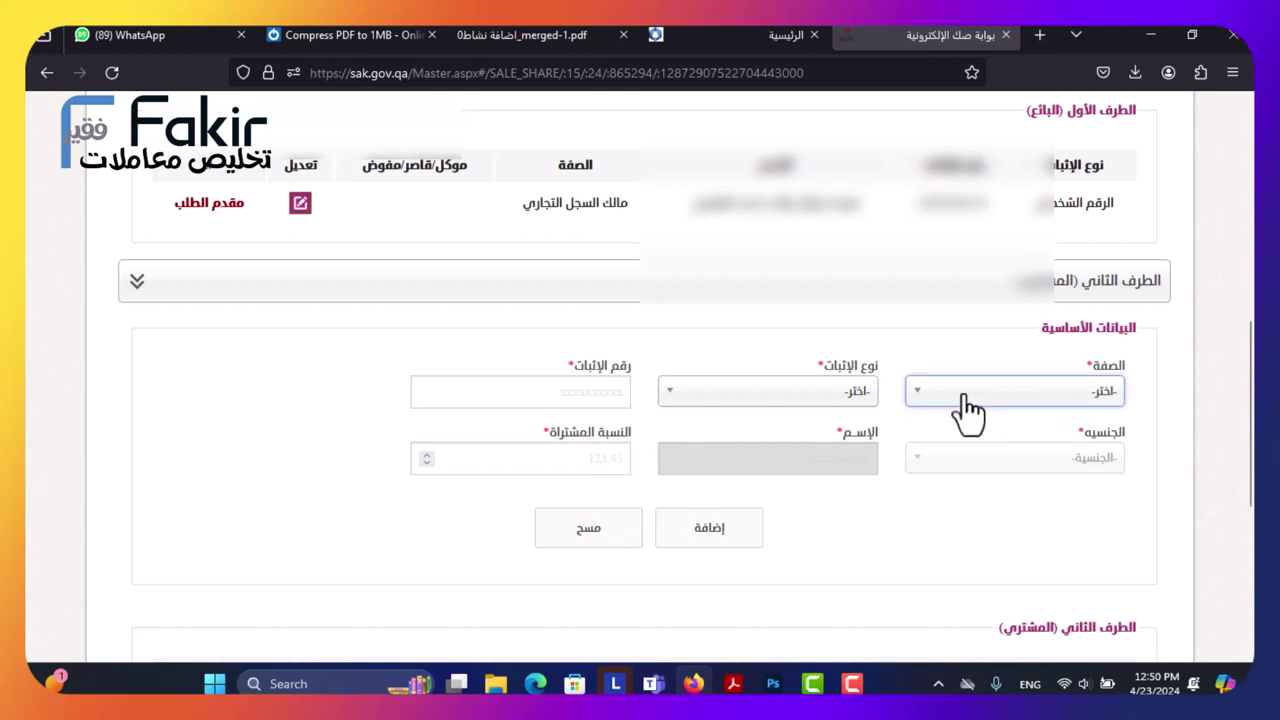
scroll(948, 480, "down", 3)
scroll(948, 480, "up", 4)
left_click(940, 488)
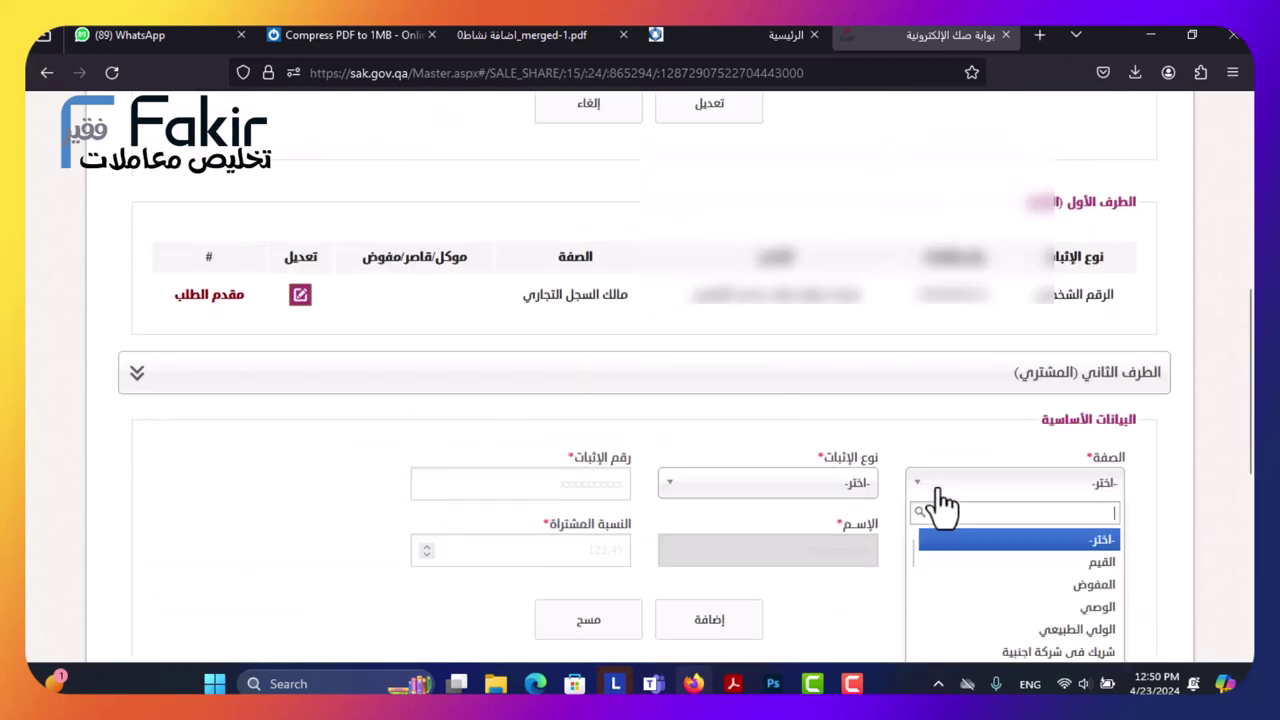
left_click(938, 490)
scroll(418, 562, "down", 4)
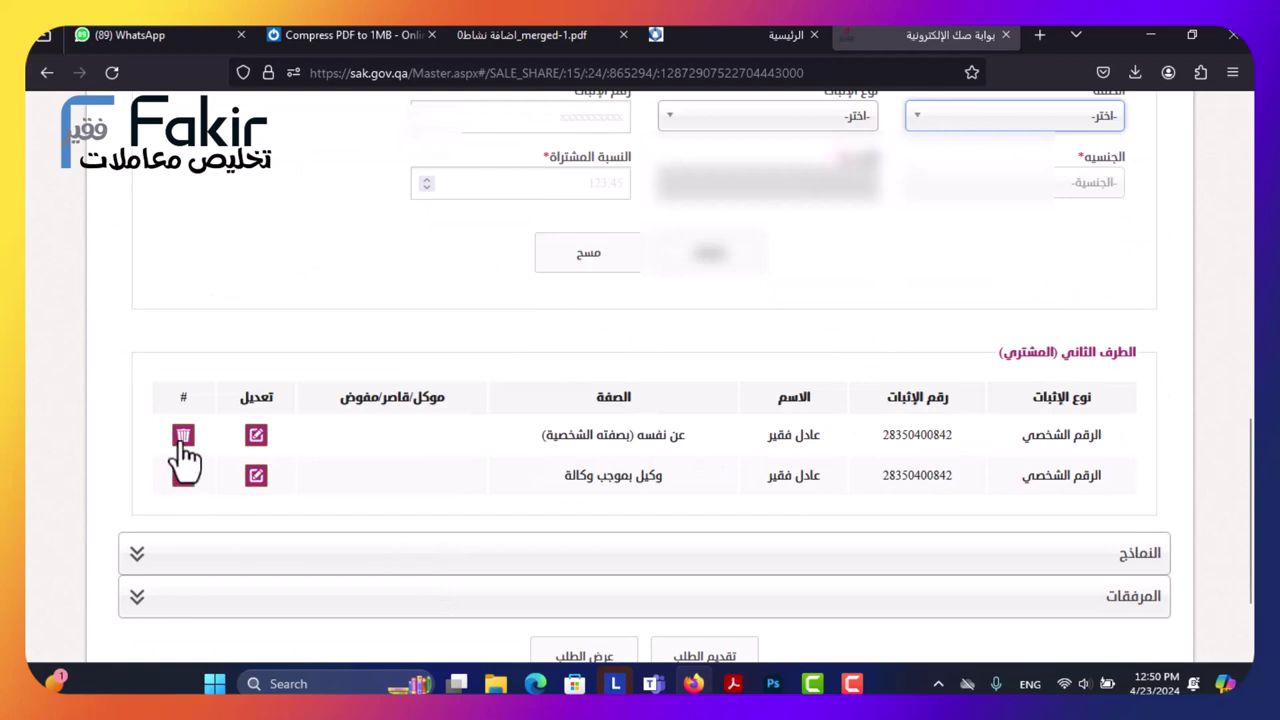
Delete the عن نفسه (بصفته الشخصية) buyer row, confirming with نعم.
left_click(183, 437)
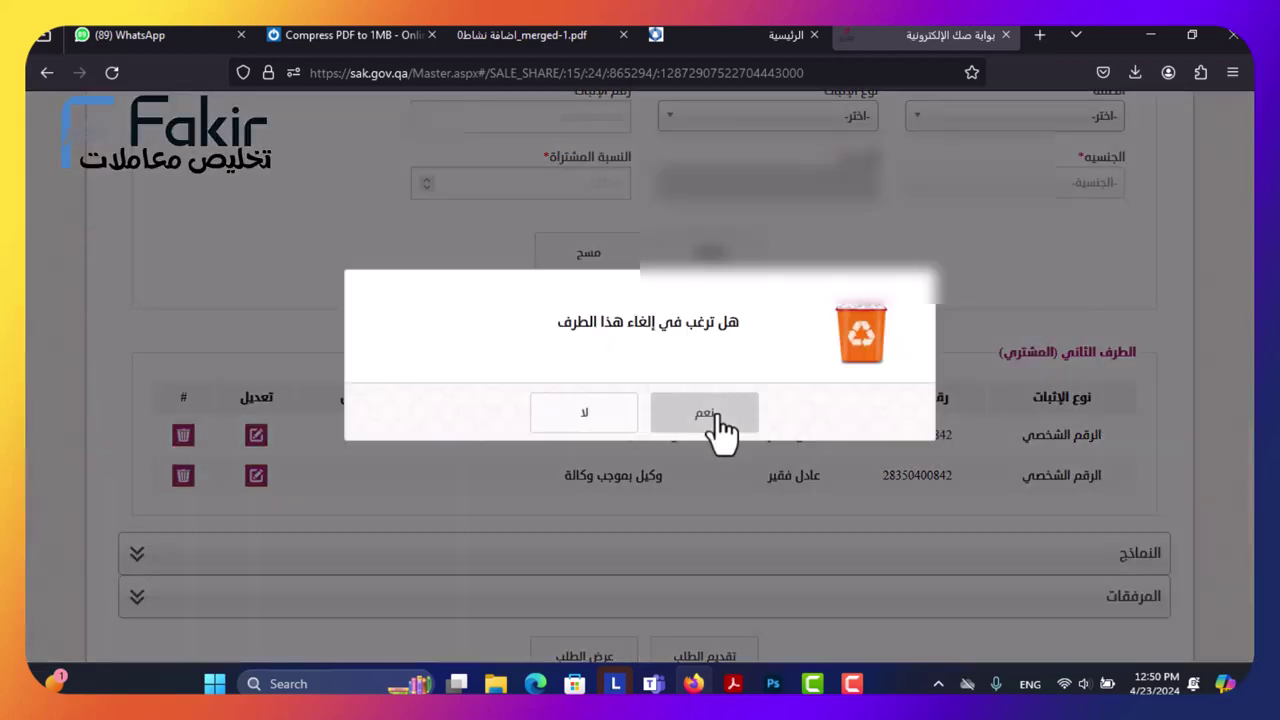
left_click(712, 420)
left_click(652, 432)
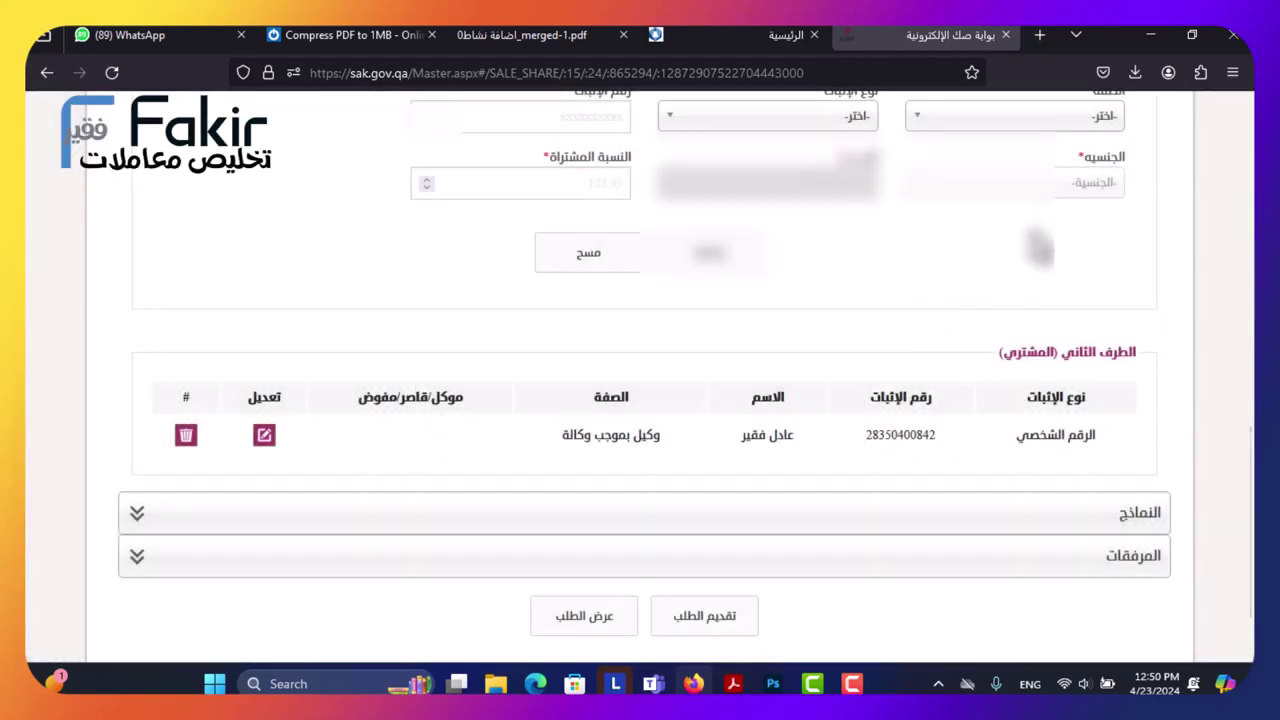
scroll(1034, 221, "up", 1)
Set the buyer as agent by power of attorney with personal ID expiring February 2025.
left_click(1030, 210)
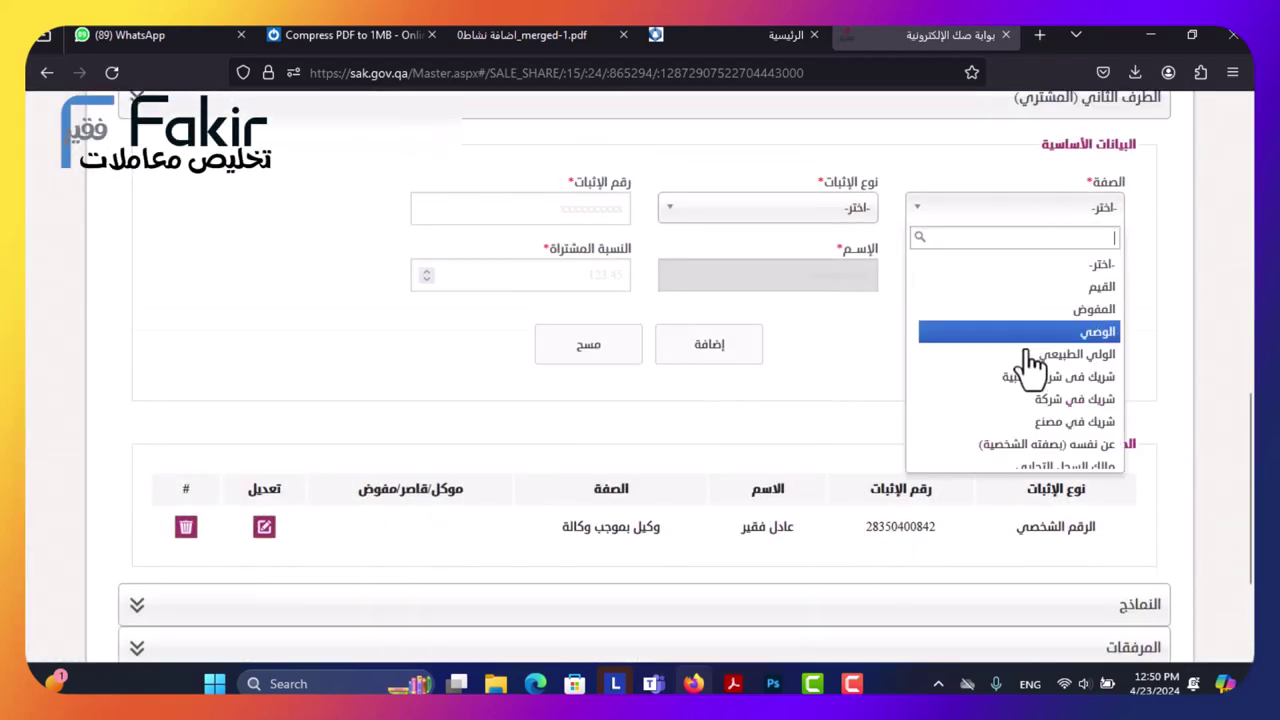
scroll(1025, 390, "down", 2)
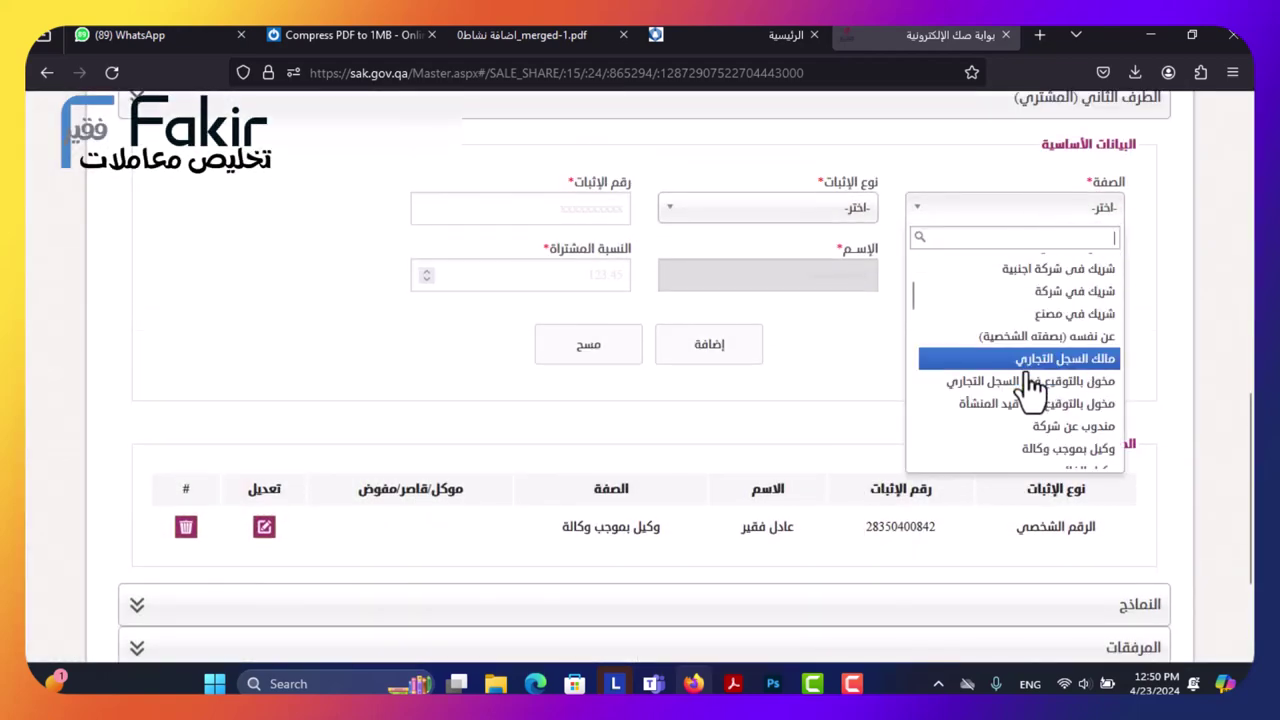
left_click(1030, 450)
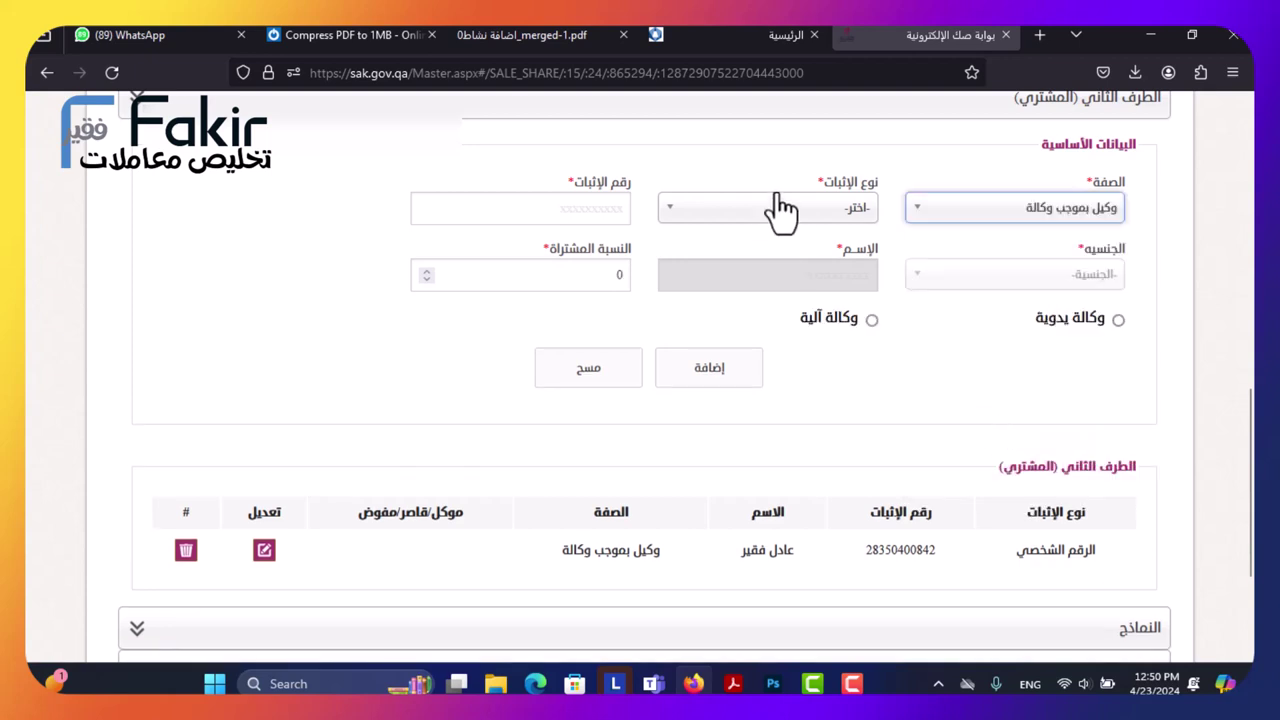
left_click(771, 206)
left_click(826, 257)
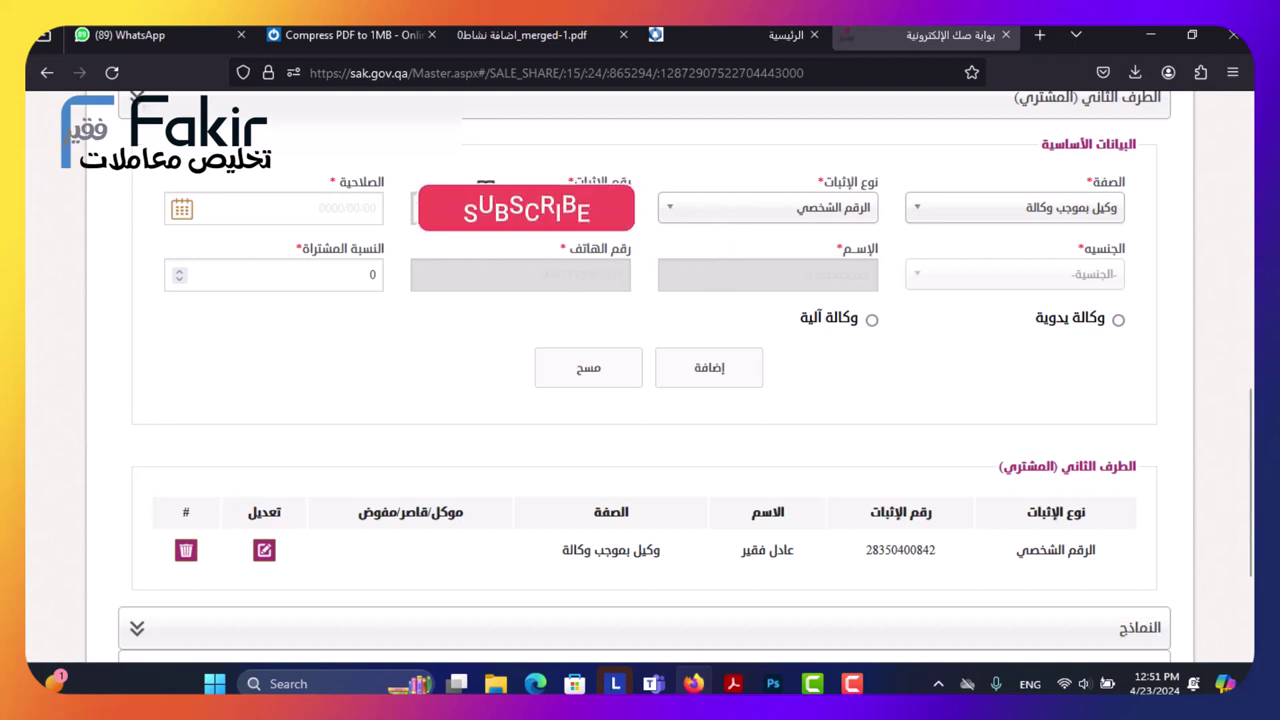
left_click(184, 218)
left_click(272, 248)
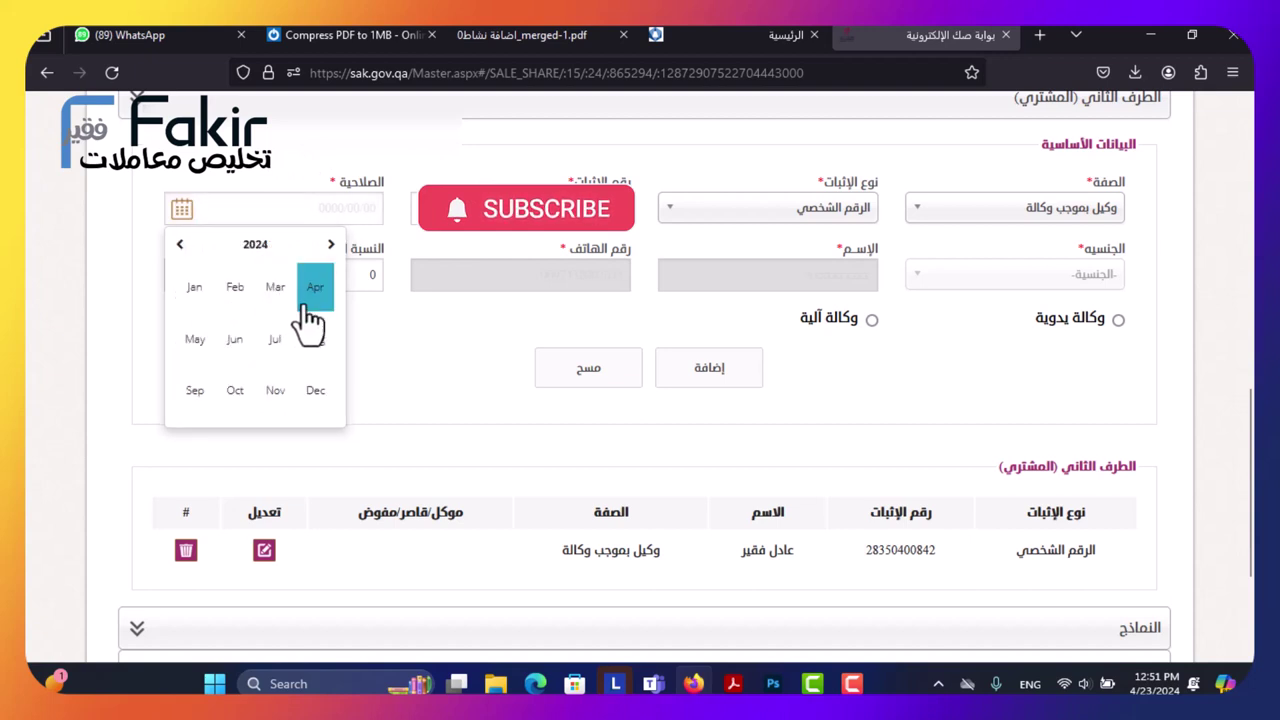
left_click(331, 246)
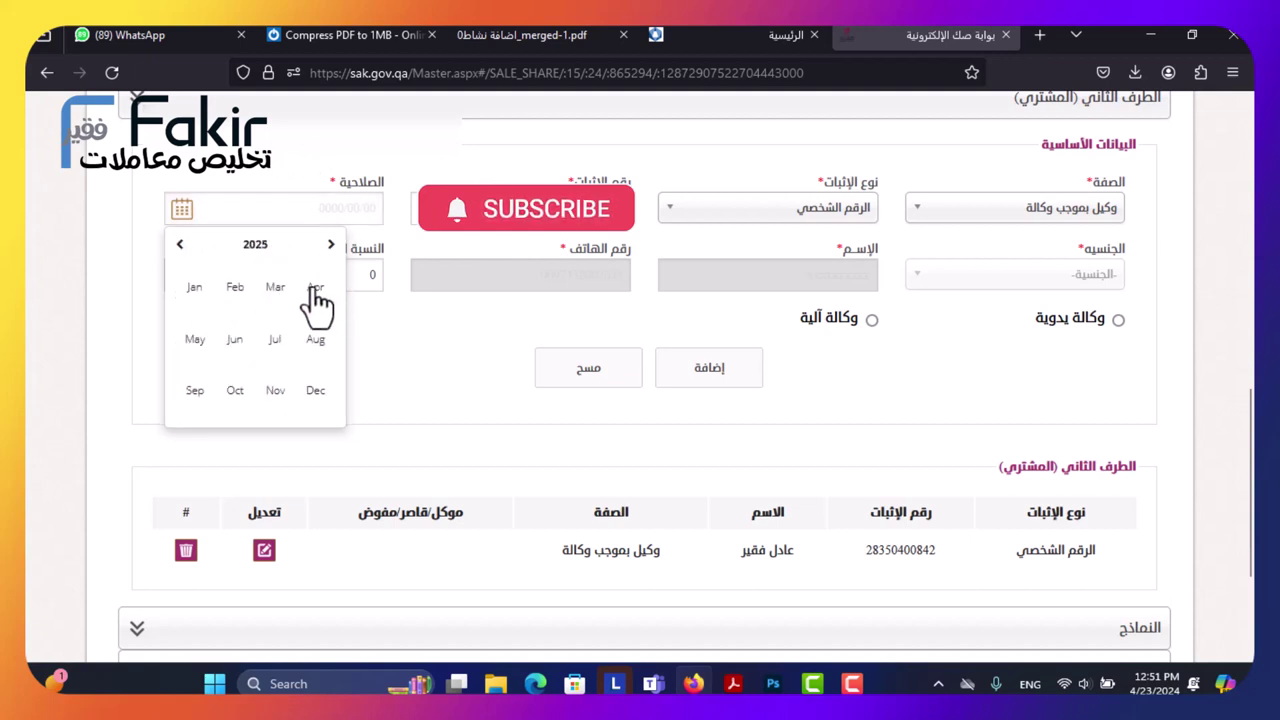
left_click(232, 292)
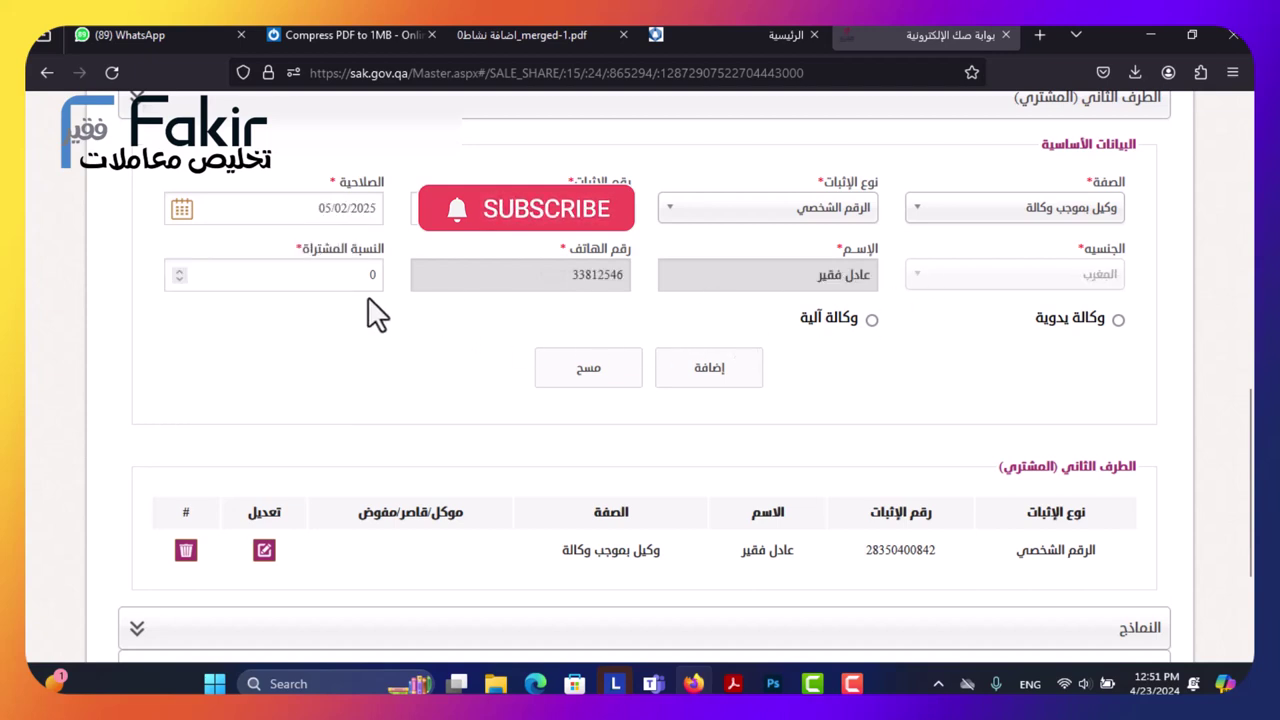
Give the agent a 15 percent share and a manual power of attorney, and add him.
left_click(341, 276)
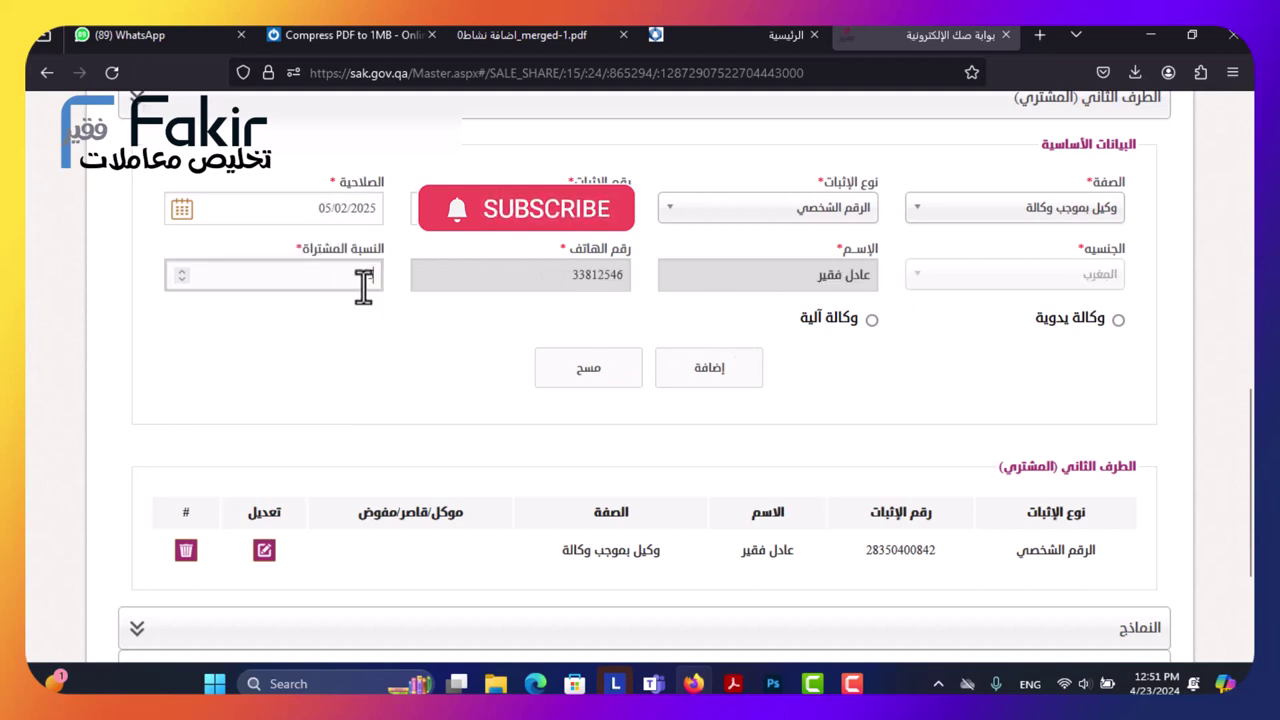
type("15")
left_click(1117, 320)
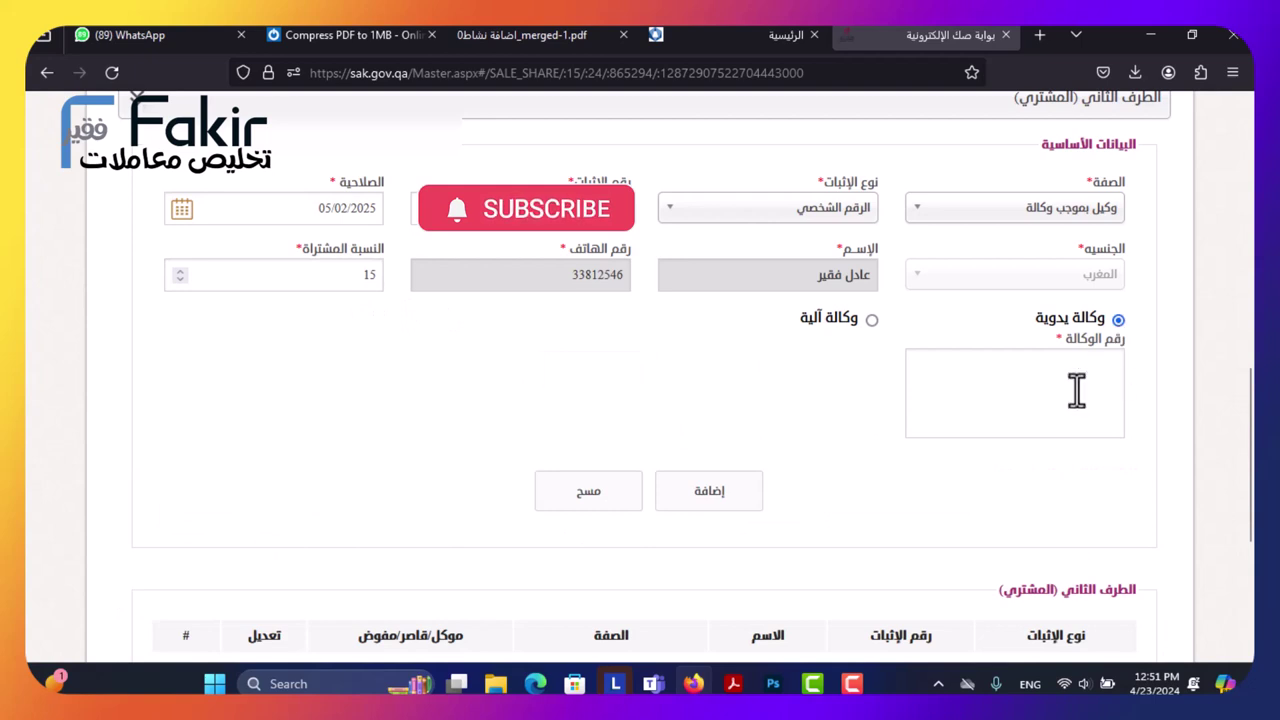
left_click(1076, 390)
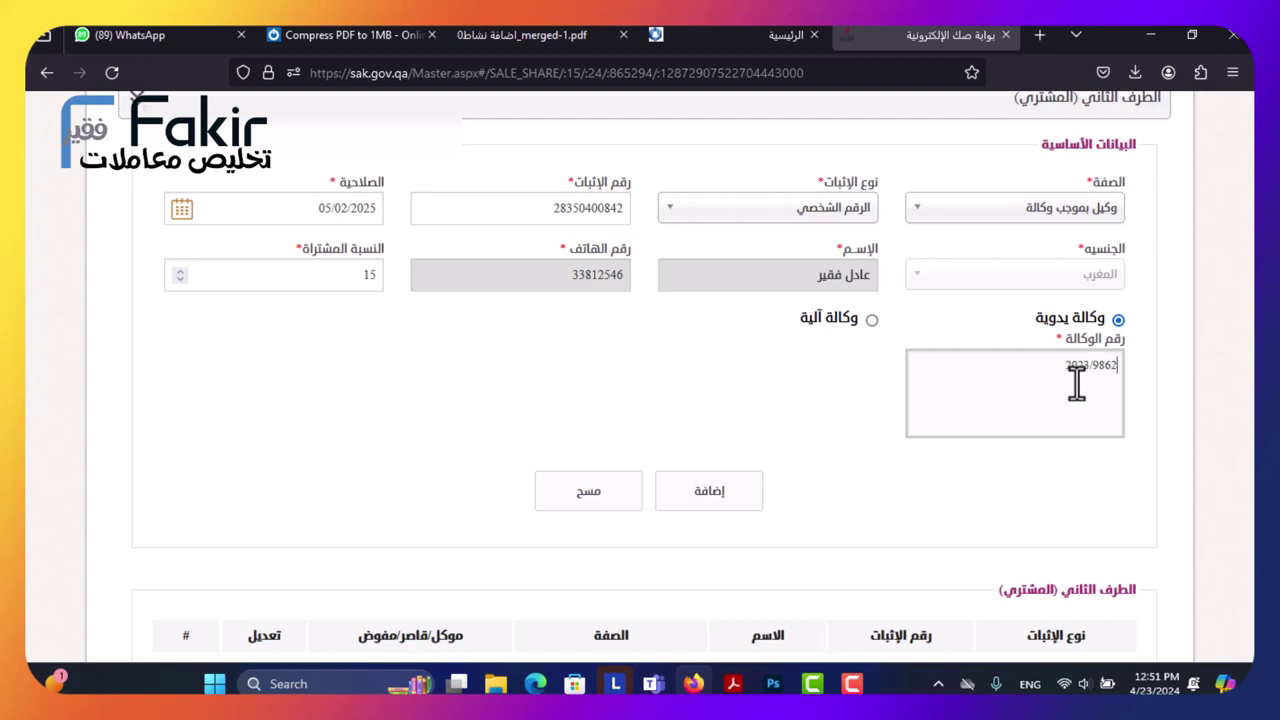
left_click(719, 491)
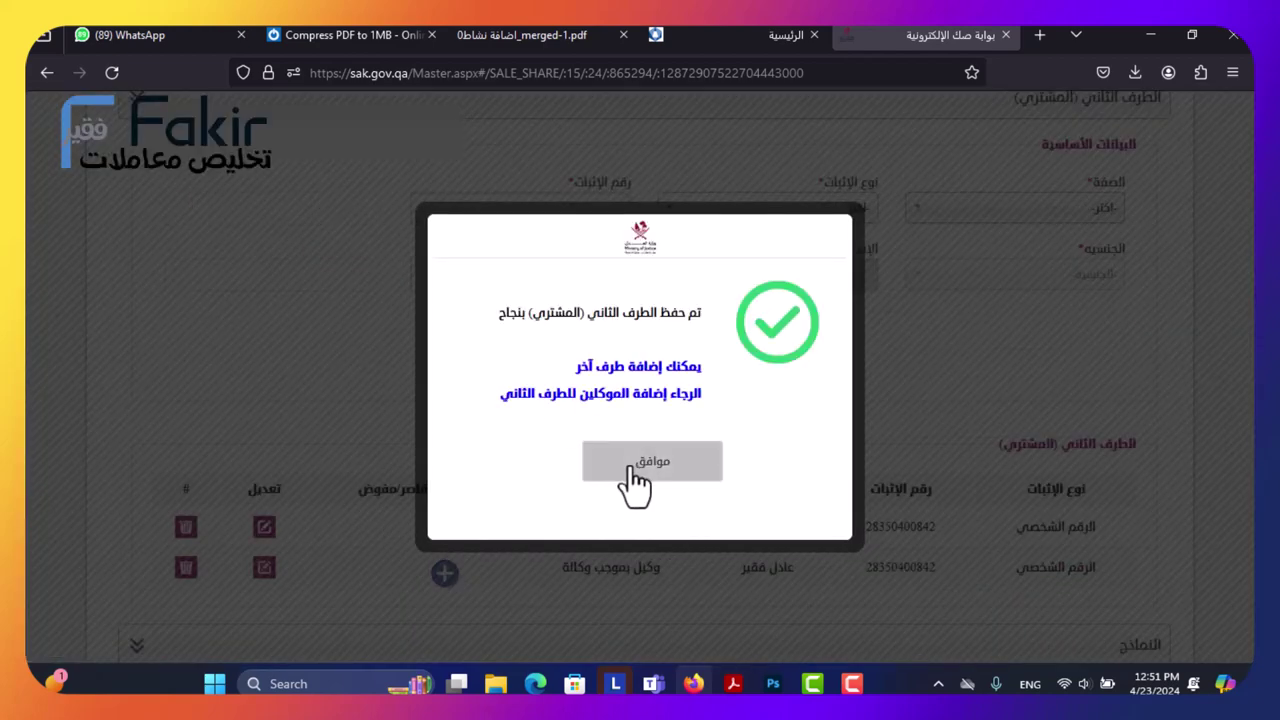
left_click(631, 466)
scroll(440, 380, "down", 3)
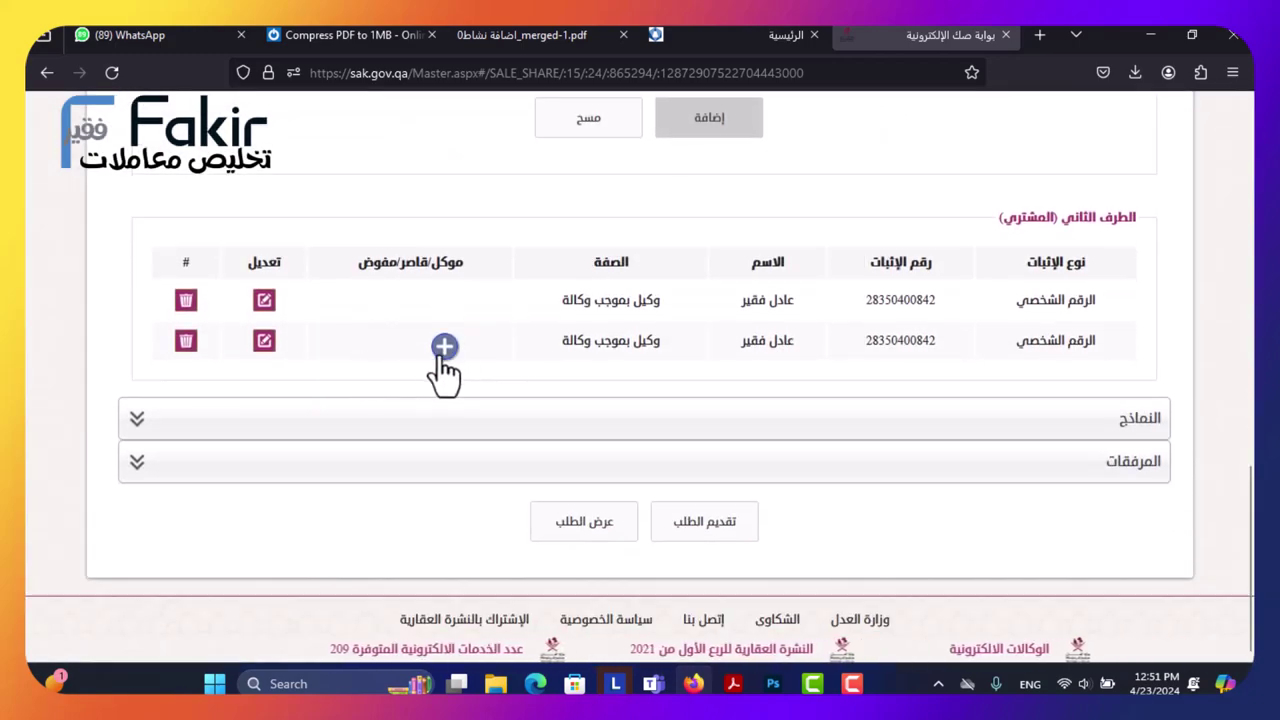
Start a principal for the second buyer agent as a legal entity (اعتبارية) and enter its register number.
left_click(445, 347)
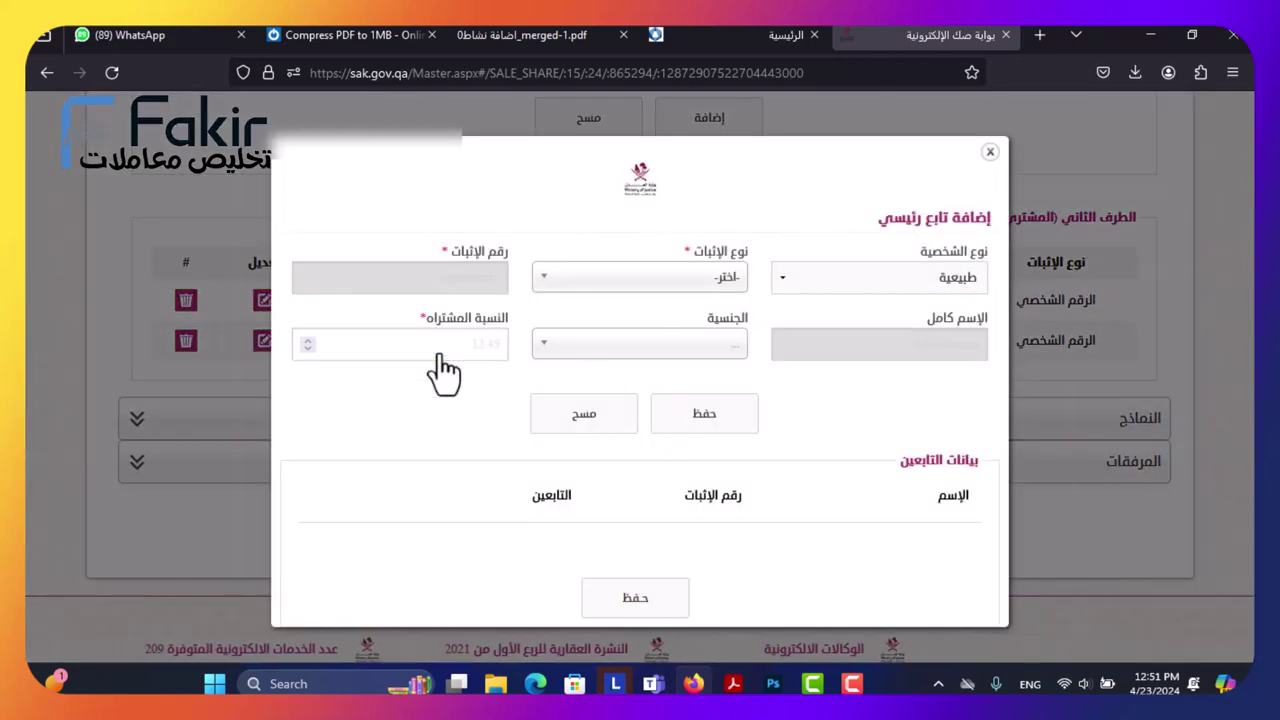
left_click(837, 275)
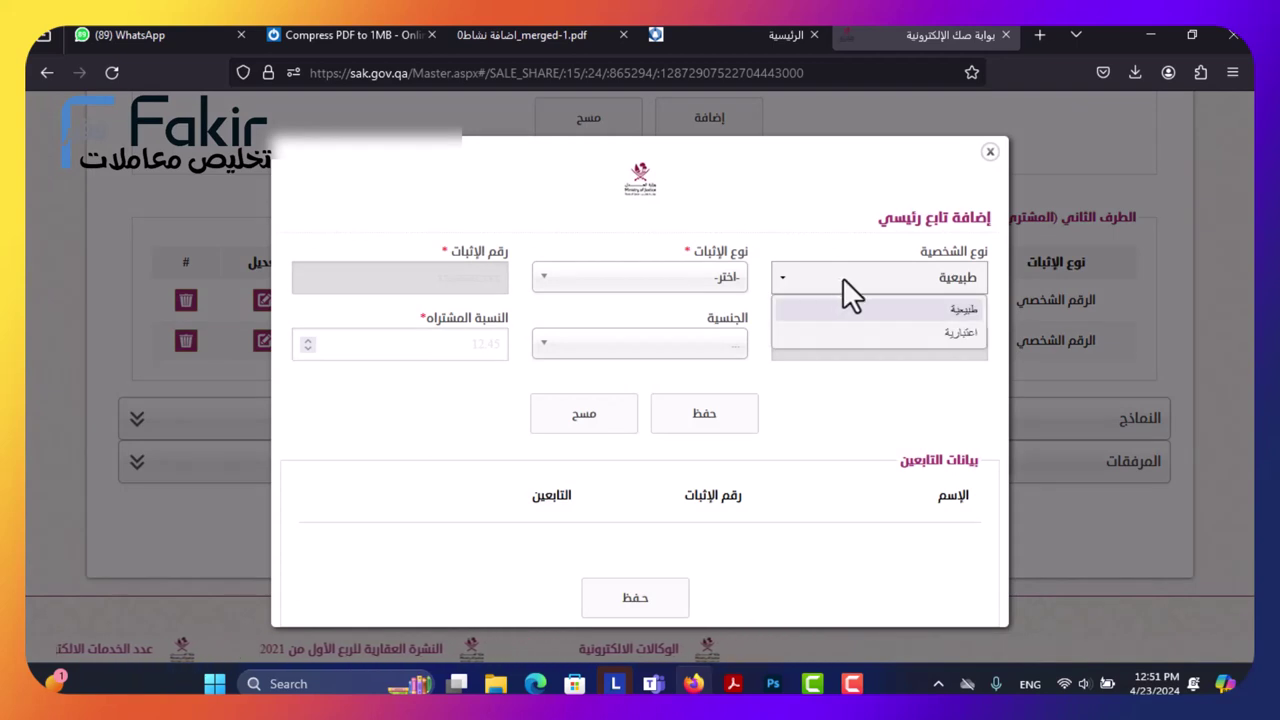
left_click(842, 277)
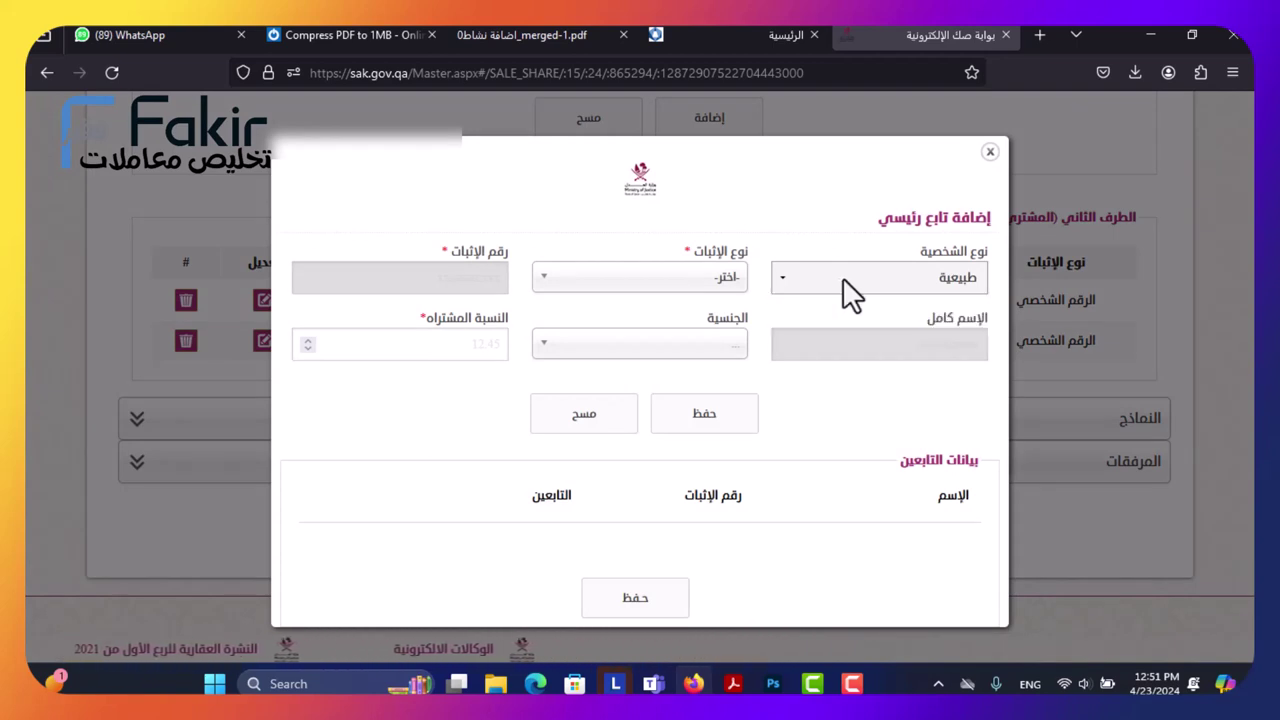
left_click(843, 275)
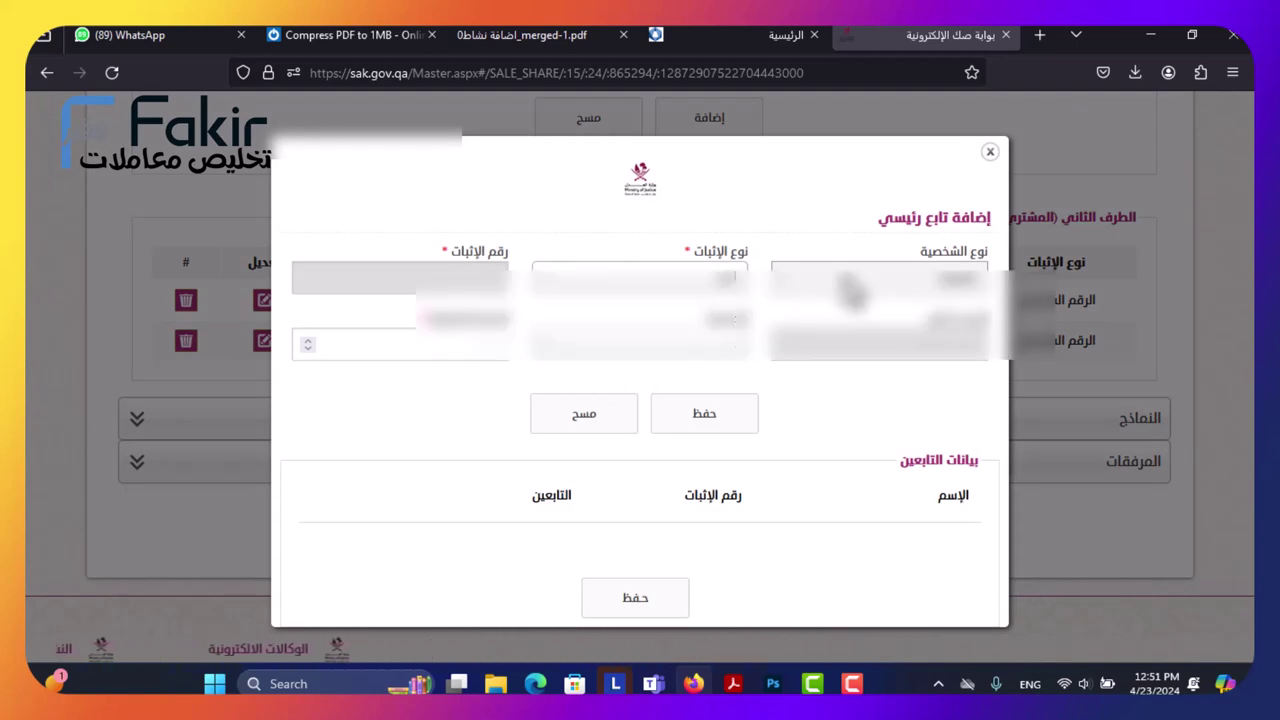
left_click(868, 355)
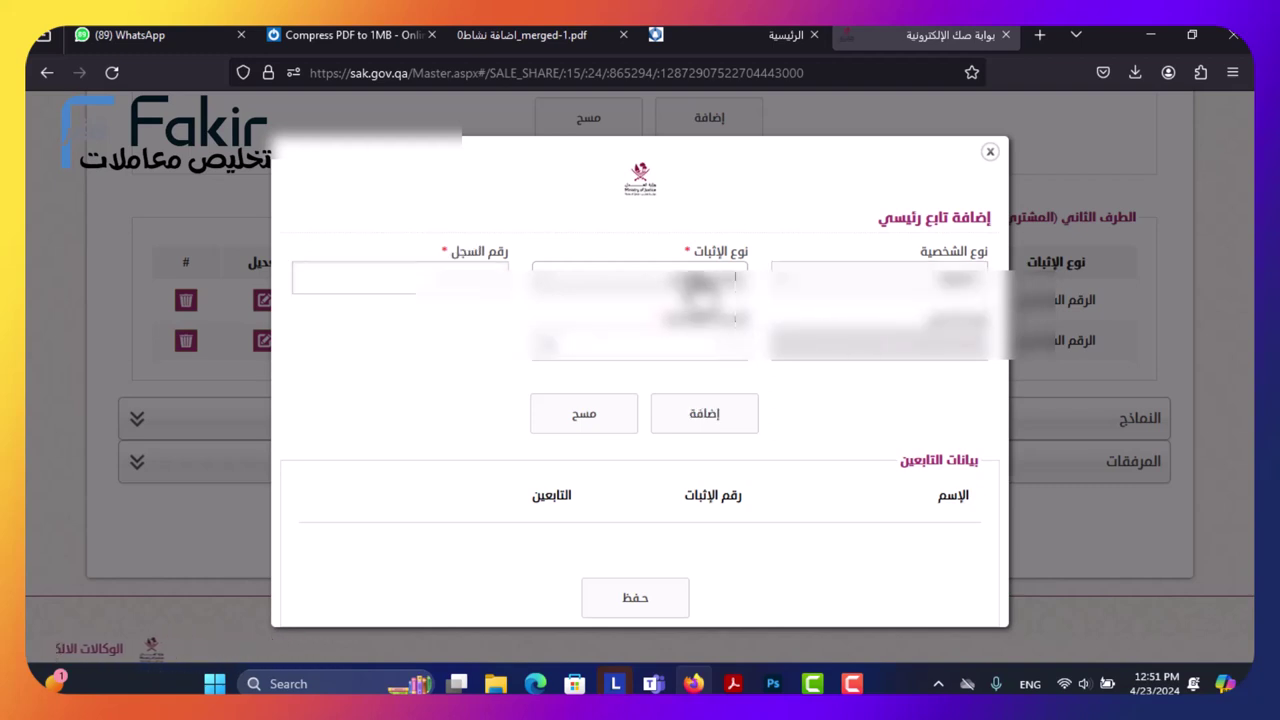
left_click(640, 278)
left_click(640, 330)
left_click(380, 287)
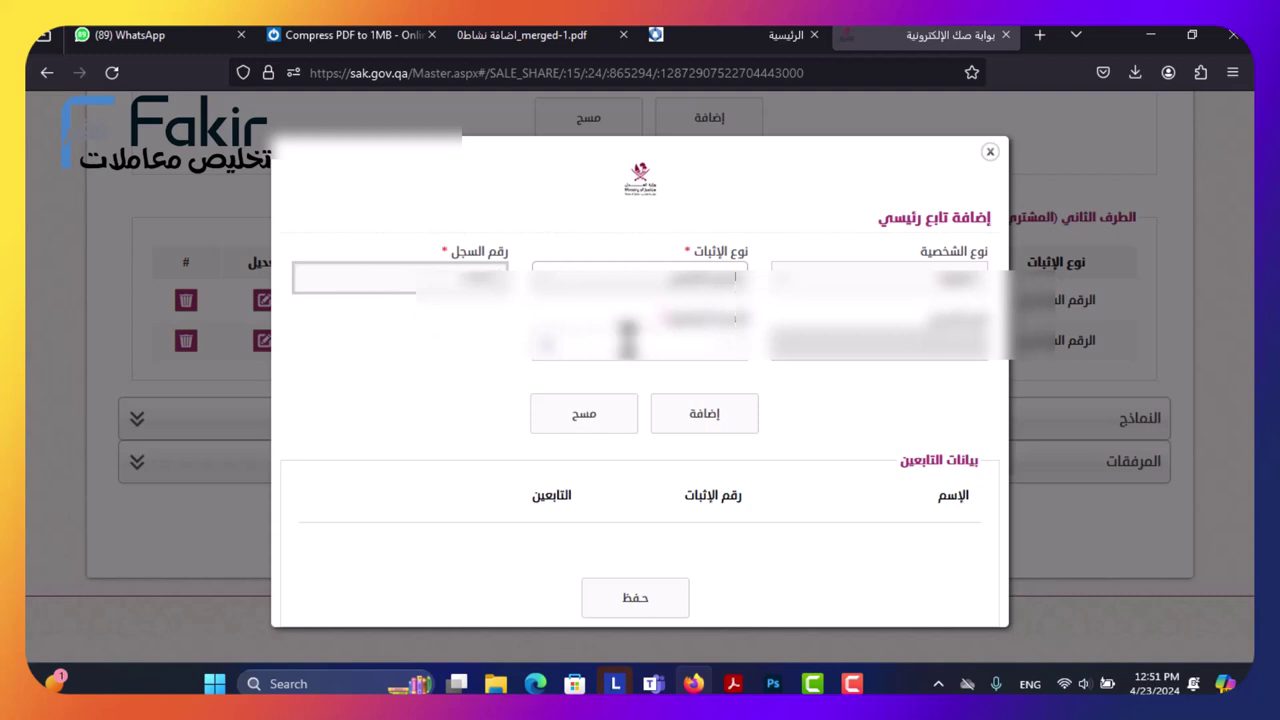
left_click(627, 340)
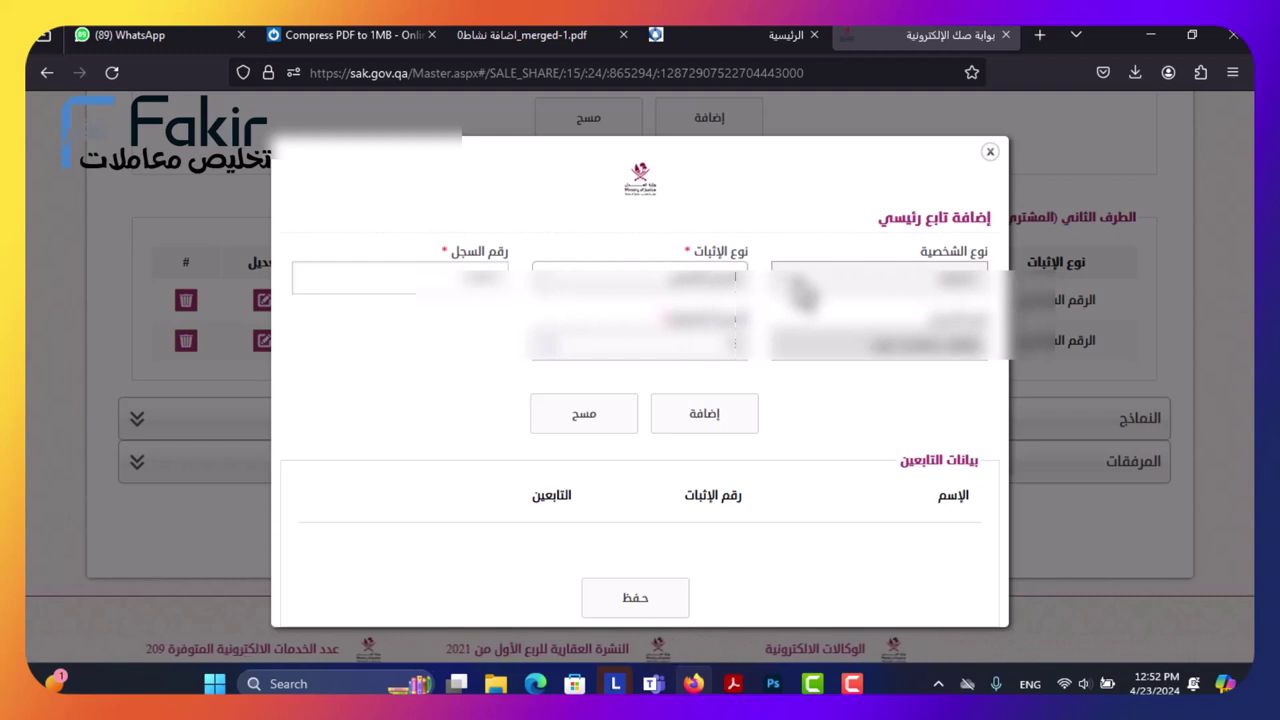
Switch the principal to a natural person (طبيعية) and fill in a proof type and number.
left_click(805, 293)
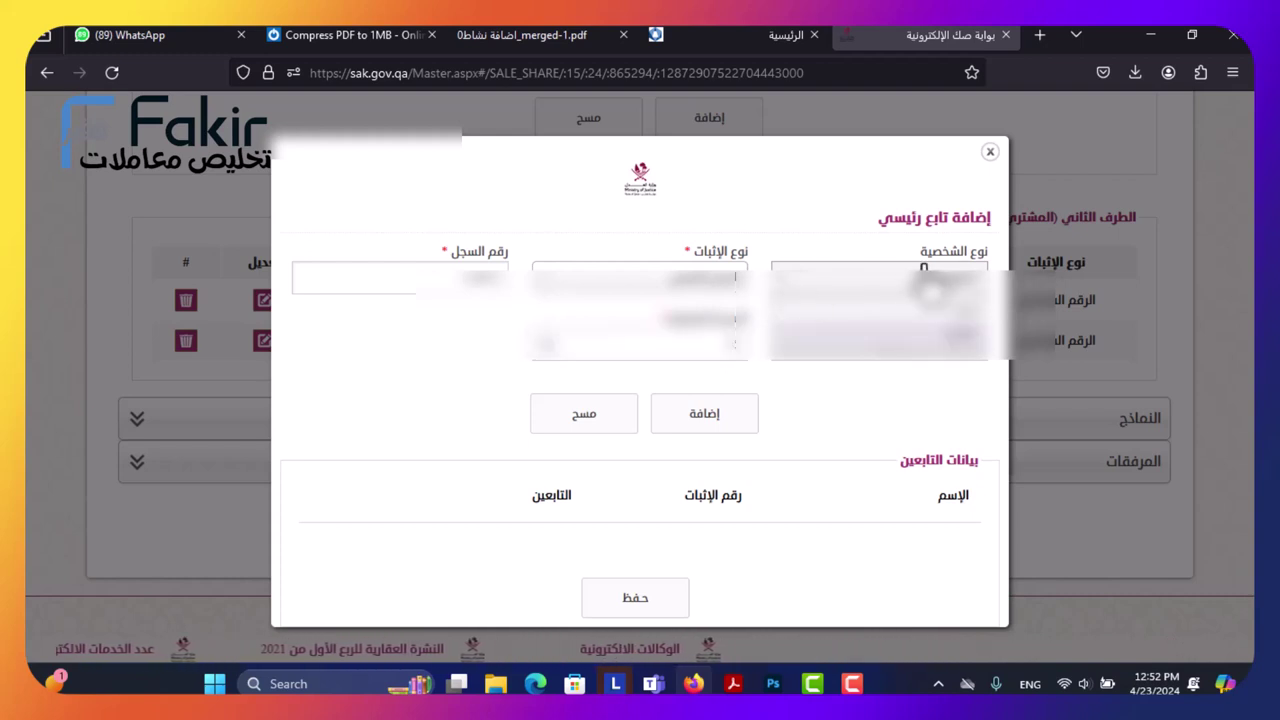
left_click(845, 338)
left_click(715, 340)
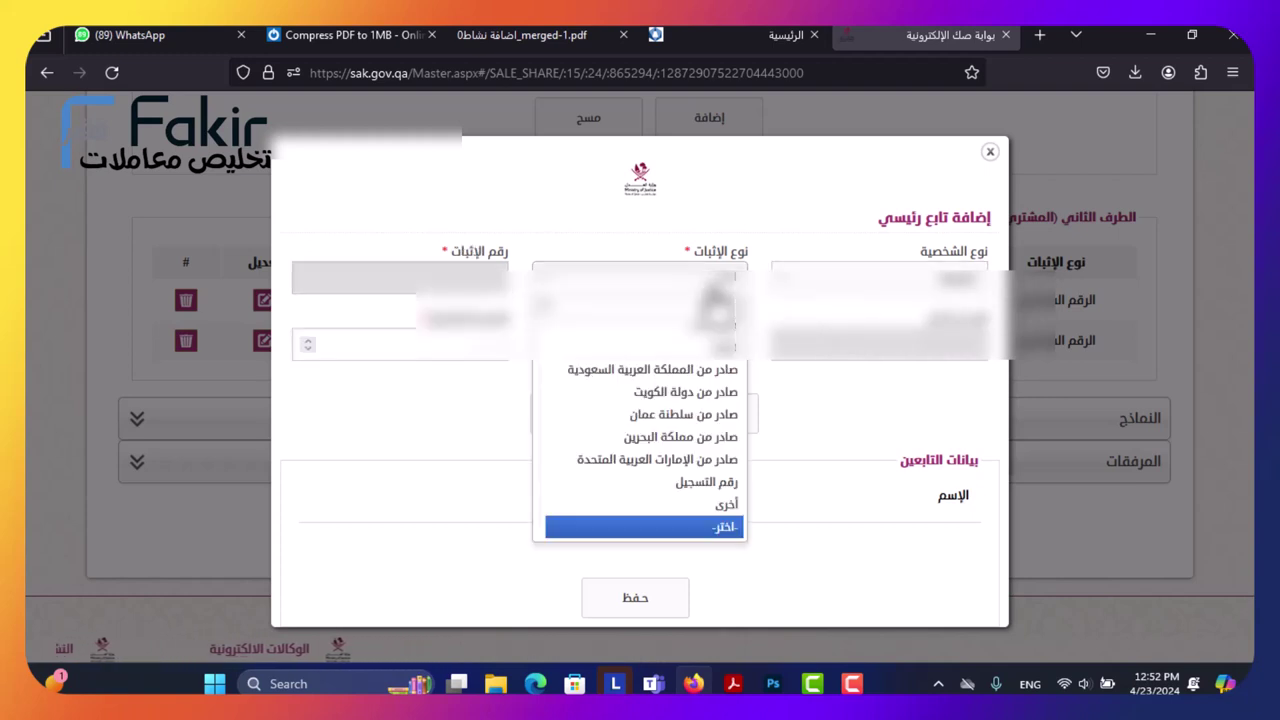
left_click(690, 362)
left_click(418, 280)
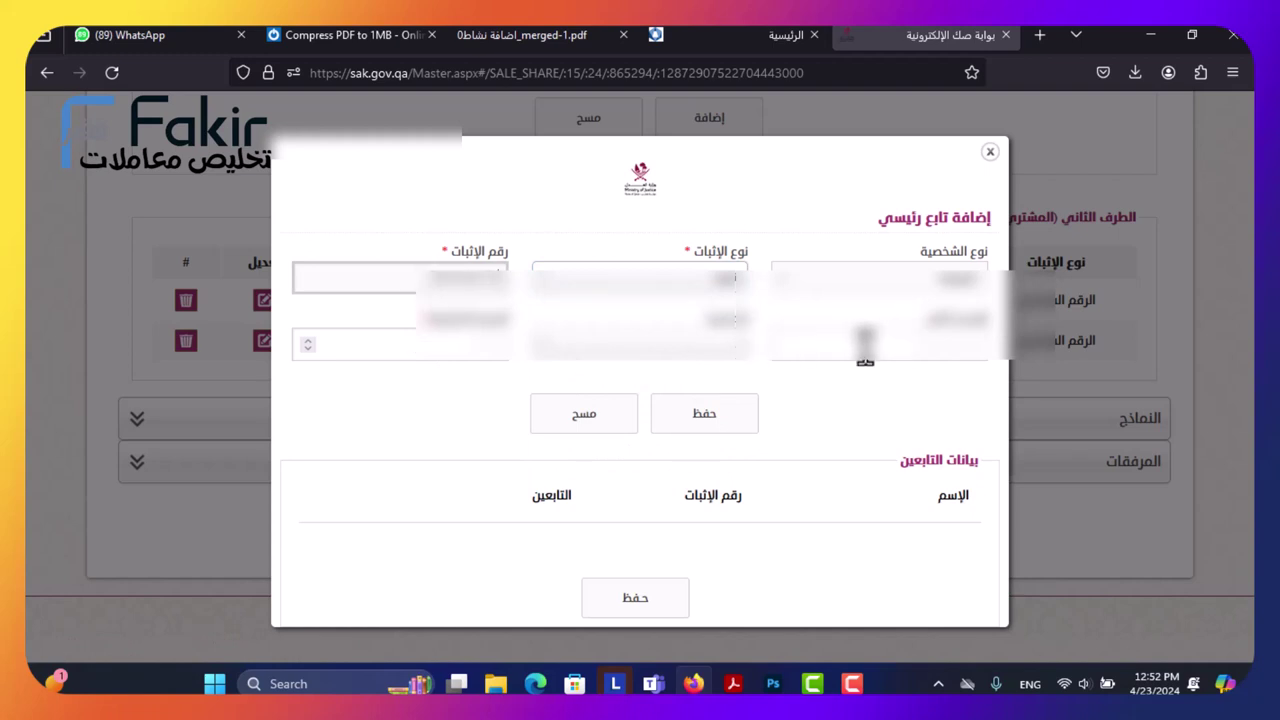
left_click(800, 372)
left_click(590, 360)
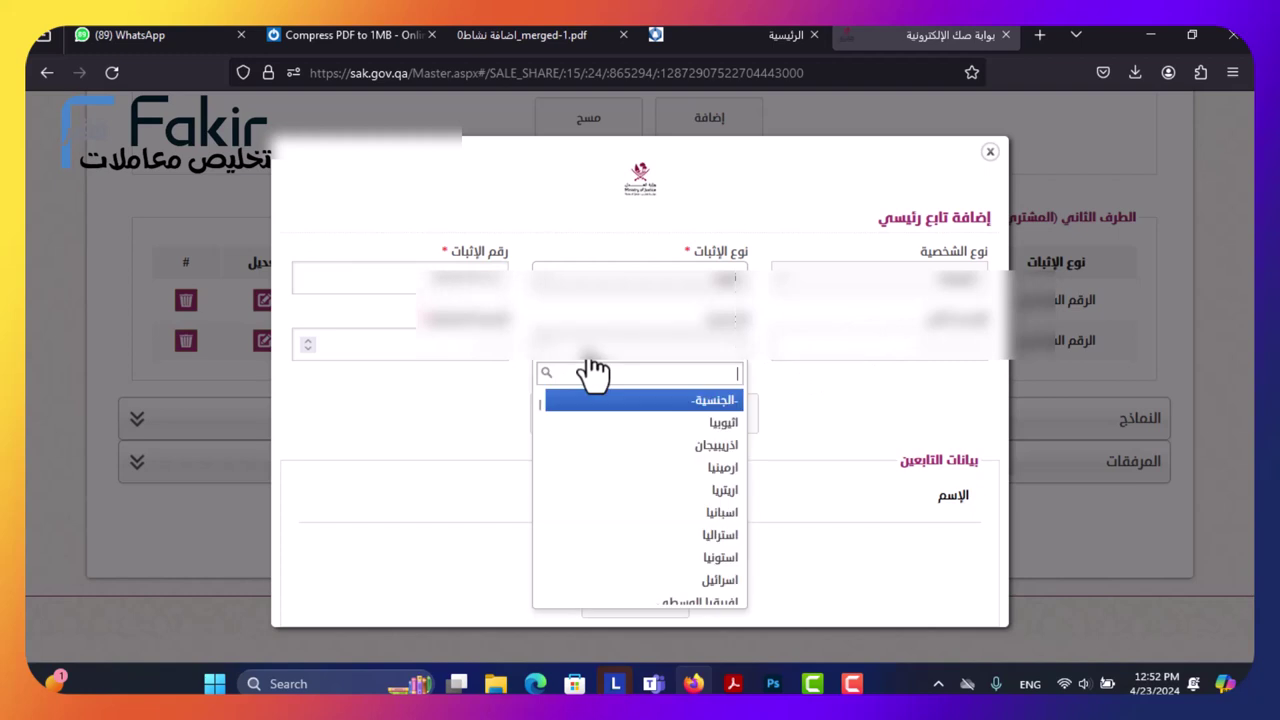
left_click(572, 322)
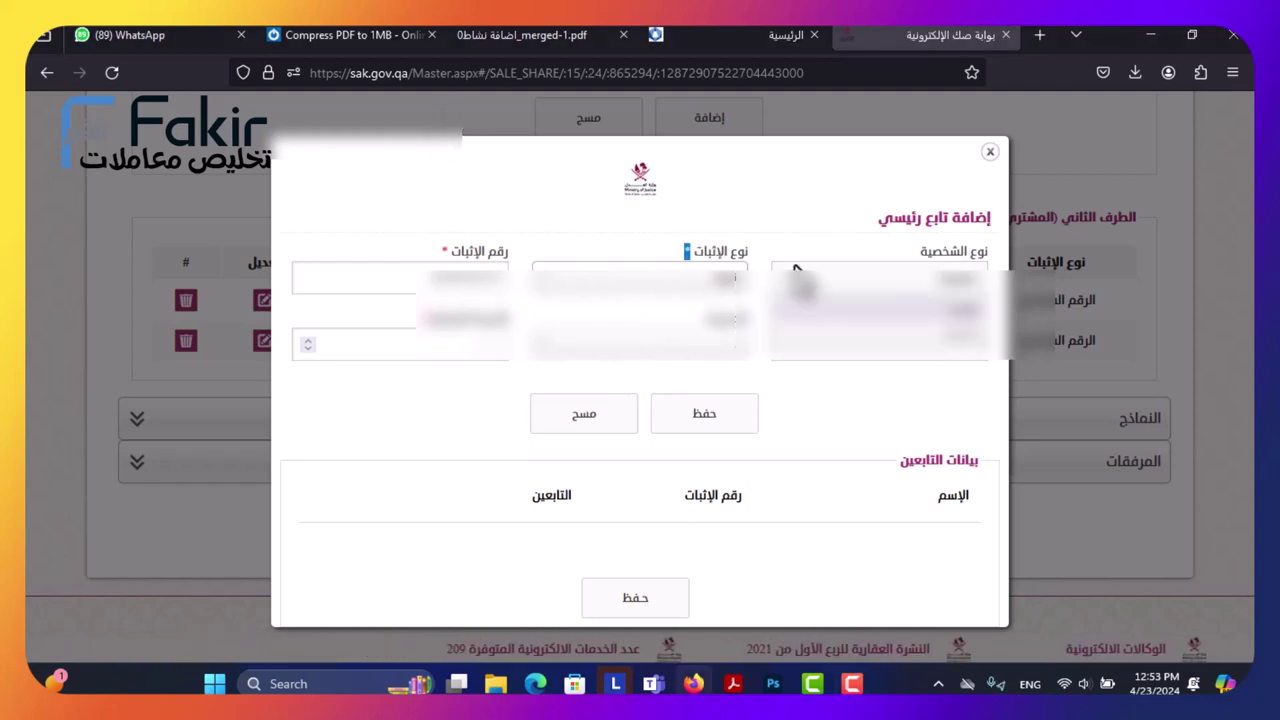
left_click(860, 335)
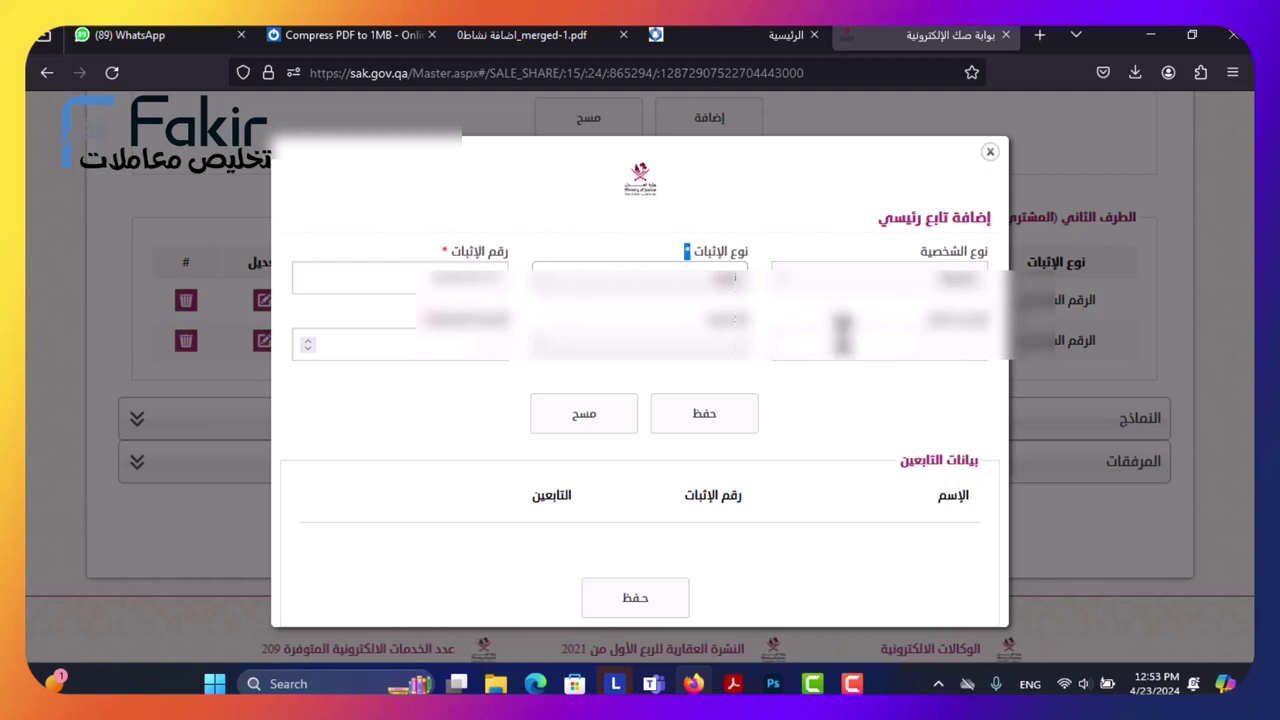
Re-enter the proof type and ID number, set purchased share 15, and add the principal.
left_click(720, 300)
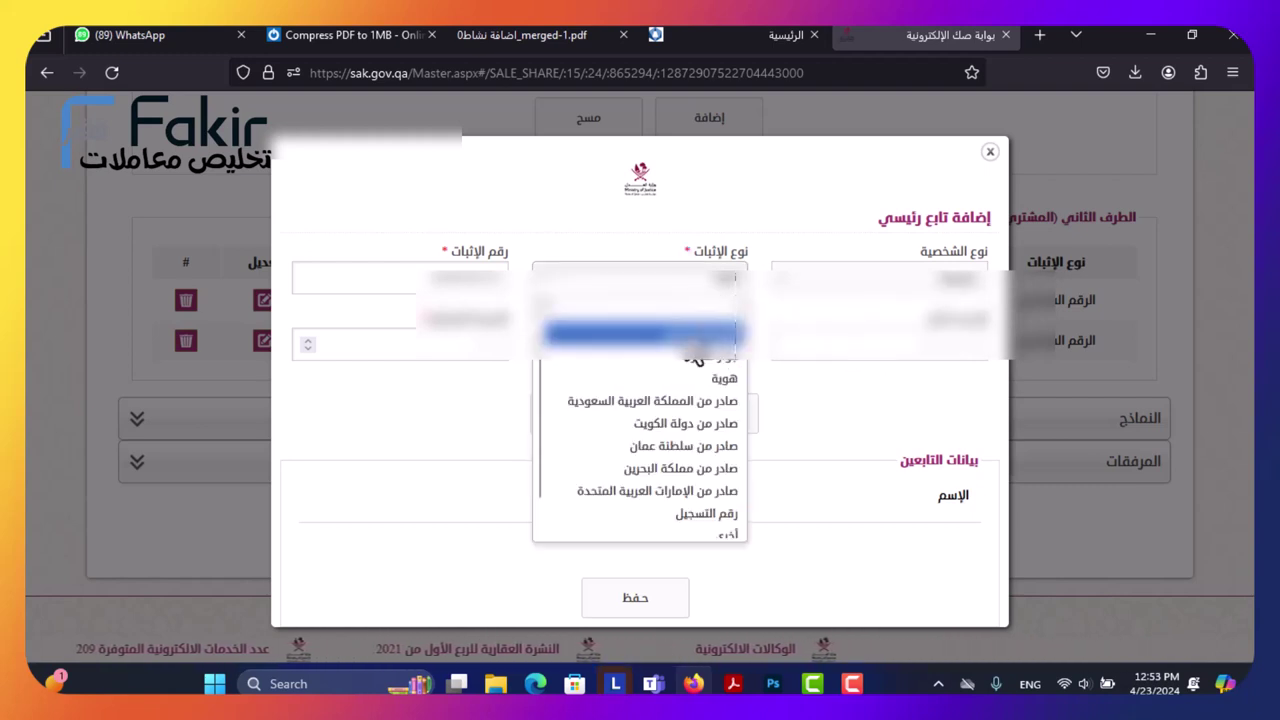
left_click(695, 330)
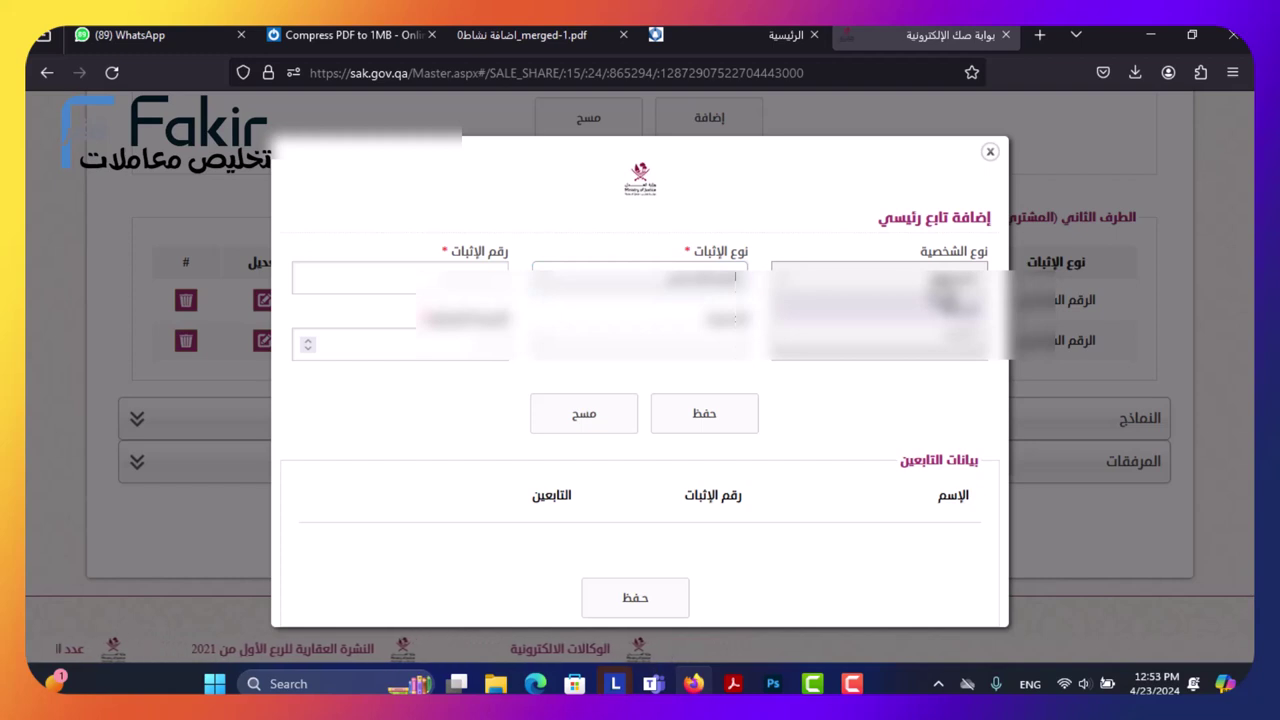
left_click(458, 278)
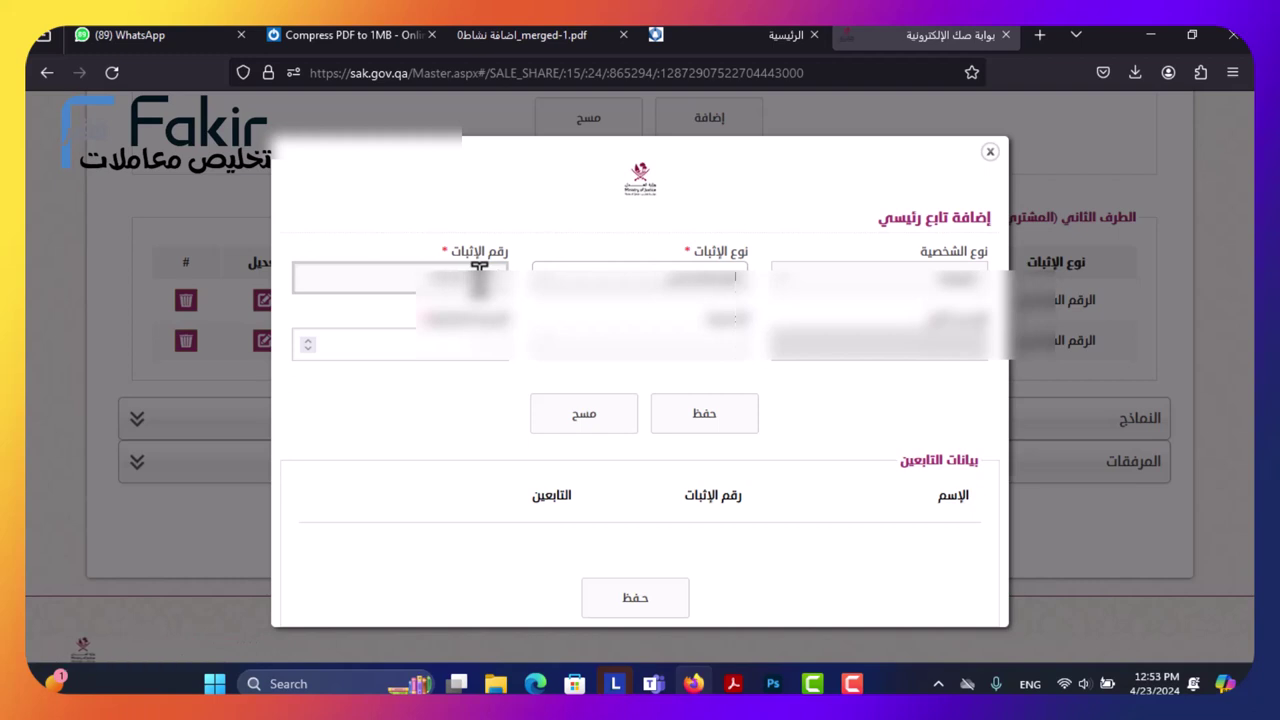
key("Tab")
left_click(451, 340)
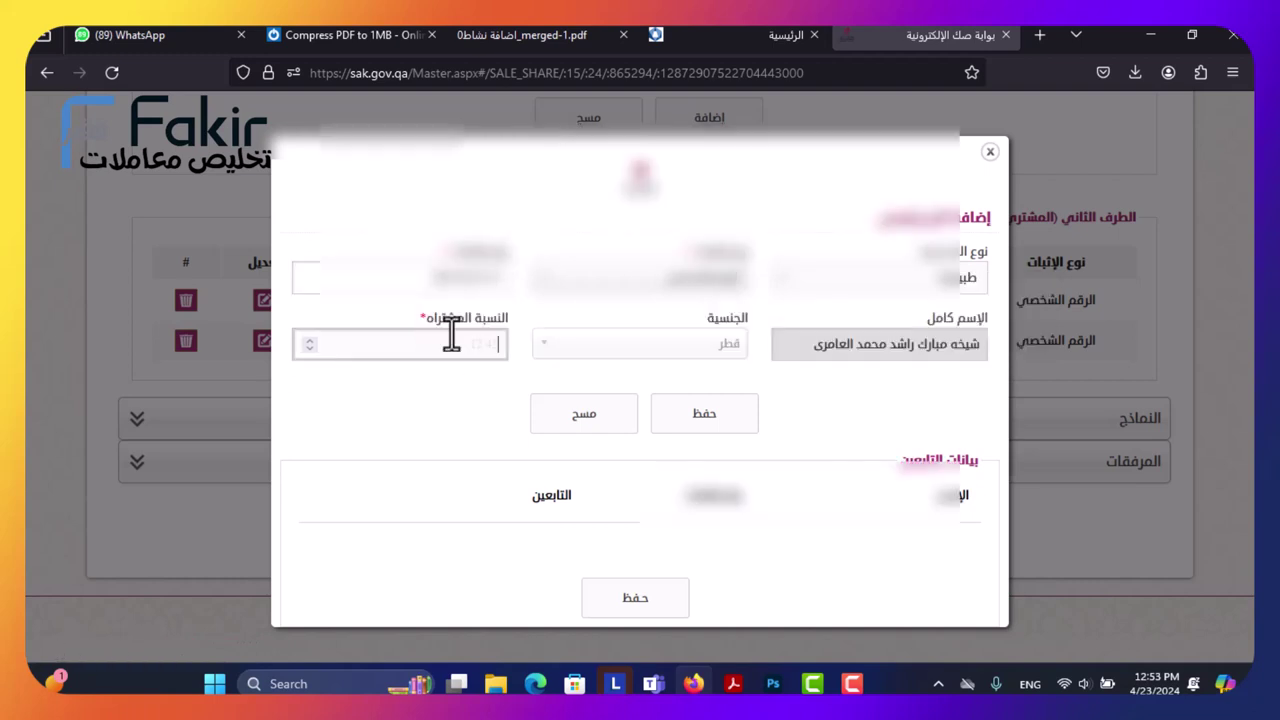
type("15")
left_click(700, 418)
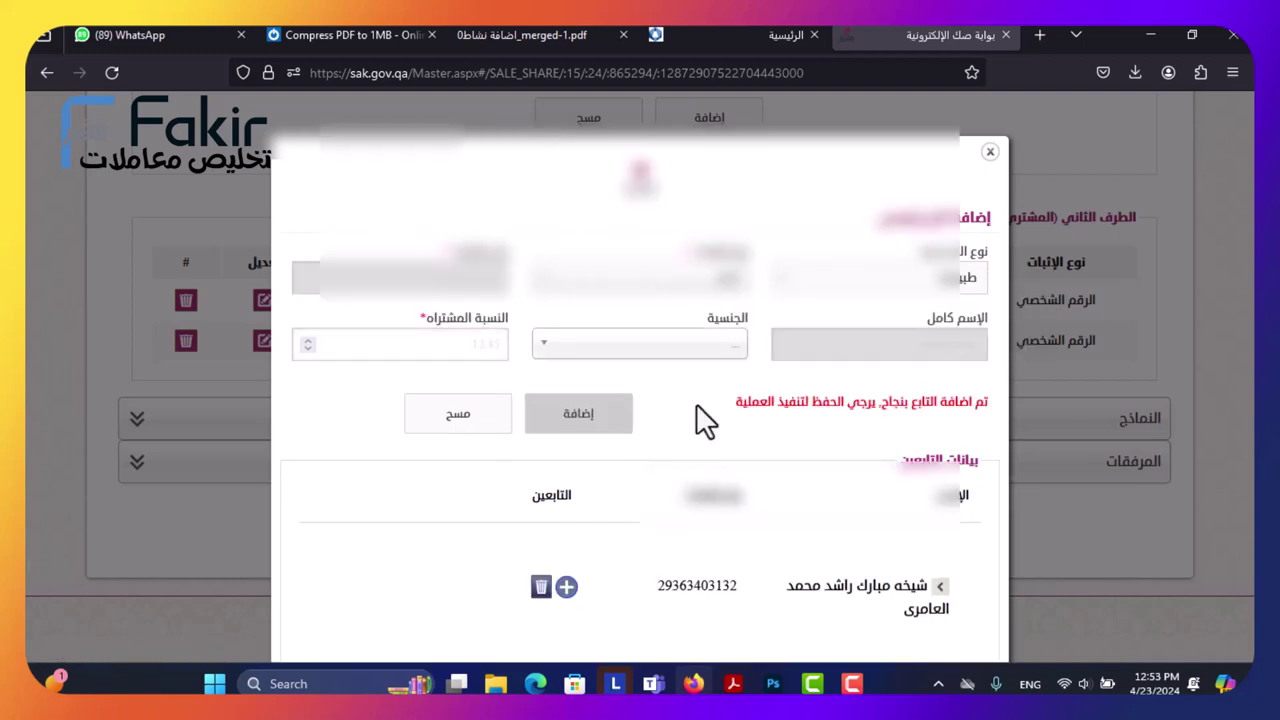
scroll(650, 515, "down", 2)
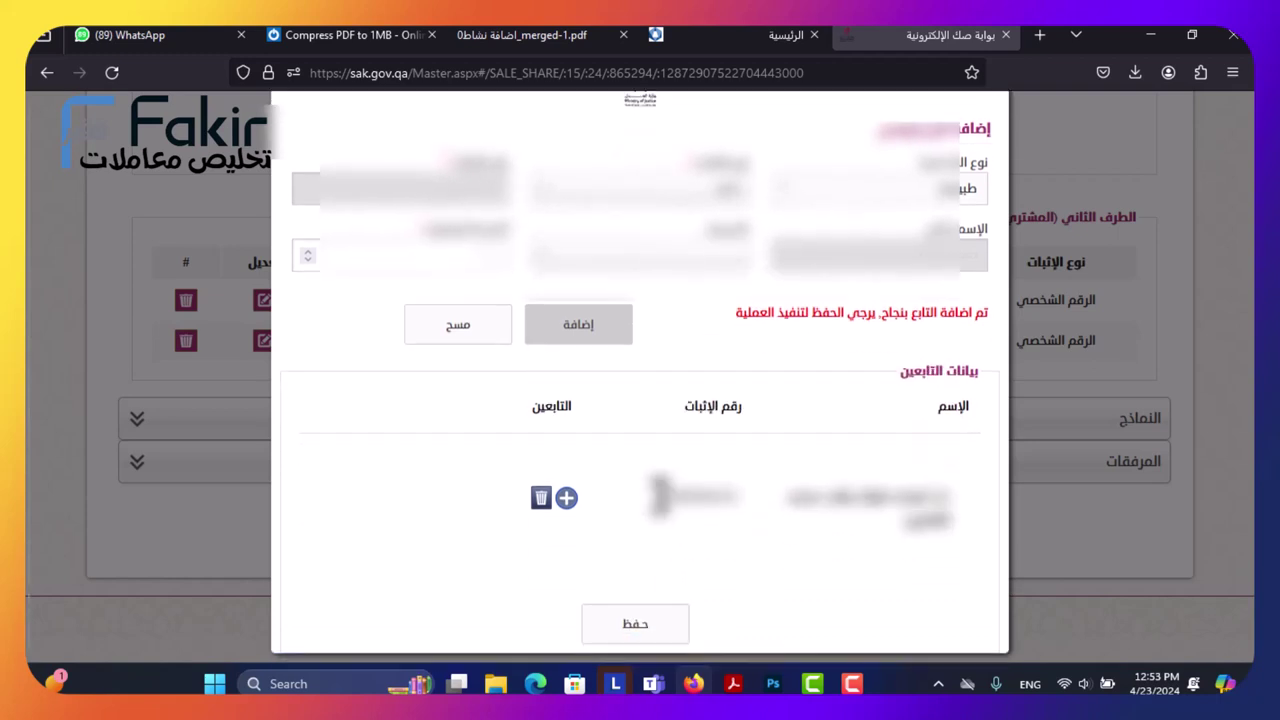
Add a legal-entity dependent with commercial register (السجل التجاري) 150012 under the principal.
left_click(566, 498)
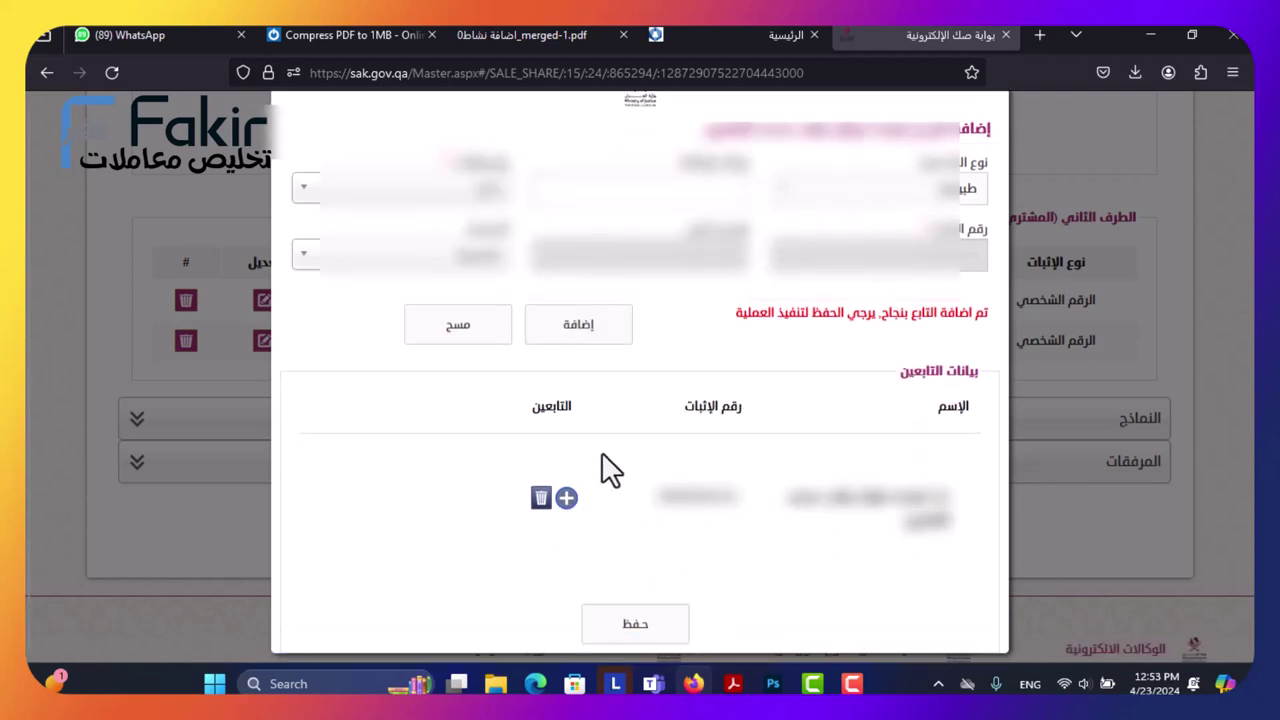
left_click(785, 195)
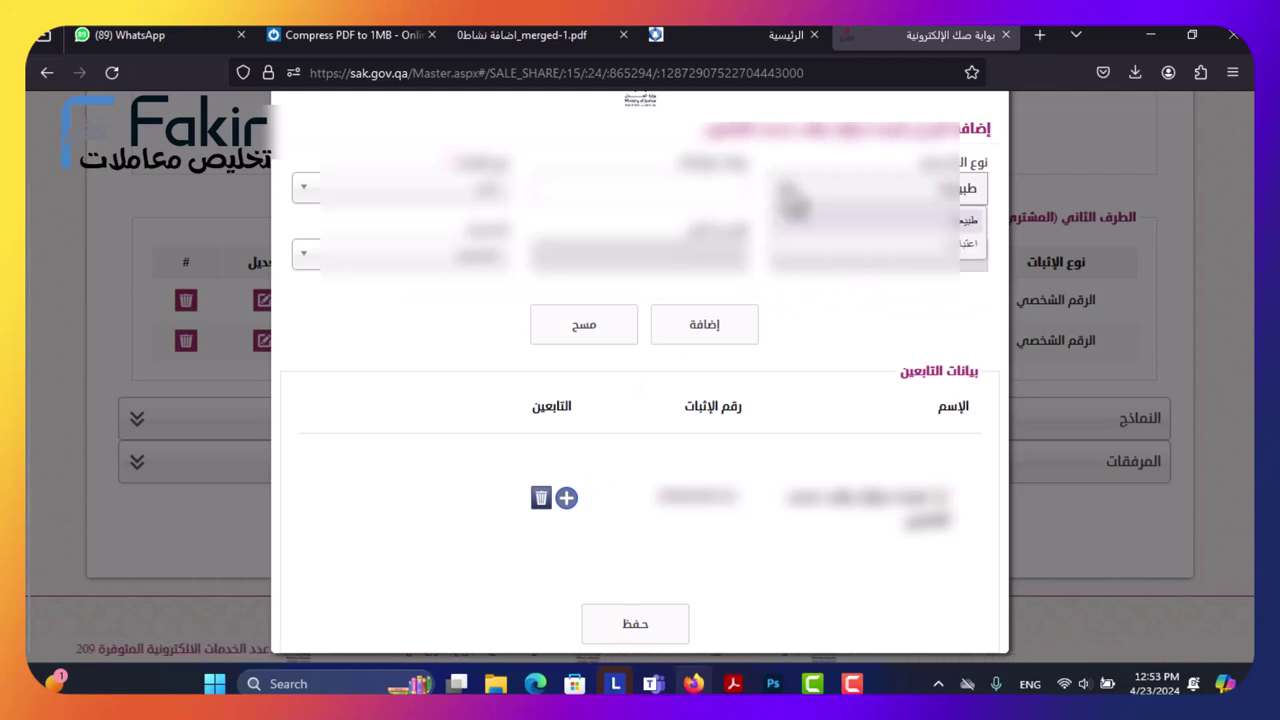
left_click(812, 245)
left_click(645, 189)
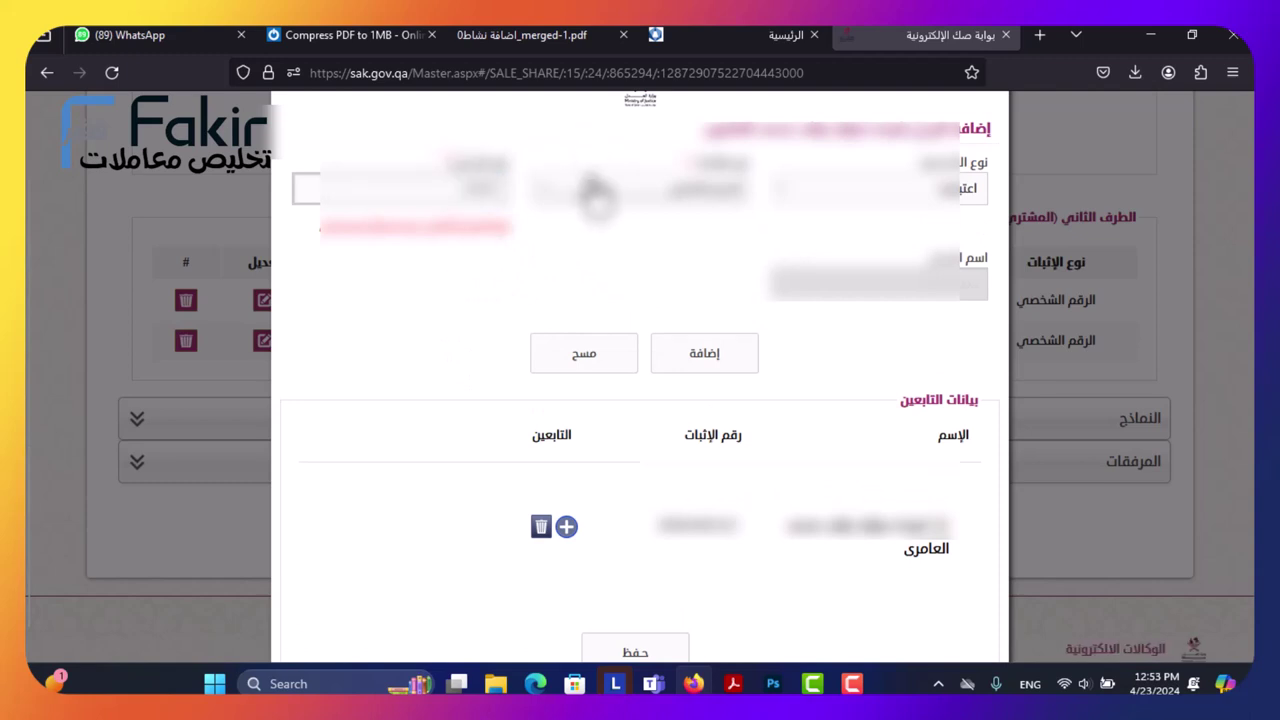
left_click(731, 338)
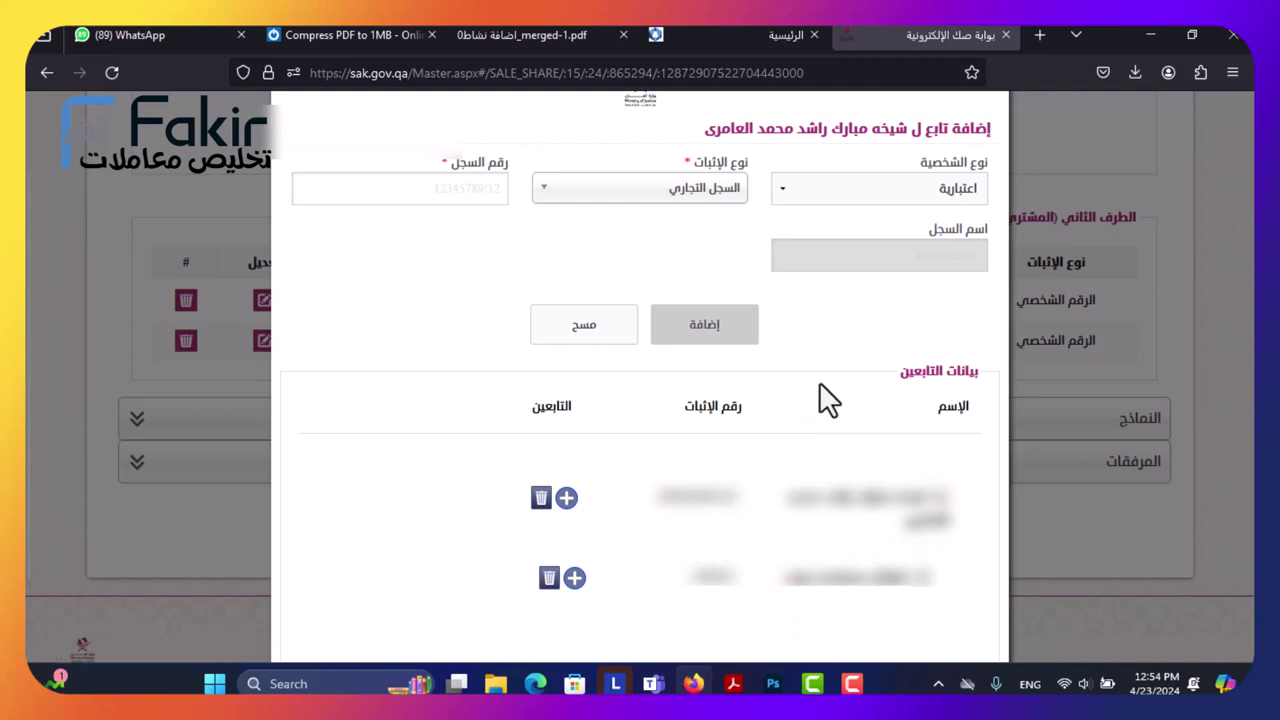
Save the principal and its dependents with حفظ.
scroll(819, 381, "down", 1)
mouse_move(693, 684)
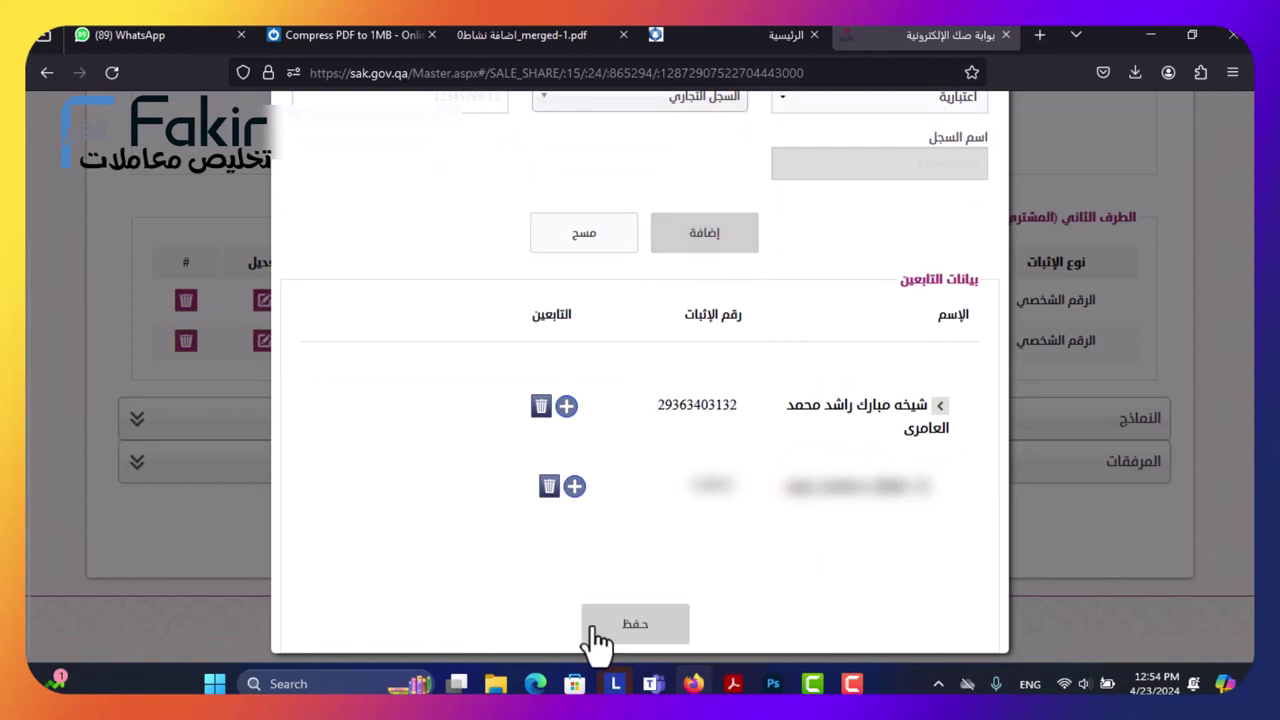
left_click(600, 630)
Expand النماذج and enter the company's registration number, PO box and phone.
left_click(647, 435)
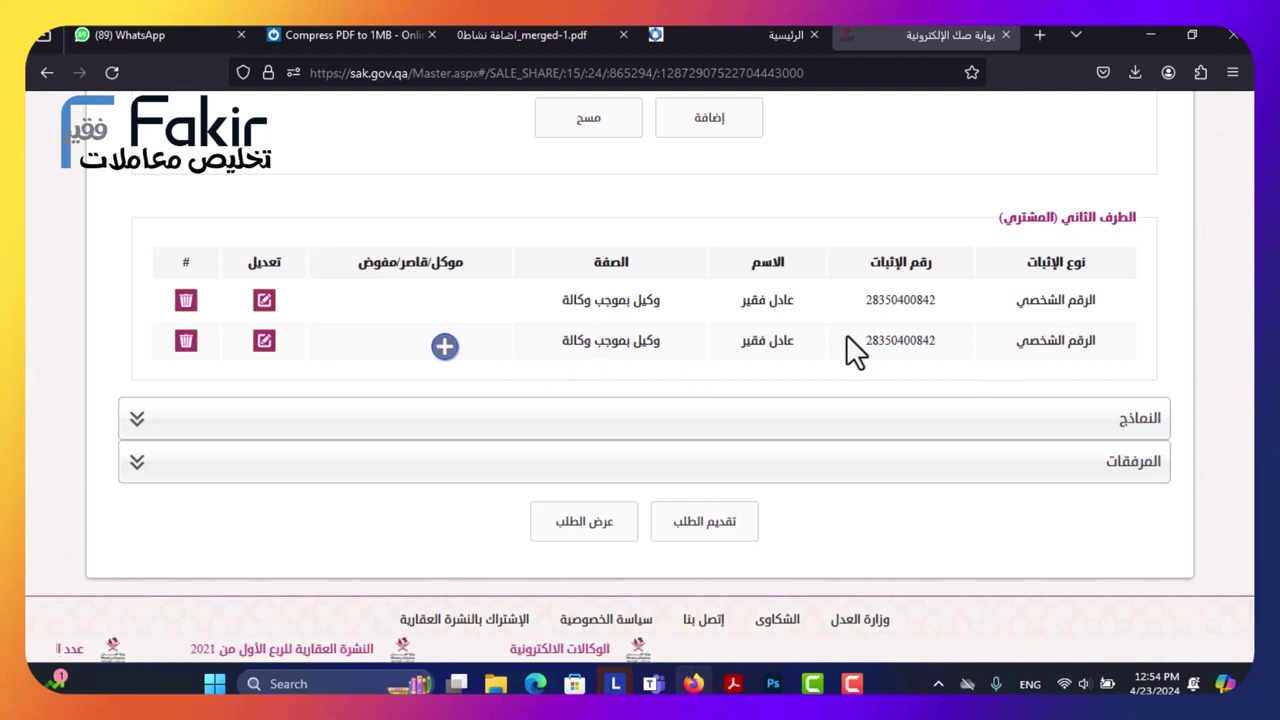
left_click(772, 428)
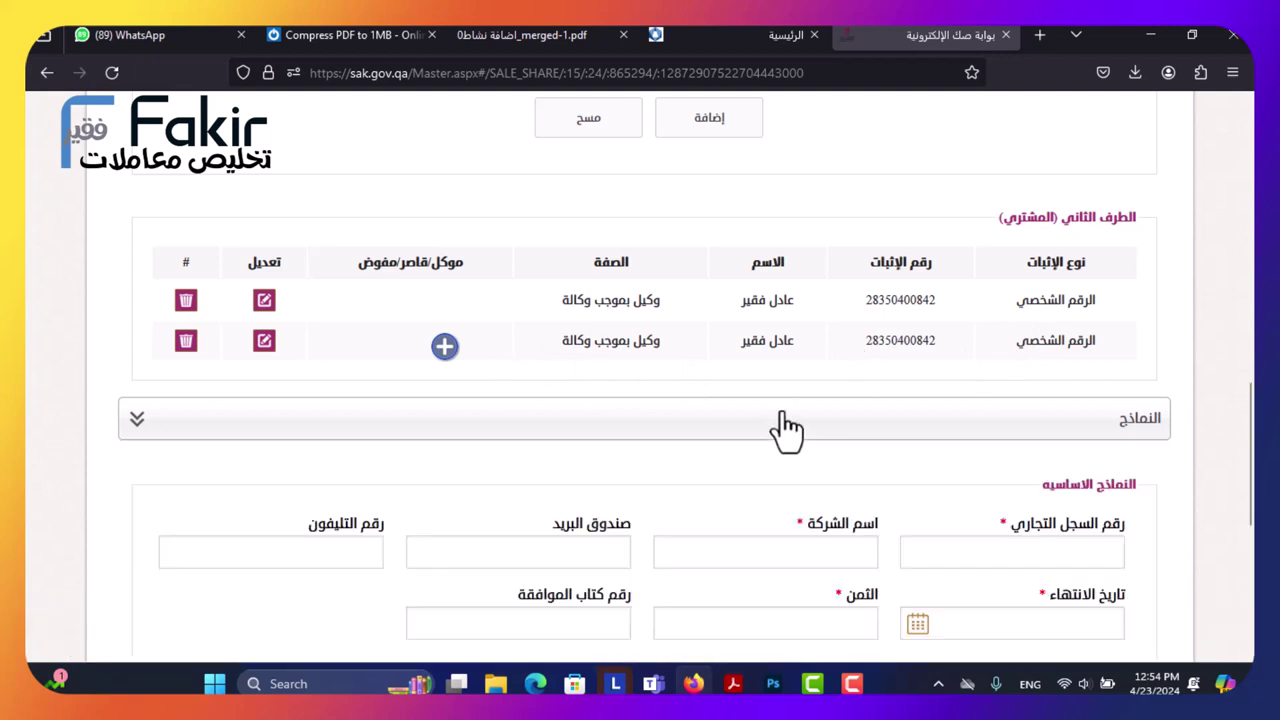
scroll(790, 370, "down", 2)
left_click(997, 366)
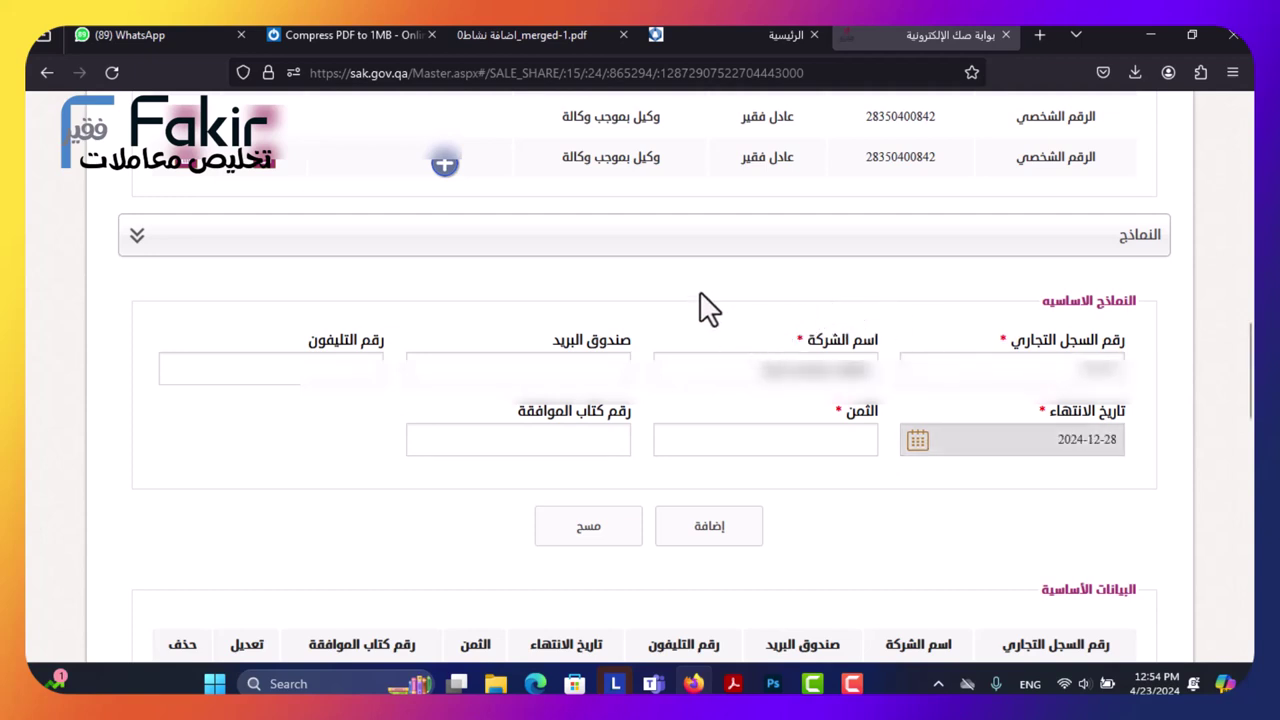
left_click(547, 368)
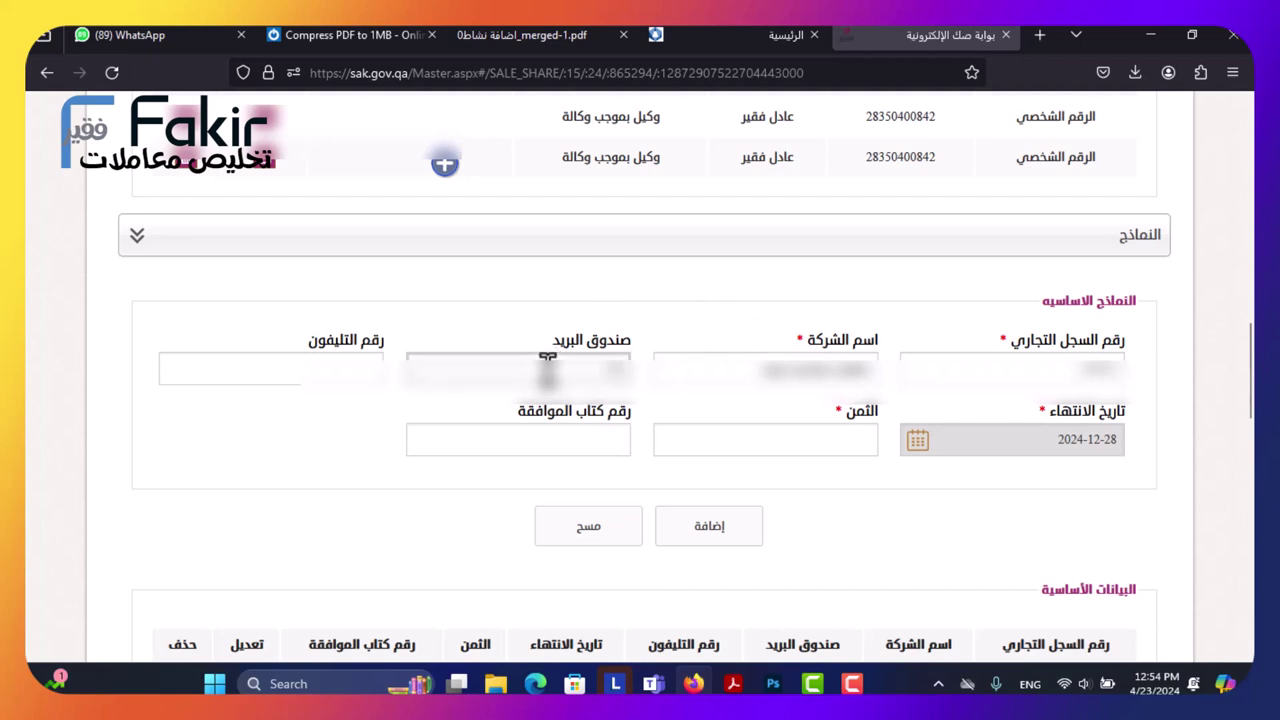
left_click(344, 378)
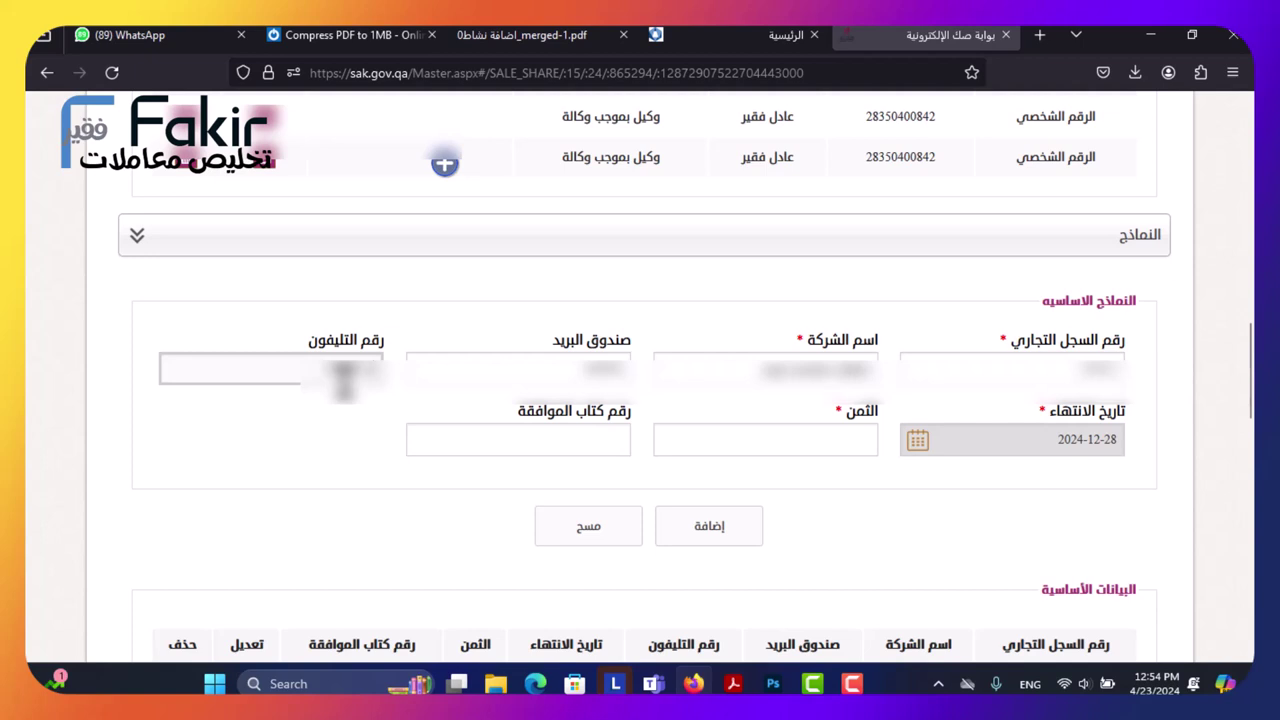
Set the sale price to 5000 and add the company data row to the basic-data table.
left_click(690, 440)
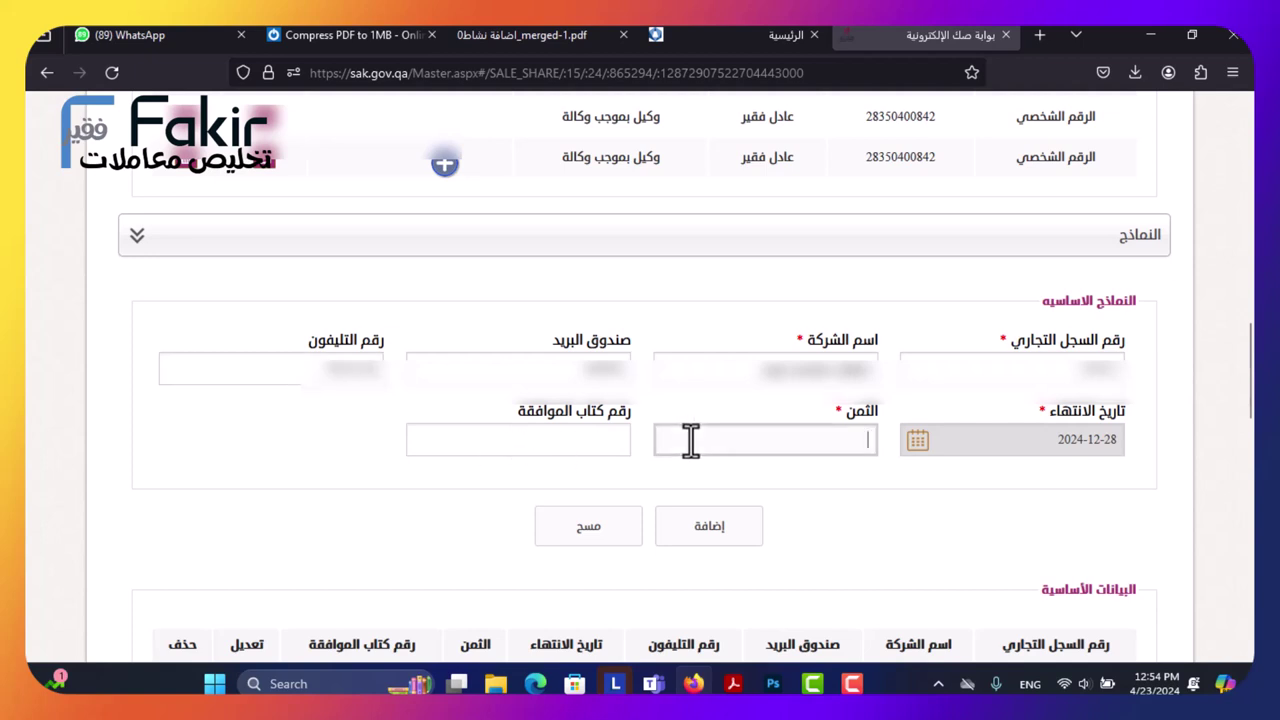
type("5000")
left_click(560, 450)
scroll(408, 463, "down", 2)
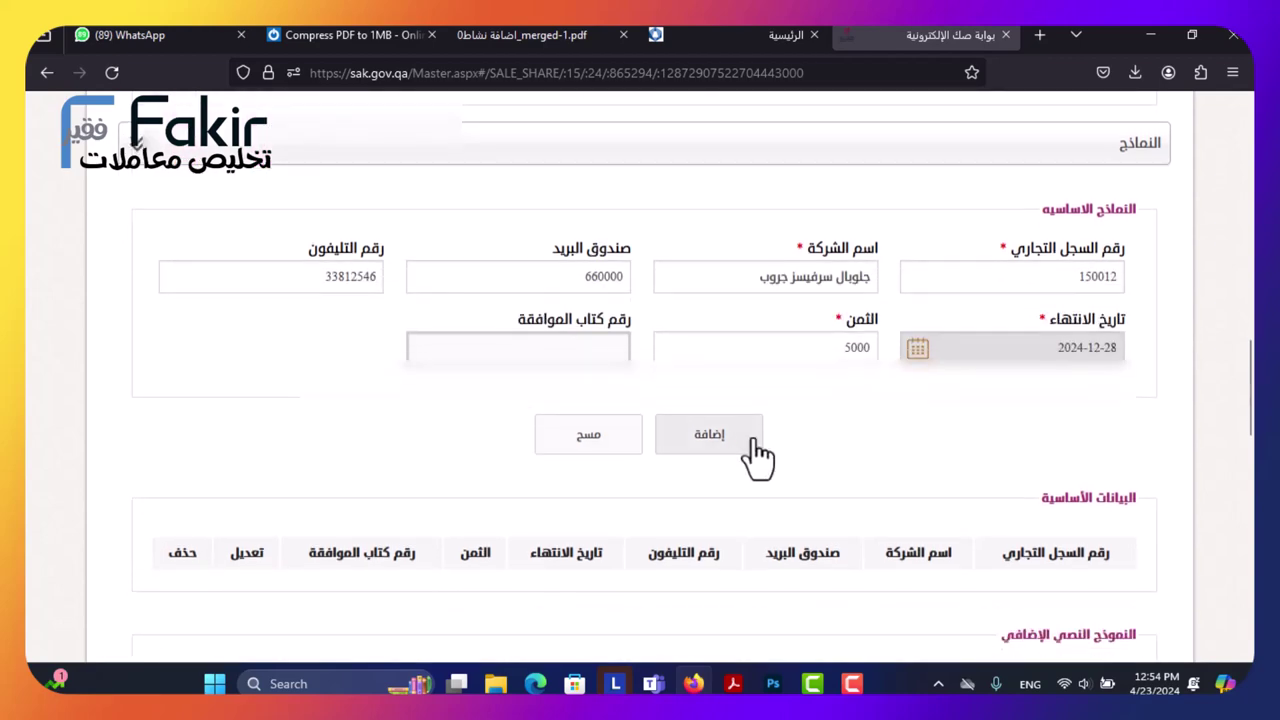
left_click(740, 443)
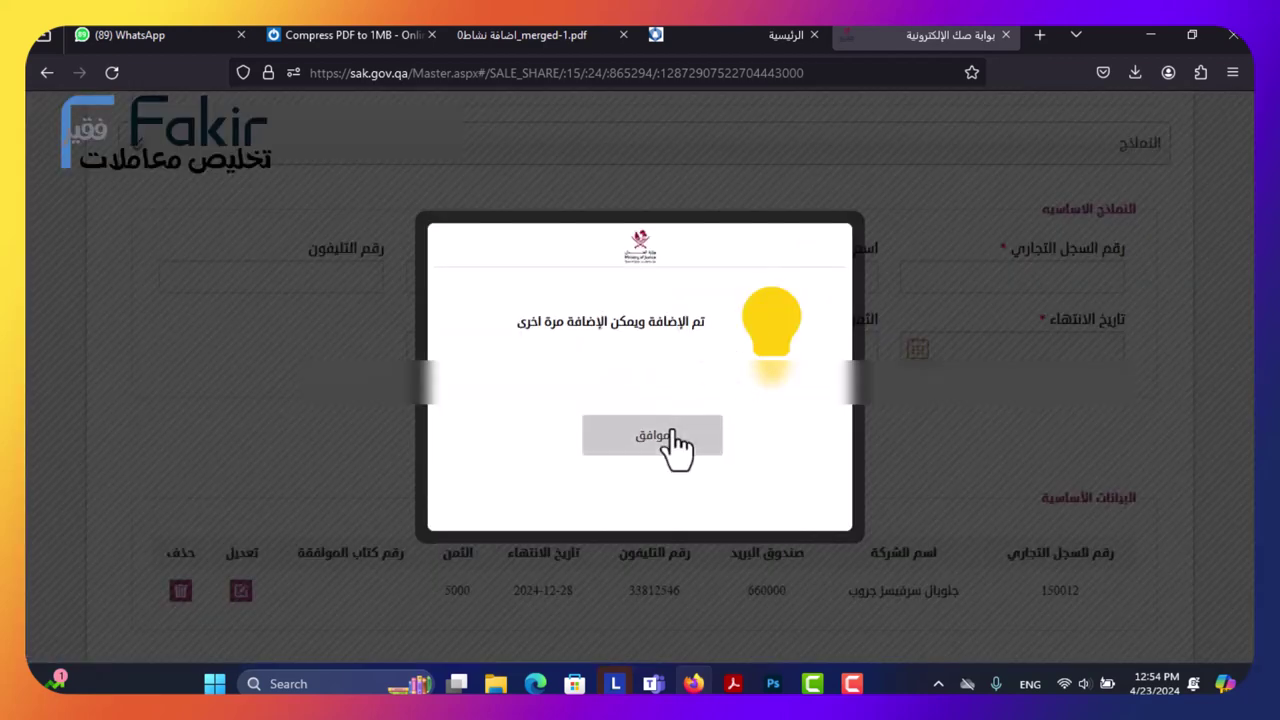
left_click(652, 435)
scroll(567, 418, "down", 4)
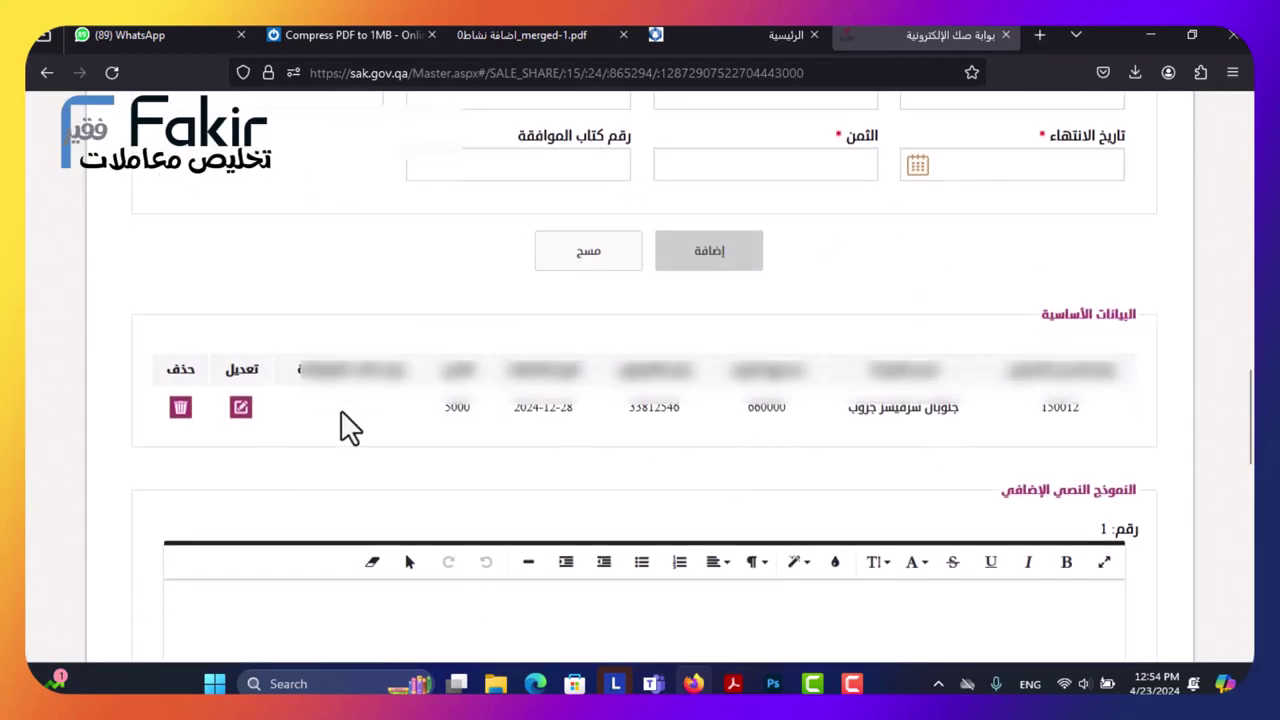
Save the forms with حفظ النماذج and acknowledge the success message.
scroll(365, 420, "down", 7)
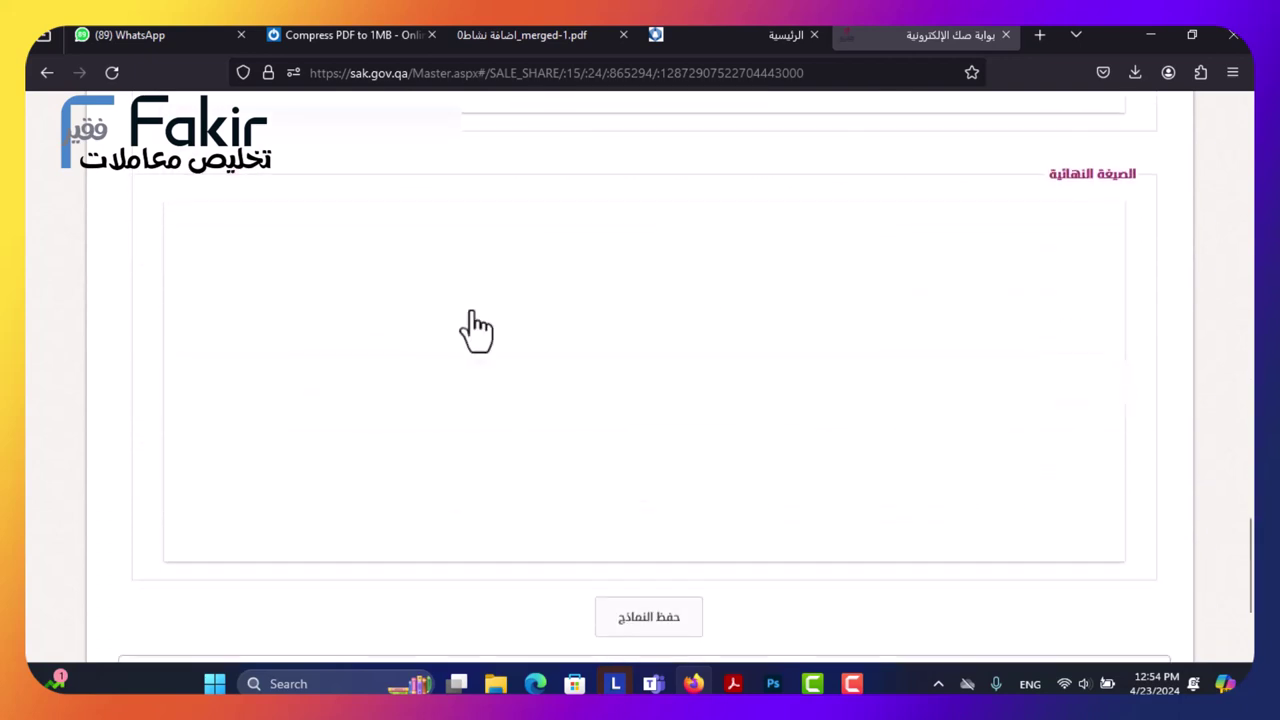
scroll(466, 329, "down", 5)
left_click(640, 414)
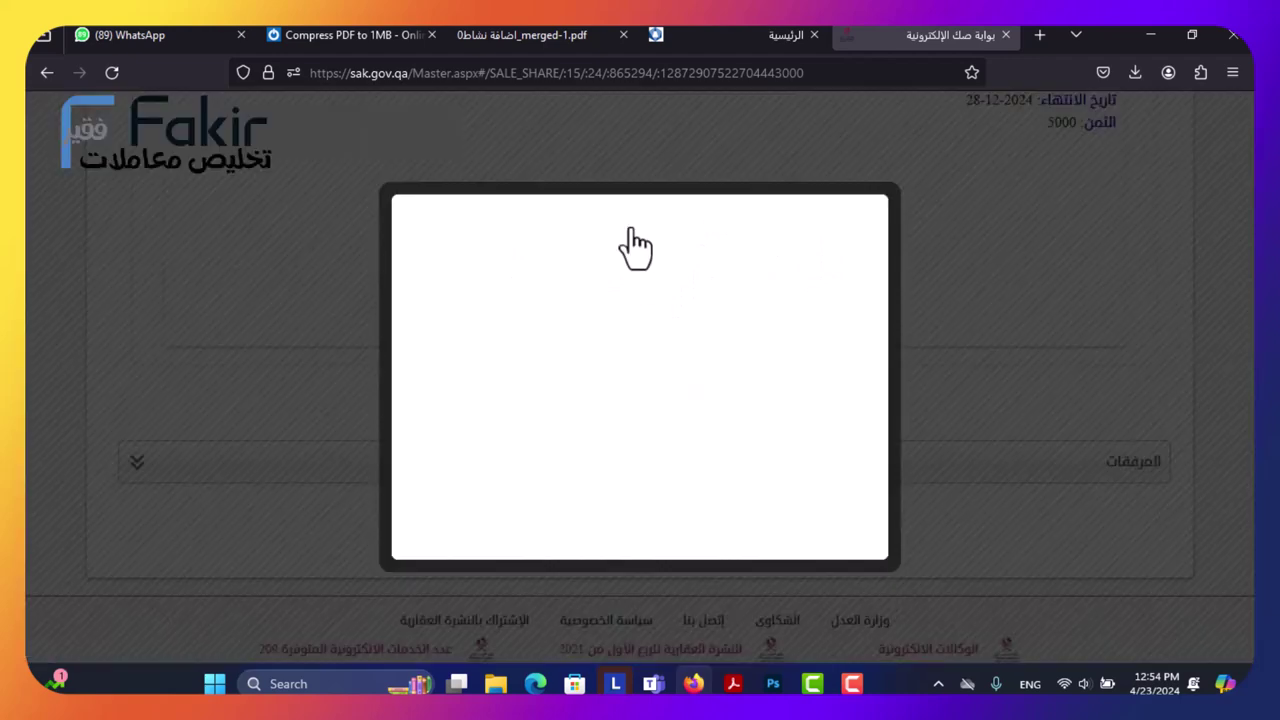
left_click(648, 440)
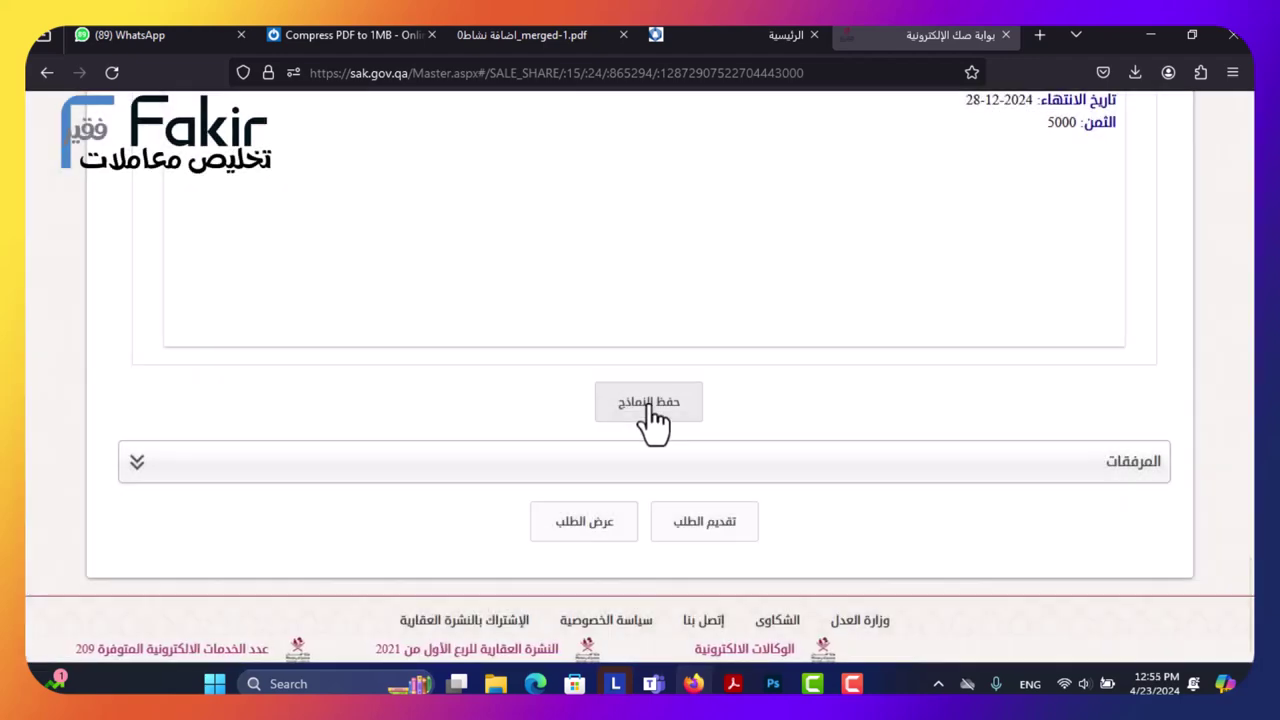
Expand the المرفقات attachments section.
scroll(651, 420, "up", 10)
scroll(650, 395, "up", 3)
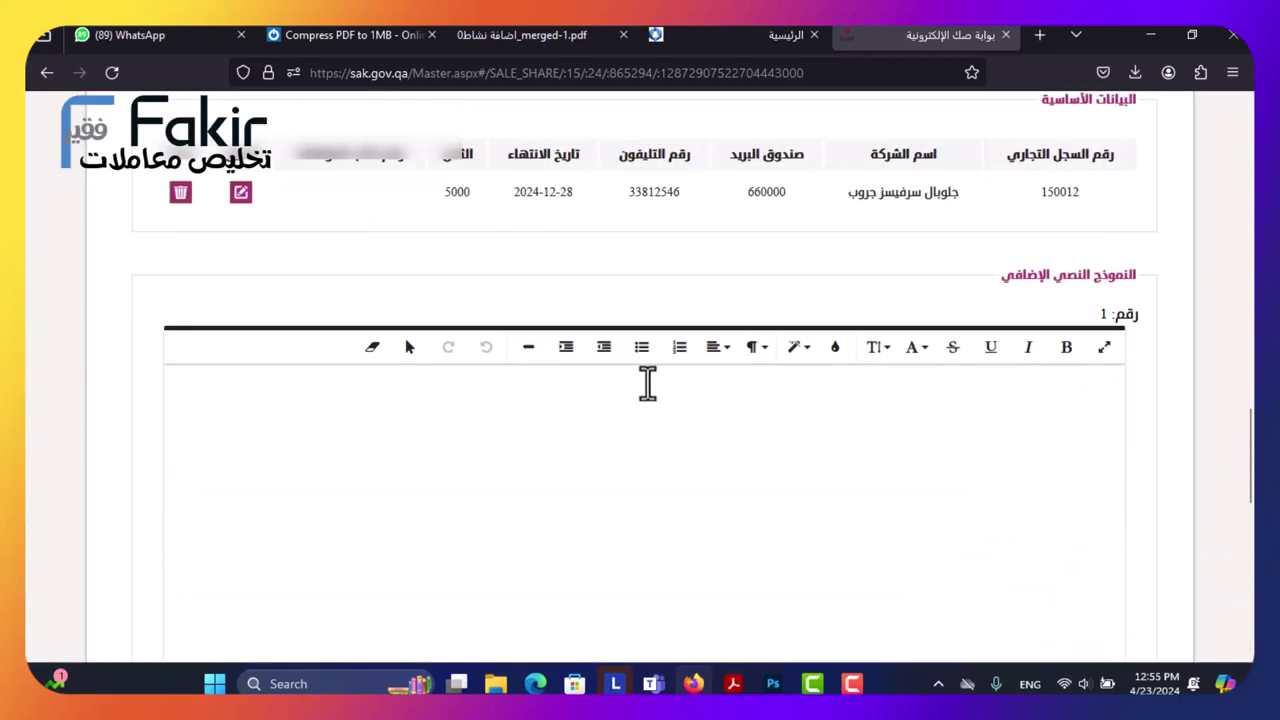
scroll(648, 383, "down", 5)
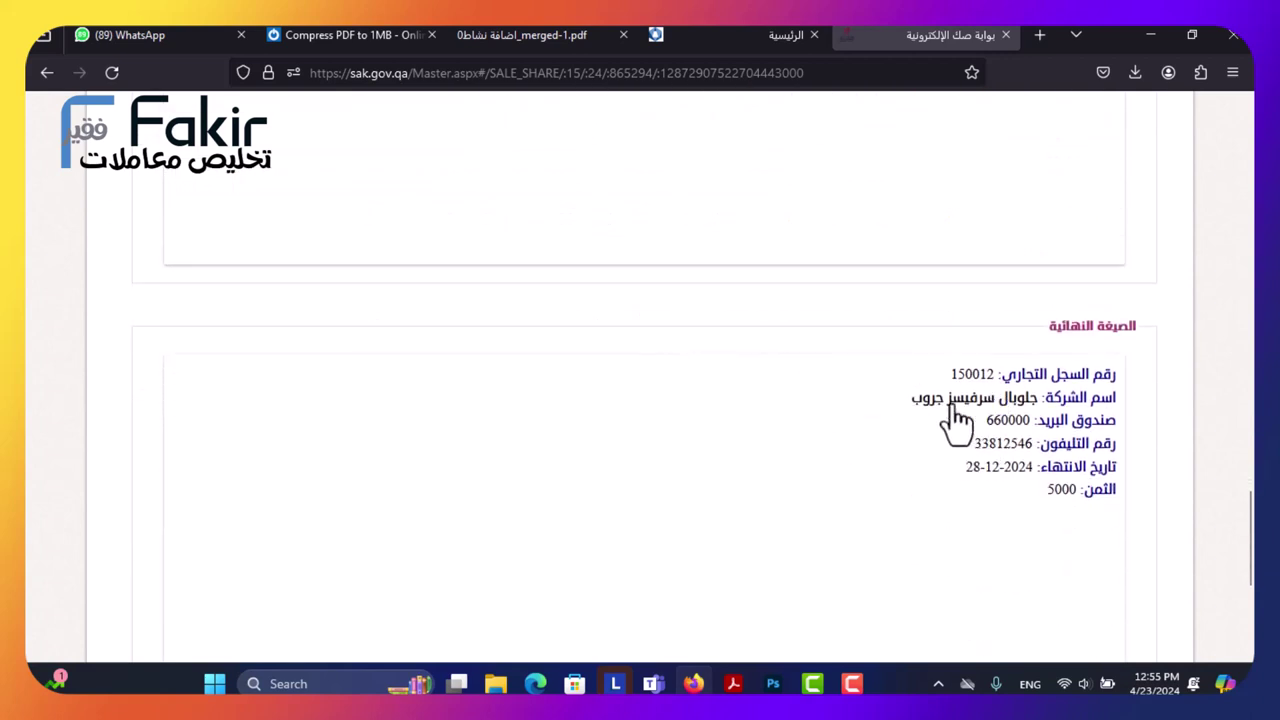
scroll(880, 462, "down", 1)
scroll(880, 462, "down", 2)
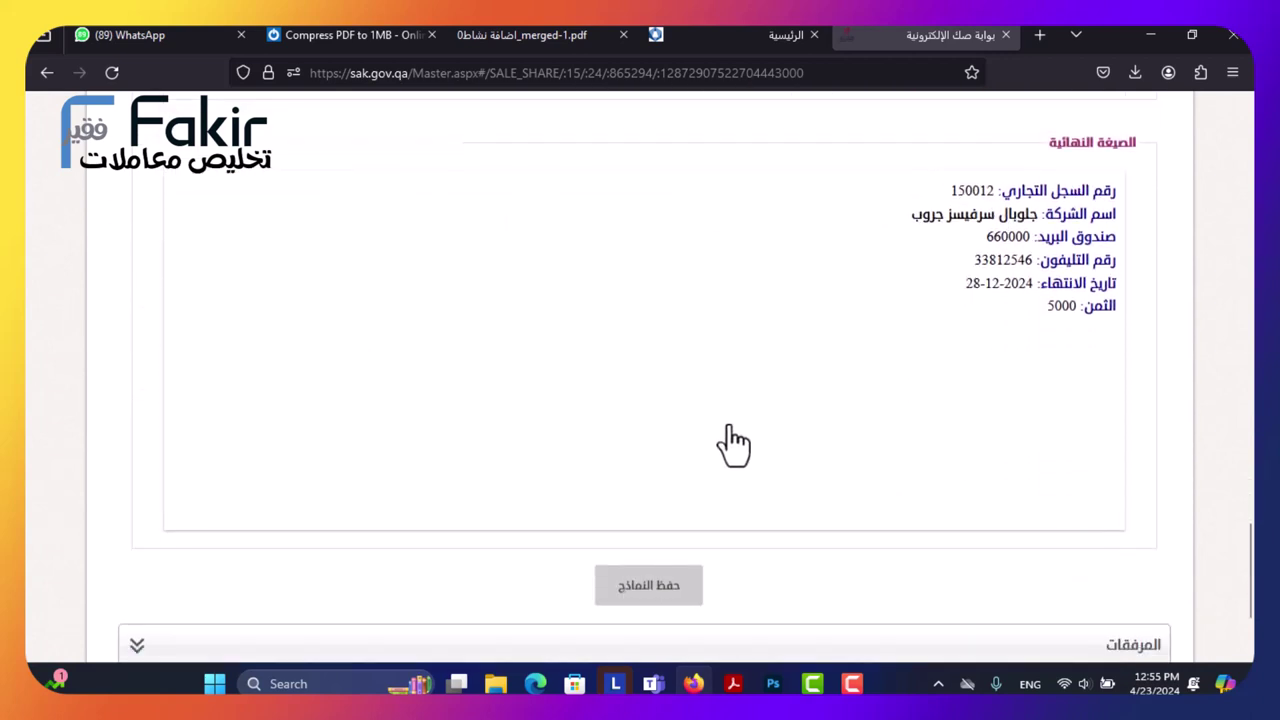
scroll(728, 430, "down", 2)
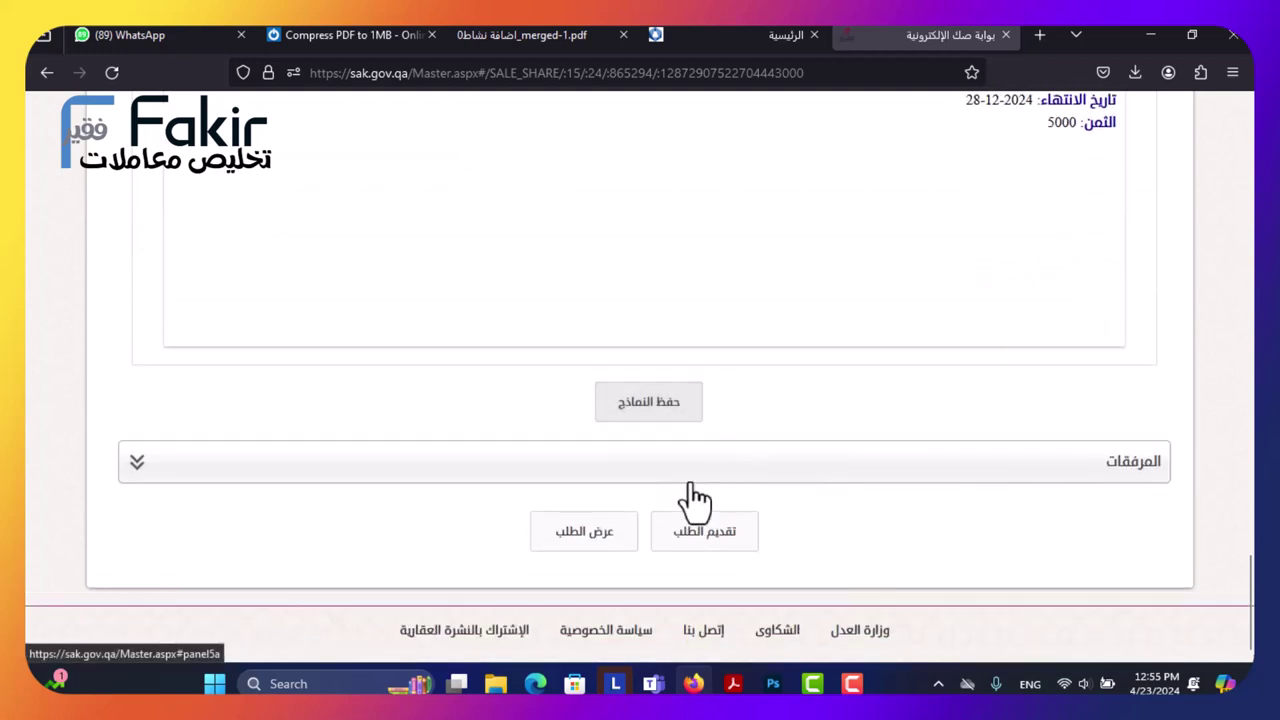
left_click(690, 476)
scroll(478, 430, "down", 3)
Set the attachment type to المحرر, replacing the initially chosen إثبات شخصية.
left_click(549, 302)
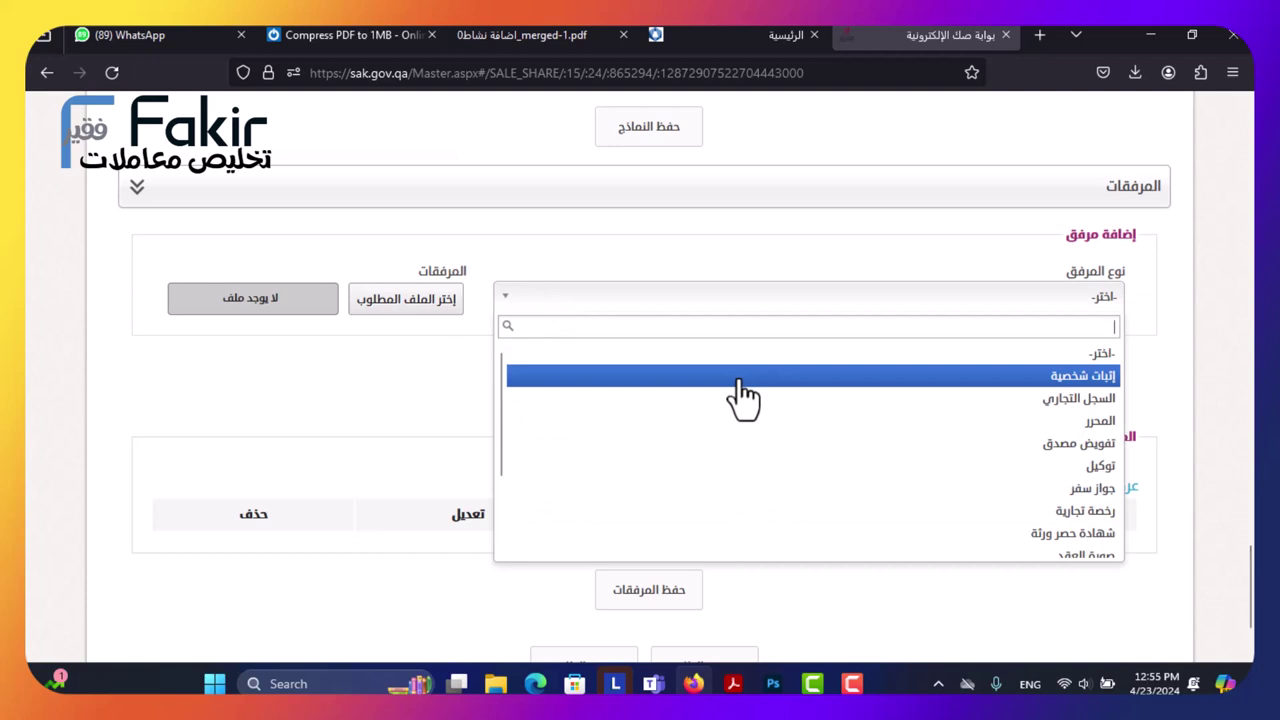
left_click(740, 376)
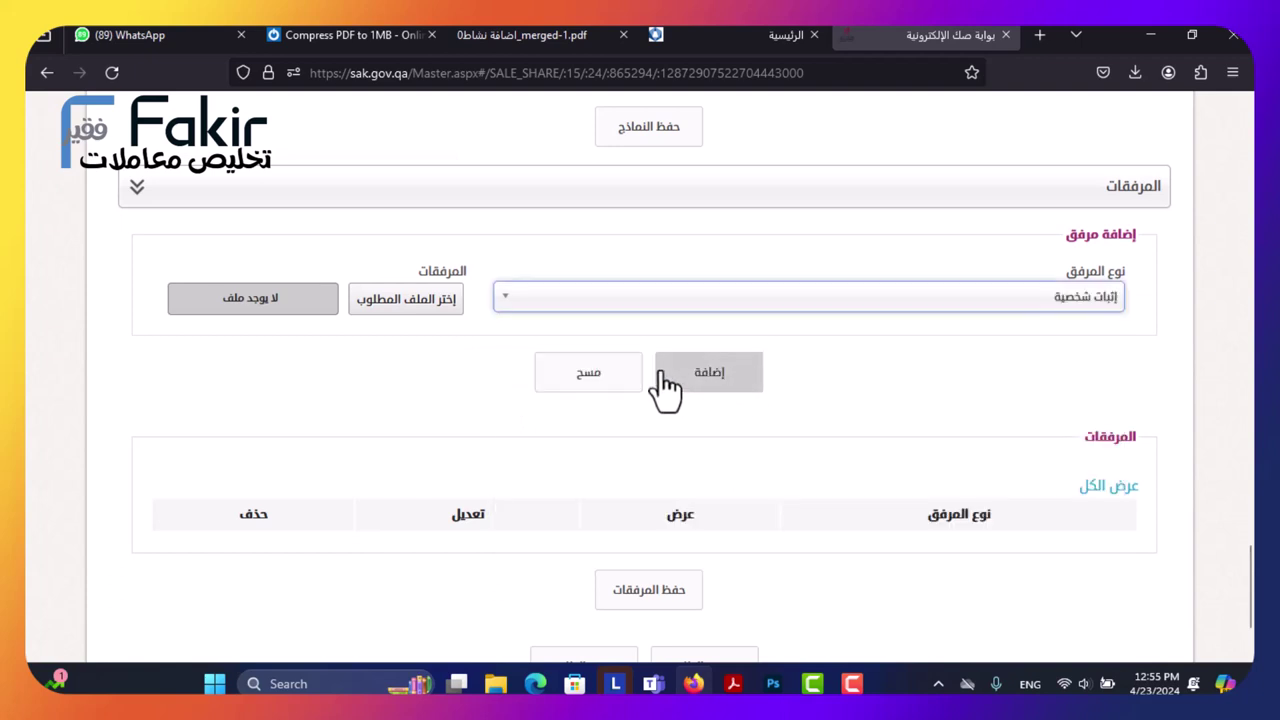
left_click(559, 300)
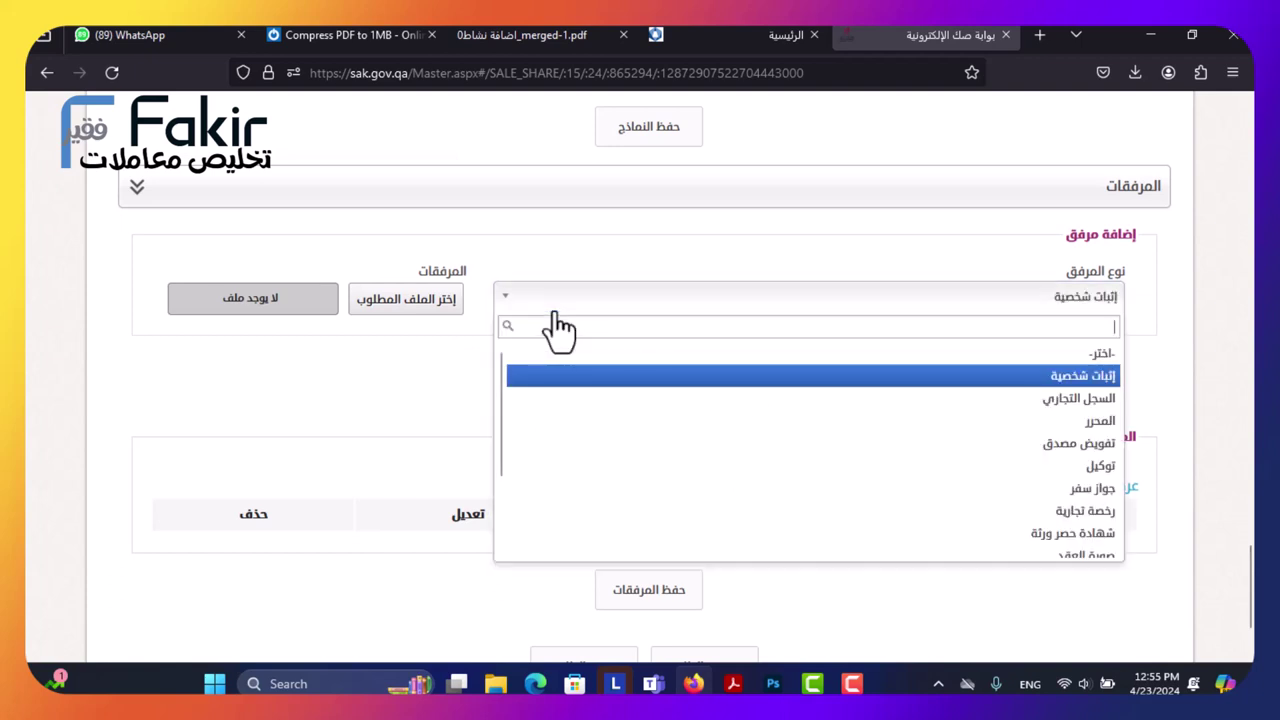
left_click(556, 312)
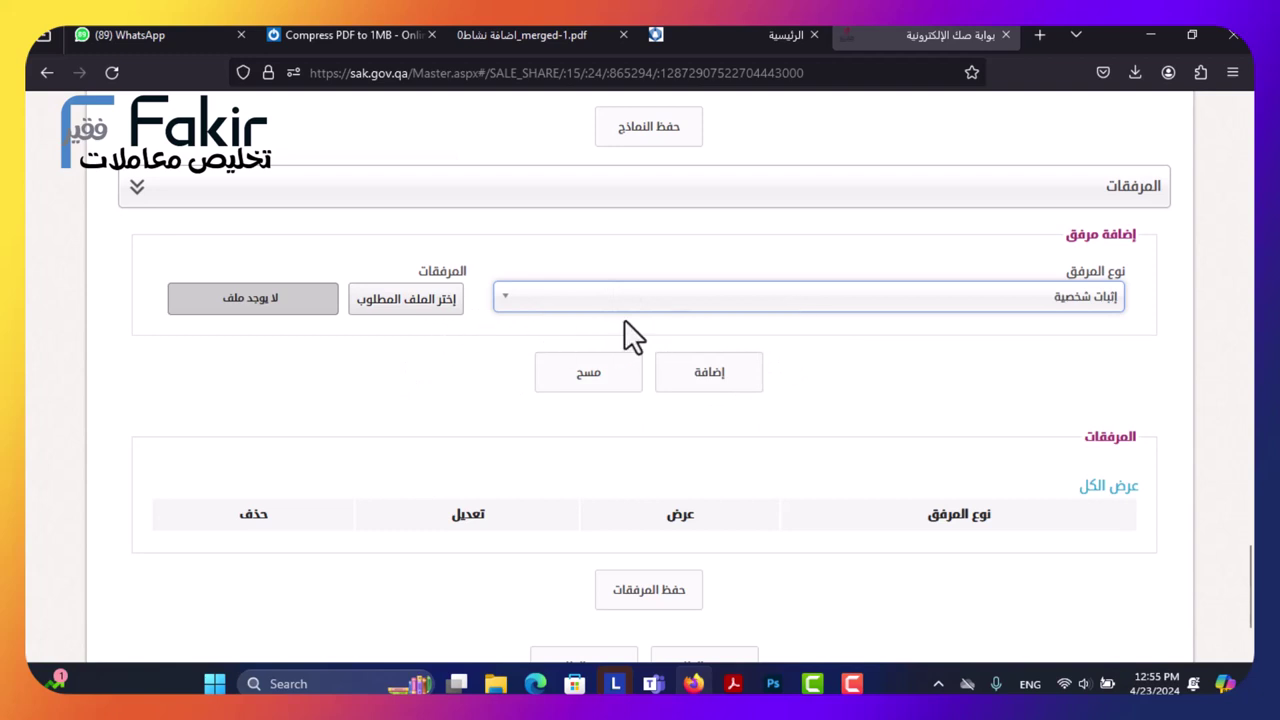
left_click(868, 300)
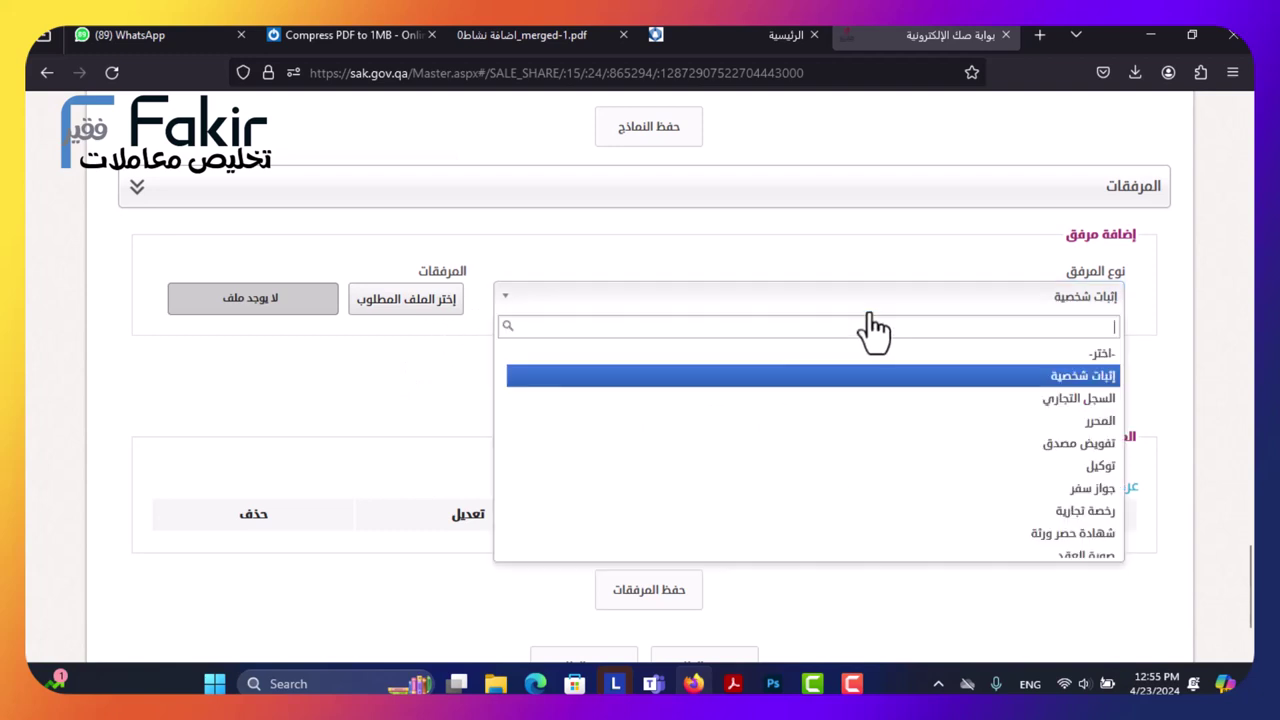
left_click(985, 422)
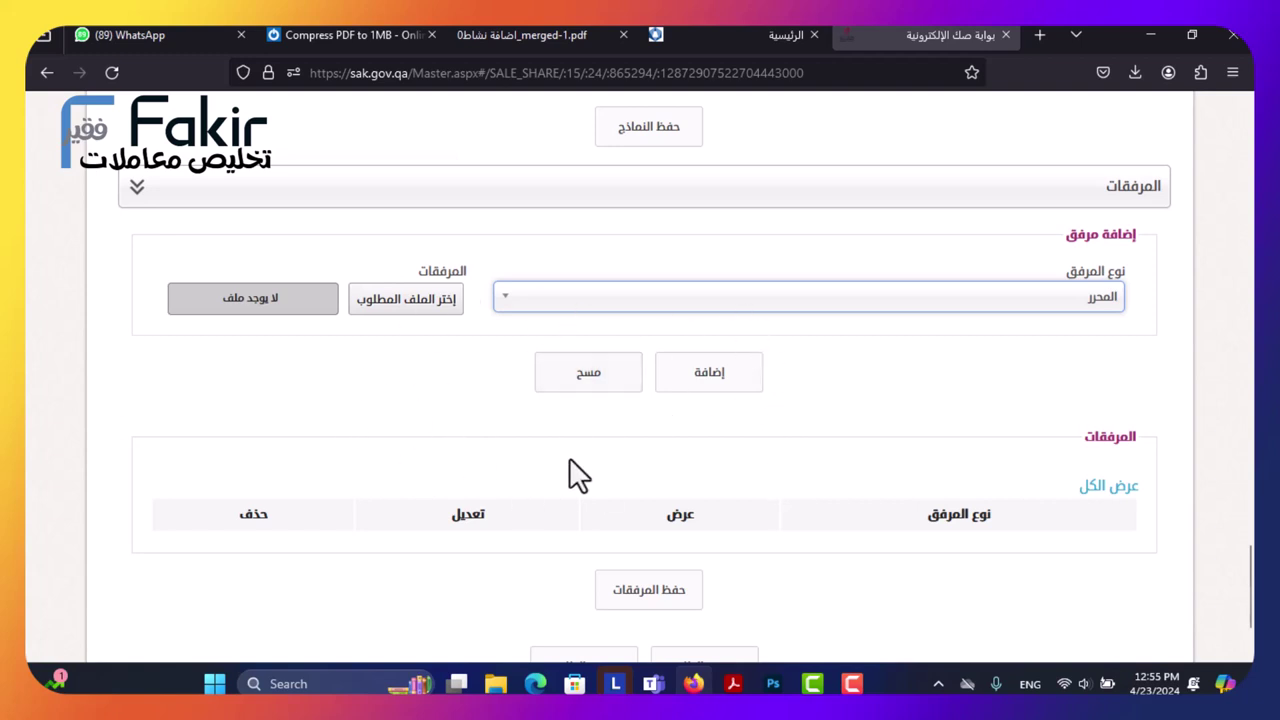
scroll(590, 450, "down", 2)
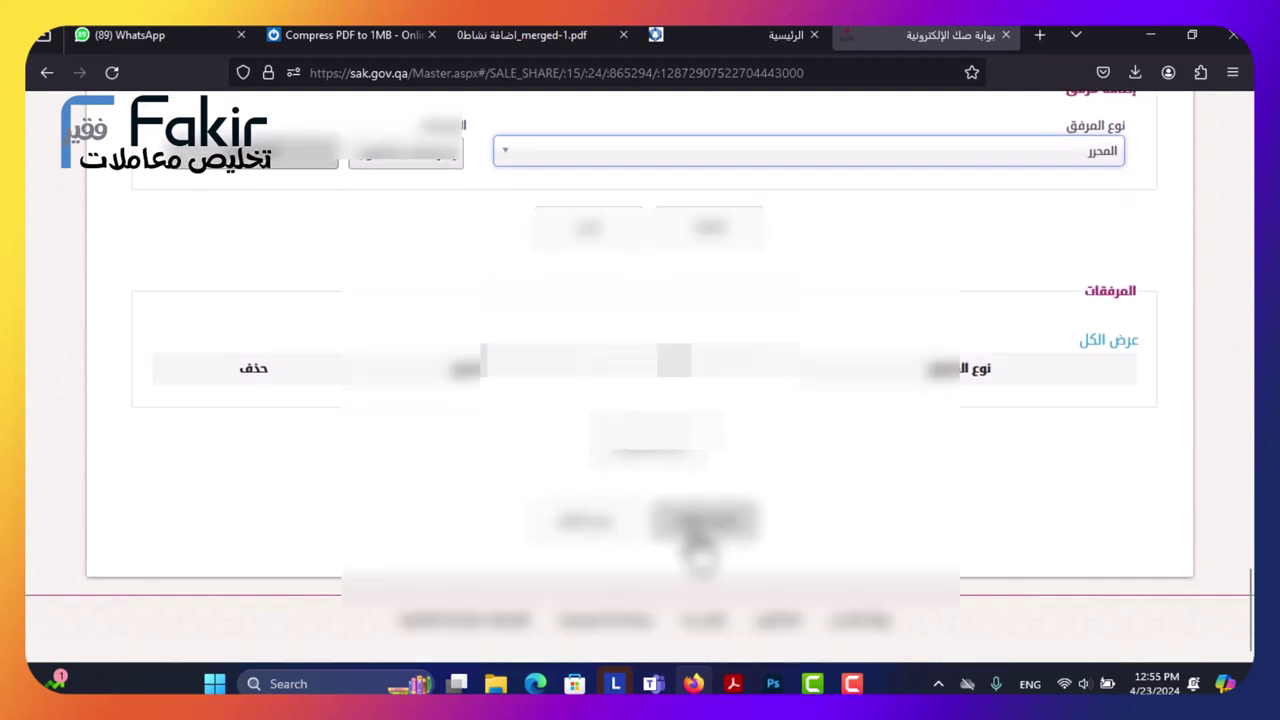
Preview the request via عرض الطلب and scroll through the two-page PDF.
left_click(600, 530)
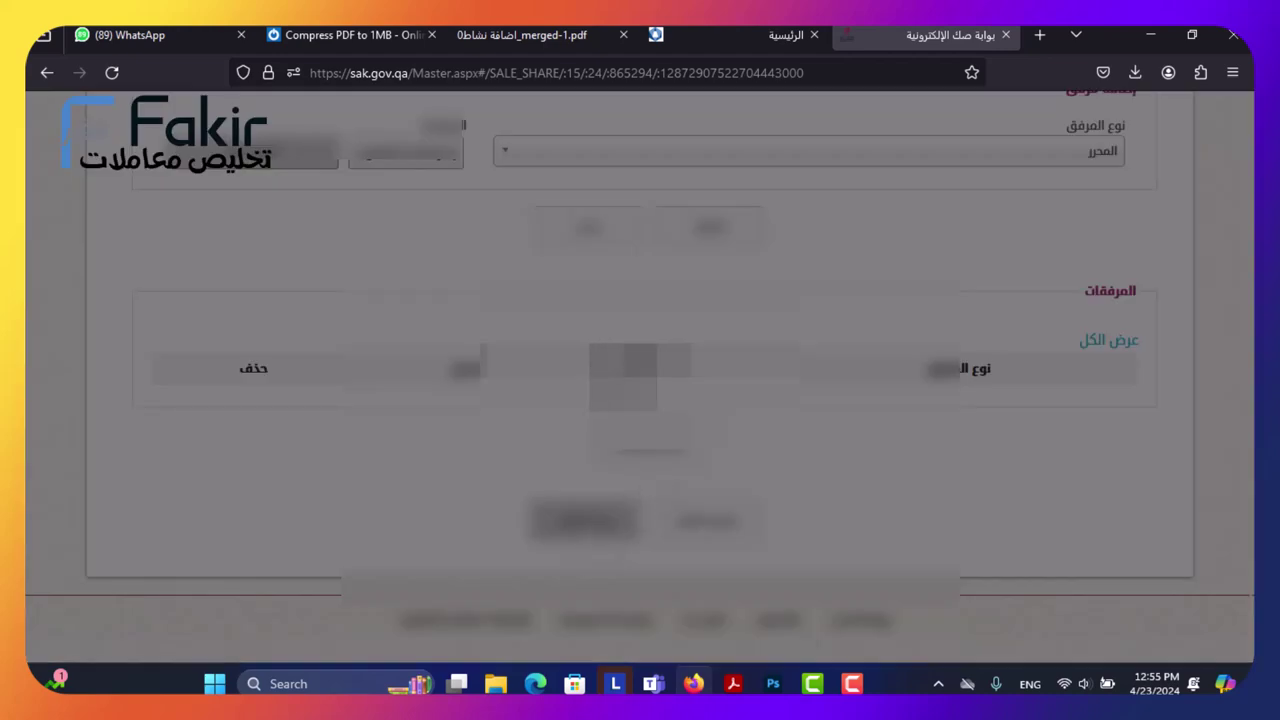
scroll(724, 328, "down", 5)
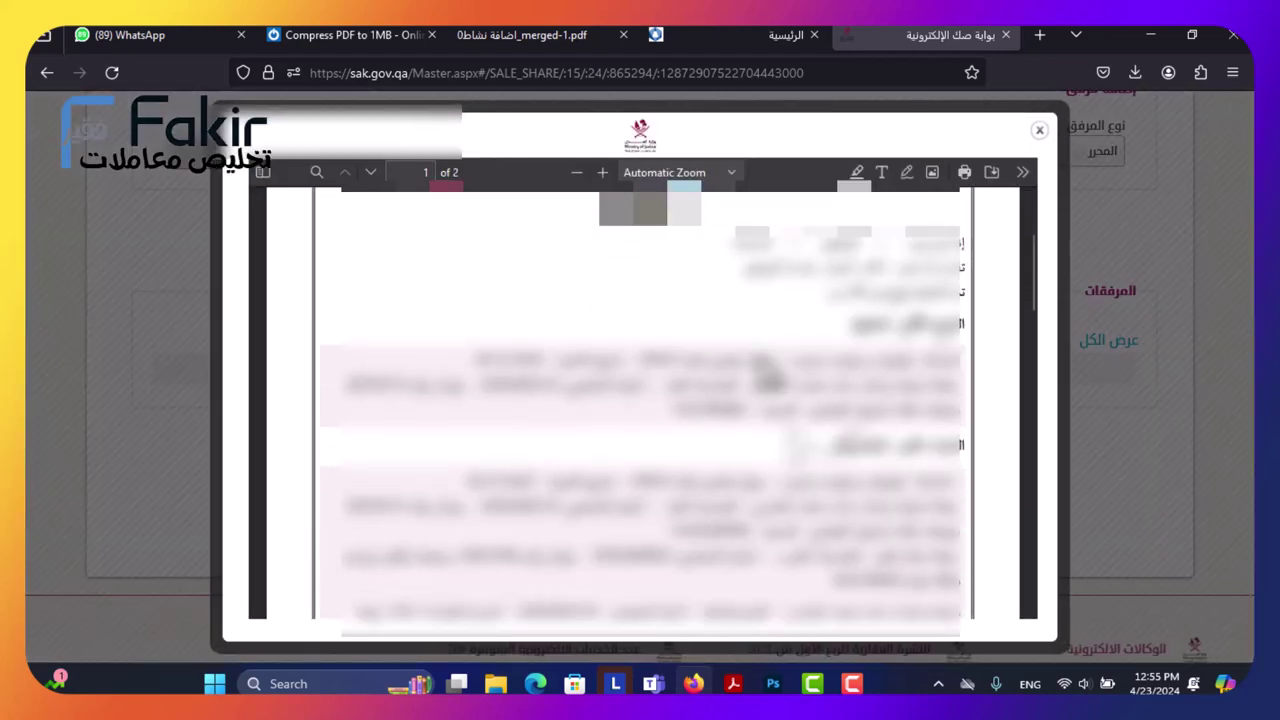
scroll(700, 320, "up", 3)
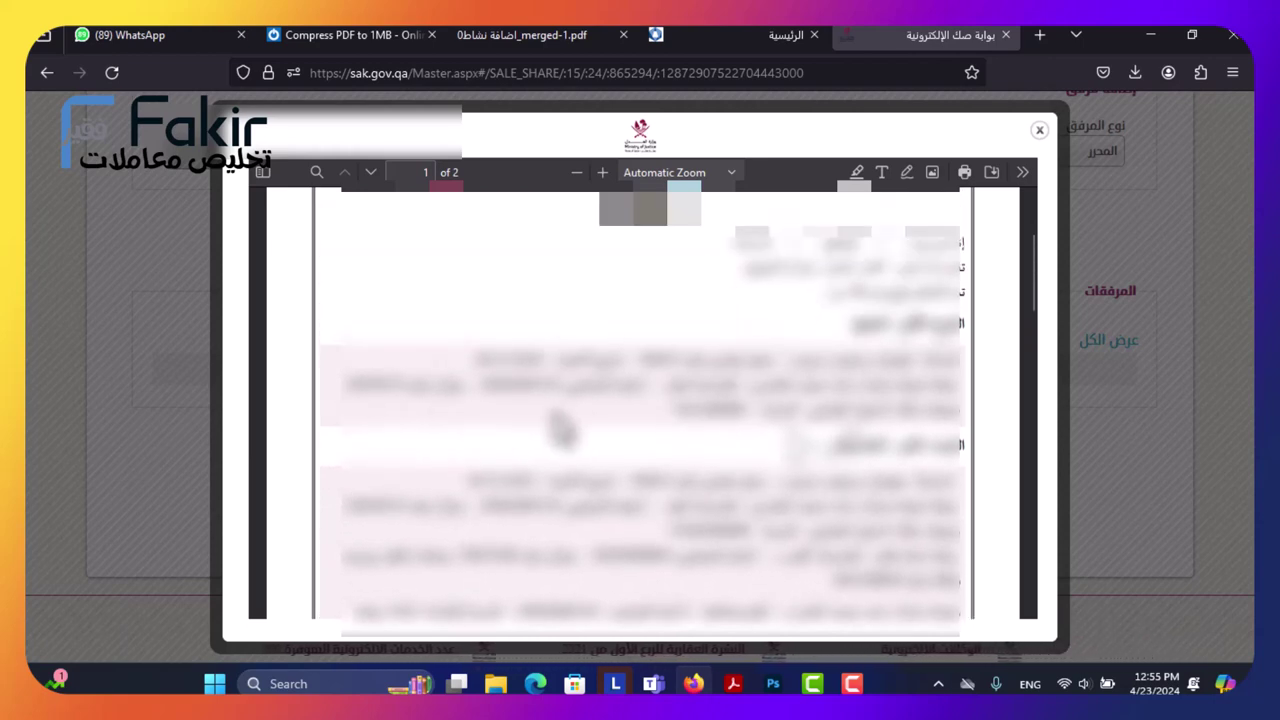
scroll(610, 437, "down", 3)
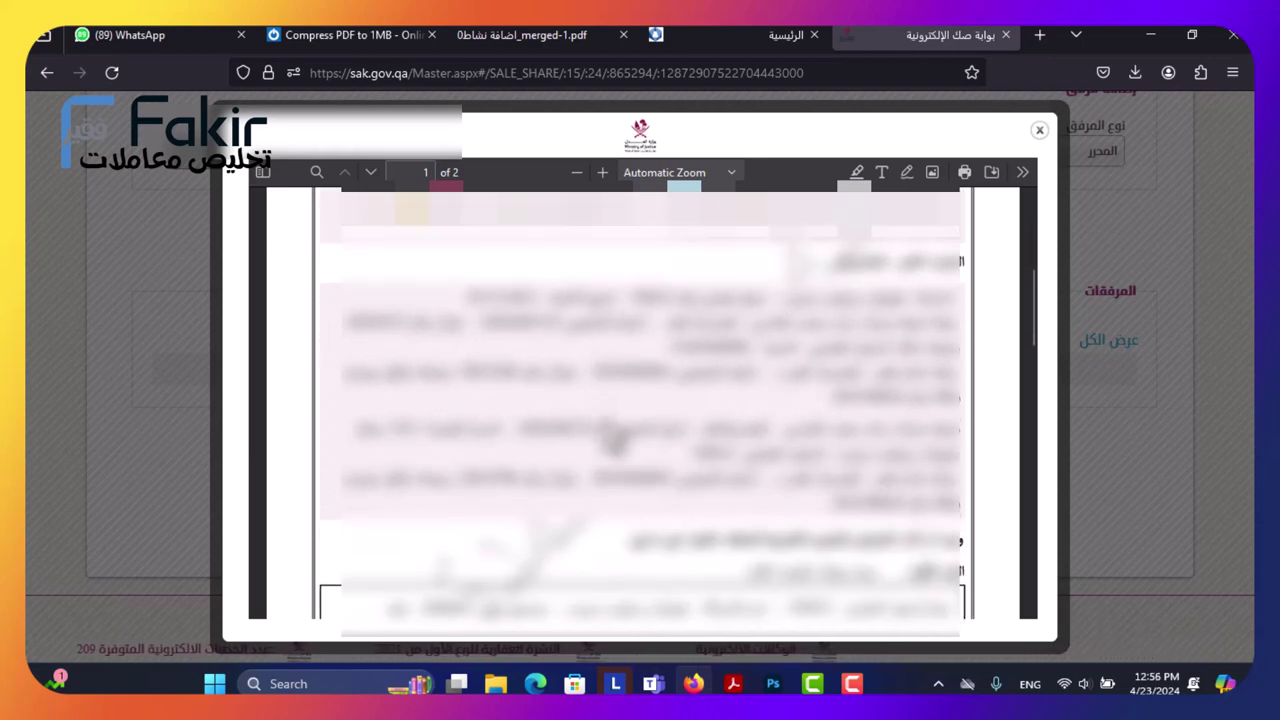